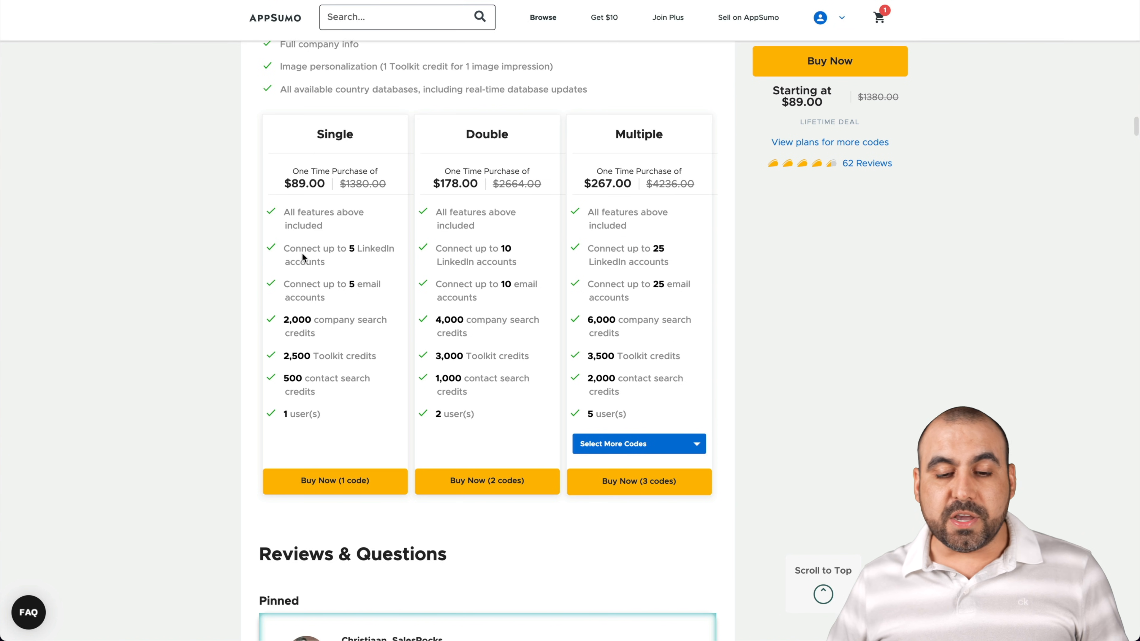
# Compare the Single, Double and Multiple lifetime plans, including the option for more codes
pyautogui.scroll(-1, 305, 243)
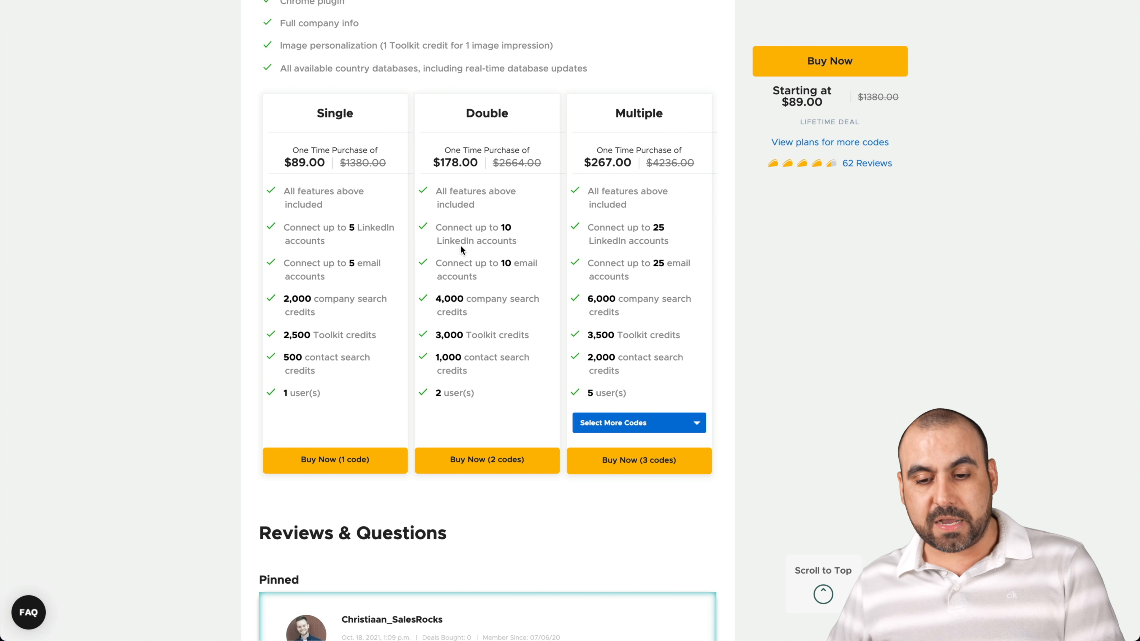
pyautogui.click(629, 423)
pyautogui.click(626, 482)
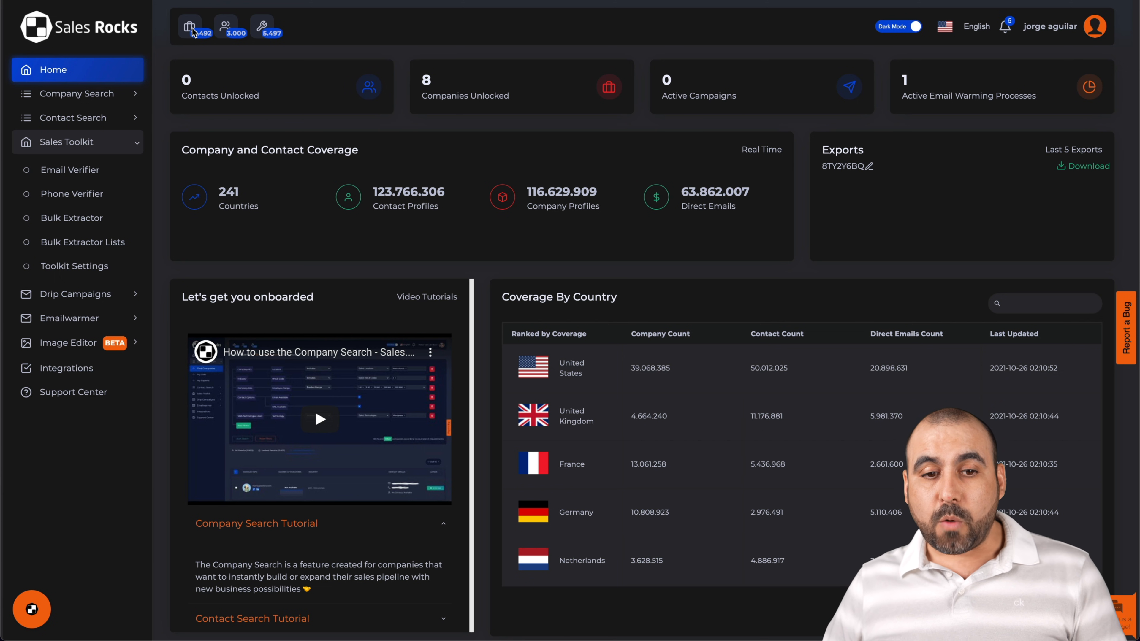
# Switch to Sales Rocks and look through the Company Search, Contact Search and Sales Toolkit features
pyautogui.click(67, 96)
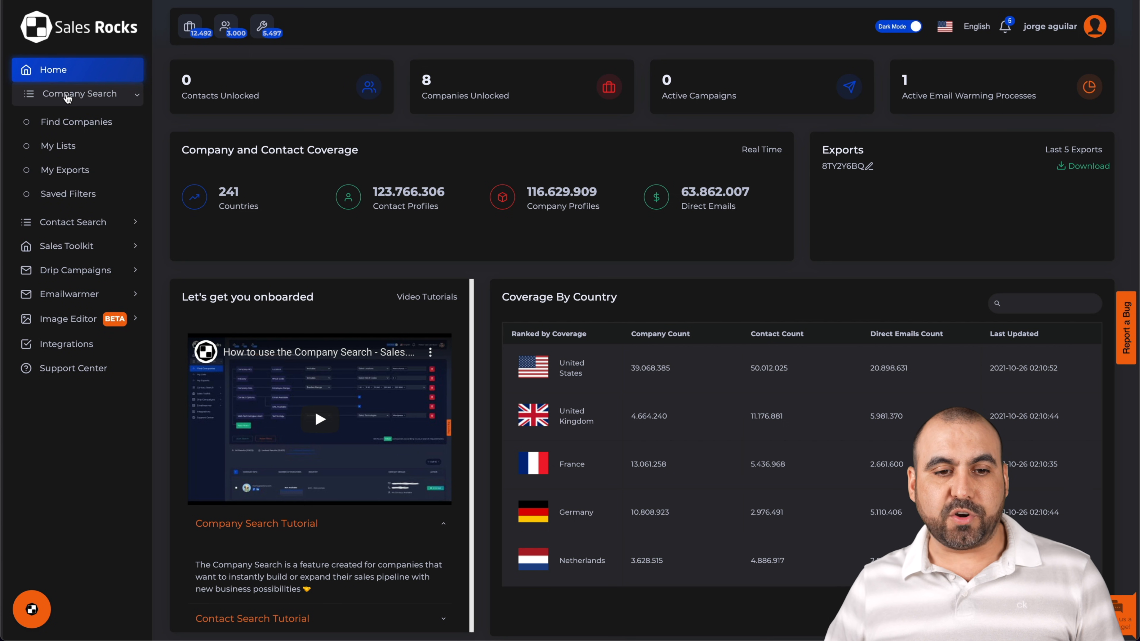
pyautogui.click(54, 221)
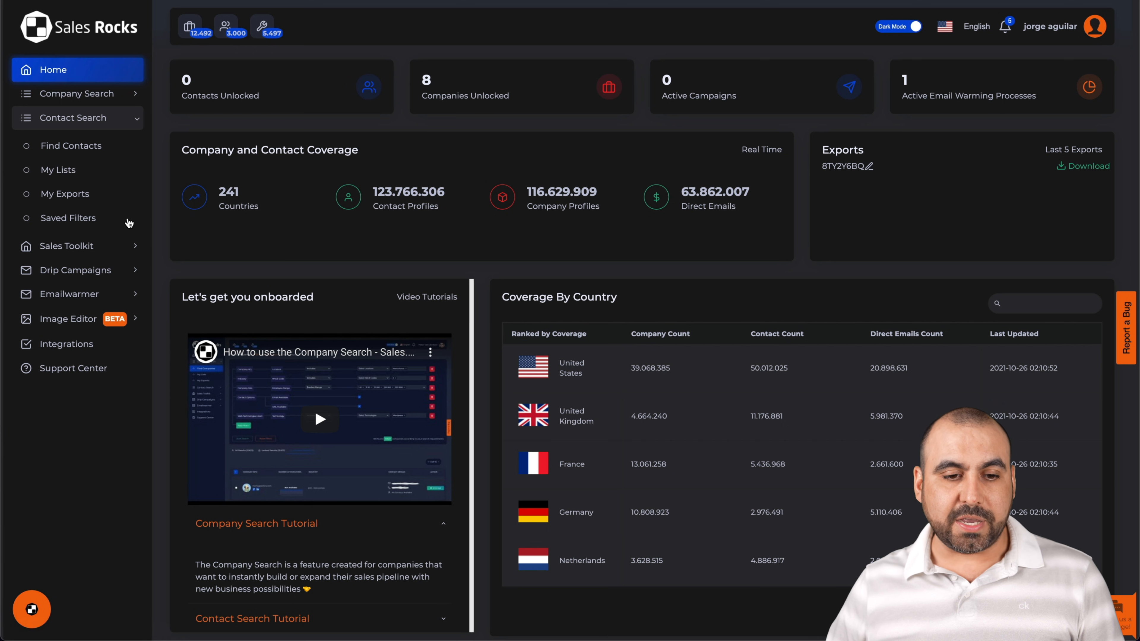
pyautogui.click(72, 246)
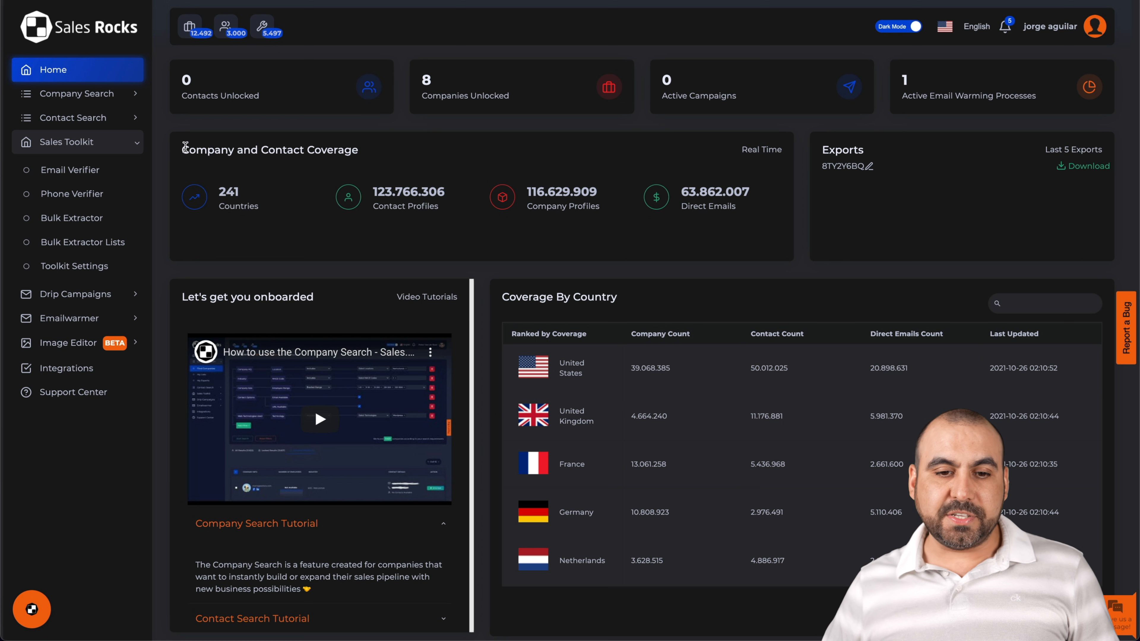
# Examine the company and contact coverage, the onboarding tutorials and the coverage by country on the home dashboard
pyautogui.moveTo(181, 150); pyautogui.dragTo(338, 150)
pyautogui.click(337, 152)
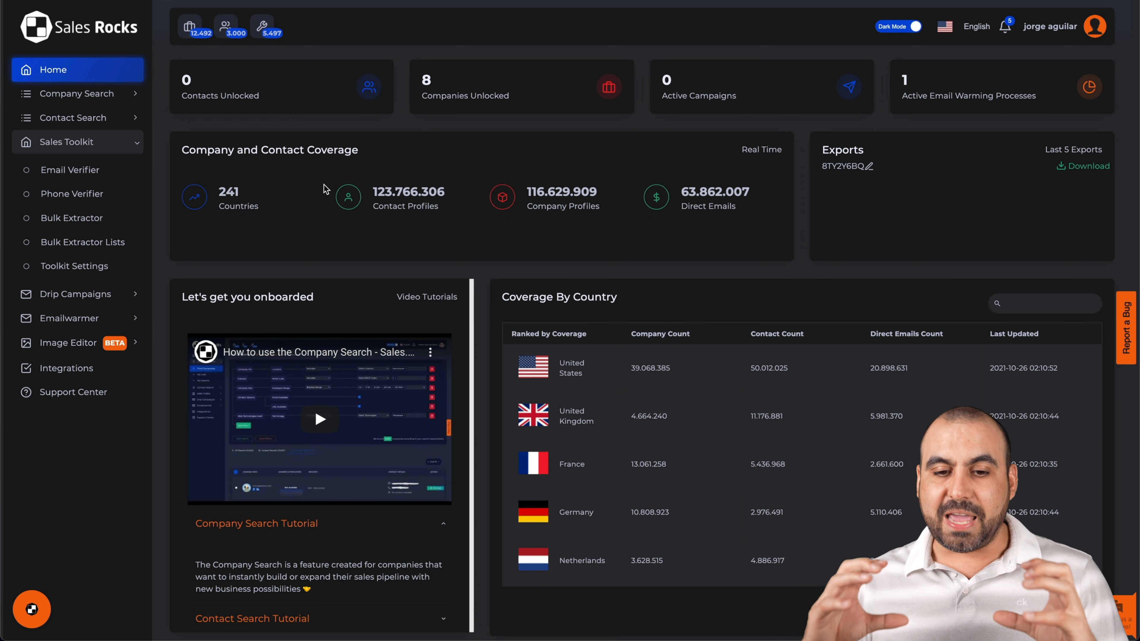
pyautogui.moveTo(218, 189); pyautogui.dragTo(241, 191)
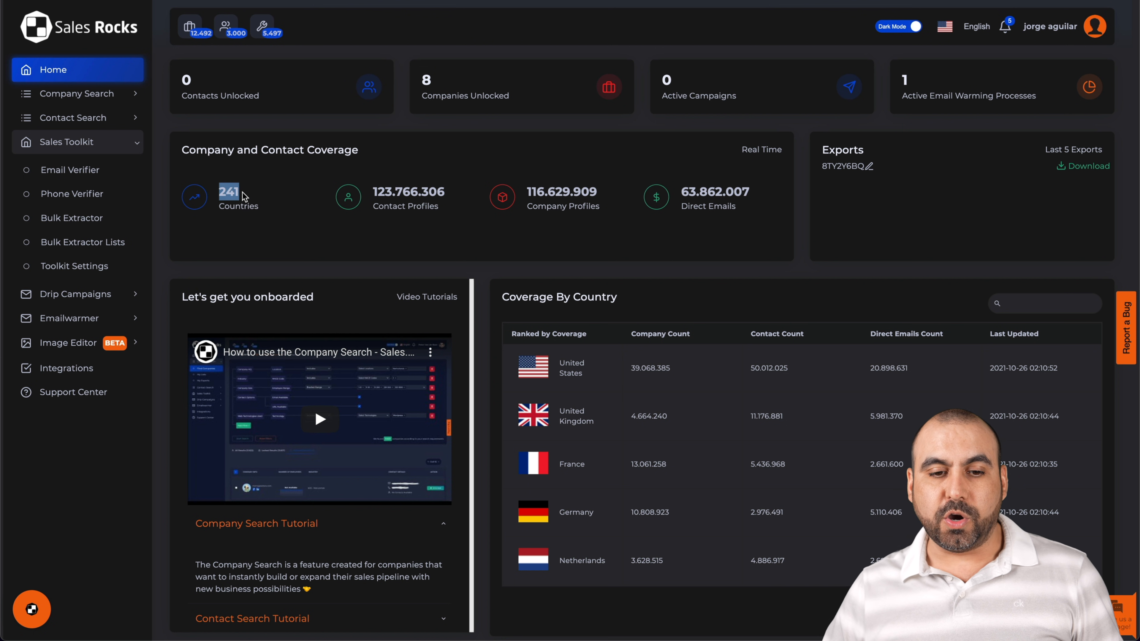
pyautogui.click(250, 197)
pyautogui.moveTo(376, 206); pyautogui.dragTo(432, 208)
pyautogui.click(547, 207)
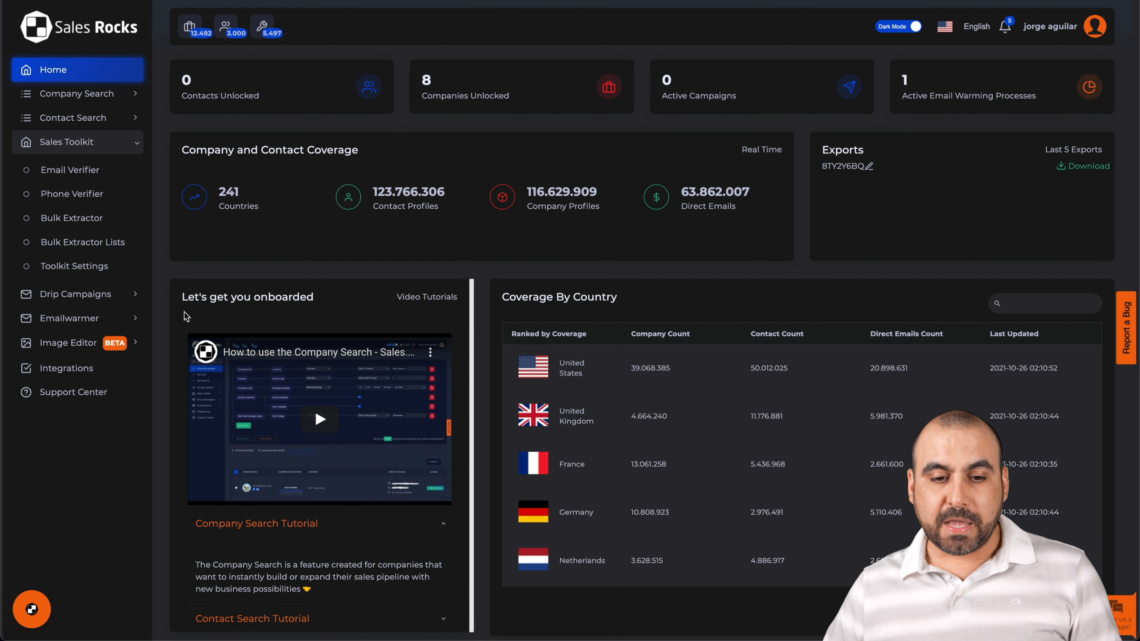
pyautogui.scroll(-2, 264, 414)
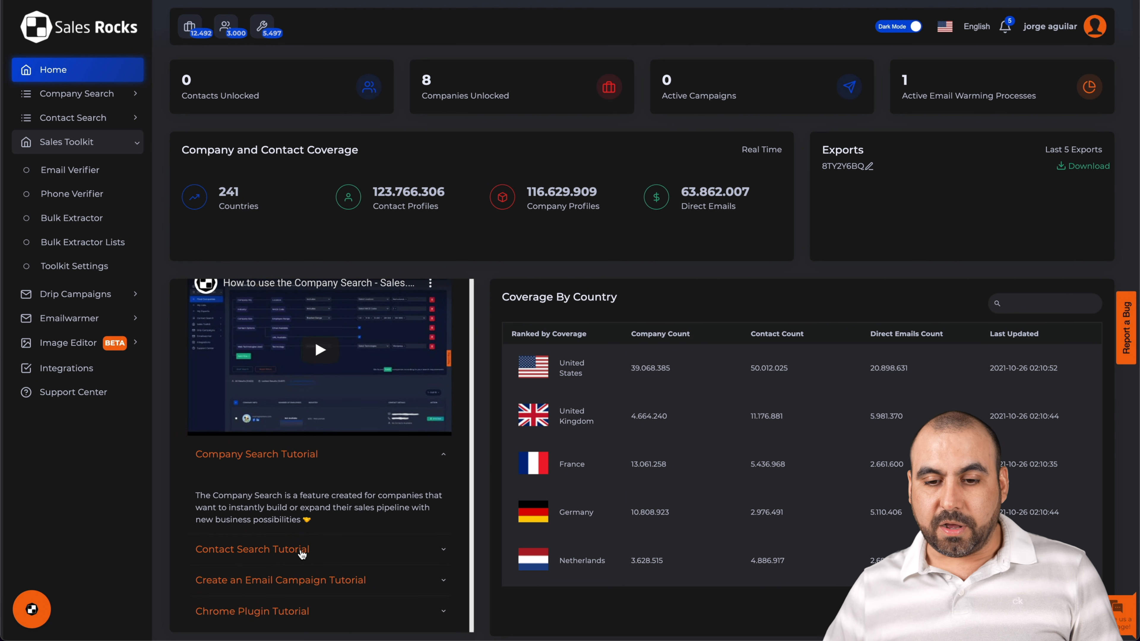
pyautogui.scroll(2, 256, 530)
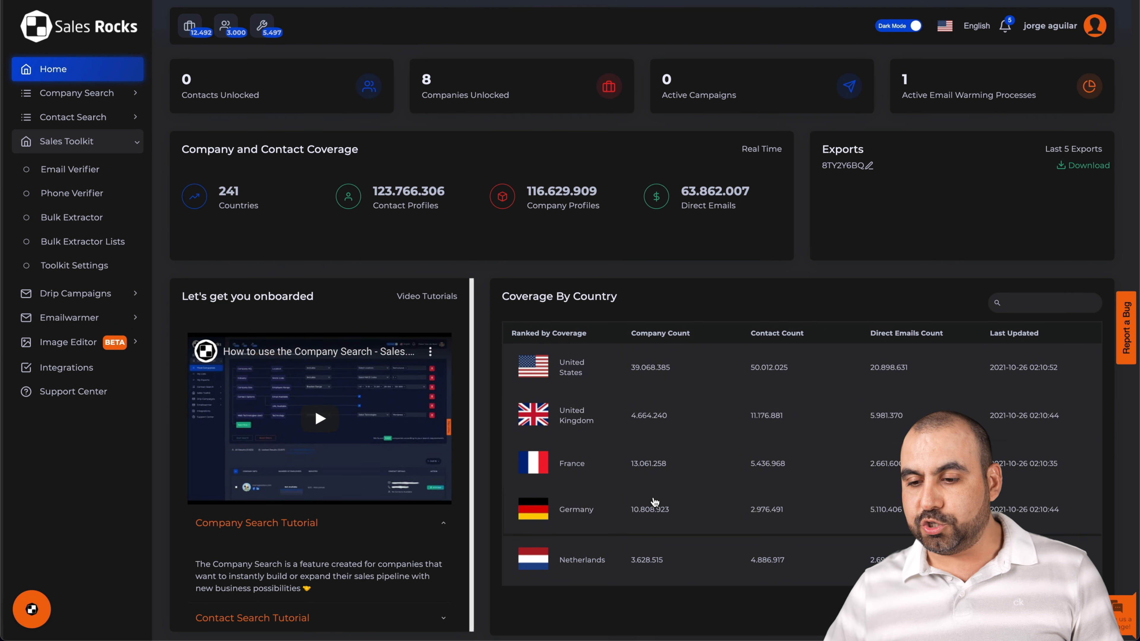
pyautogui.scroll(-1, 657, 502)
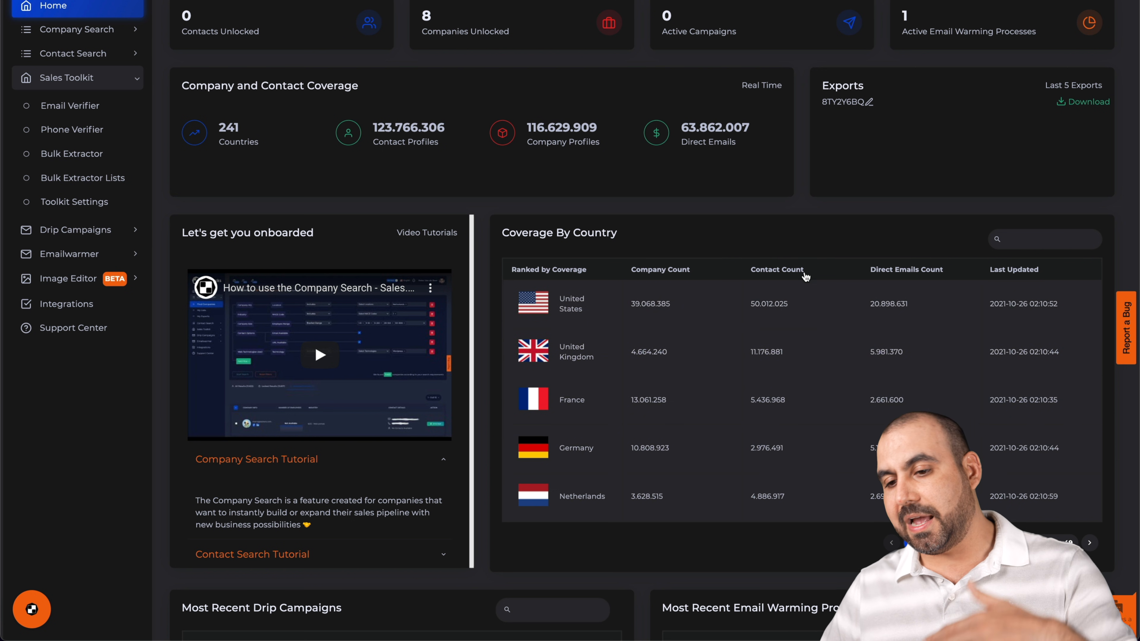
pyautogui.scroll(1, 804, 270)
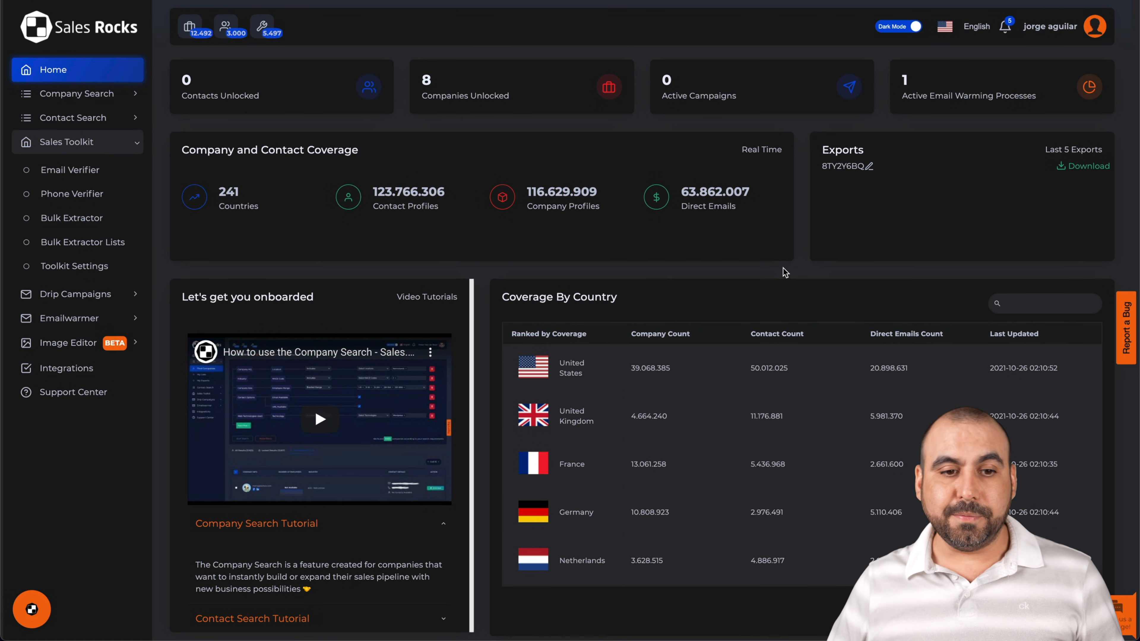
# Open the Find Companies search and set the company HQ location to Baja California and Baja California Sur in Mexico
pyautogui.click(91, 93)
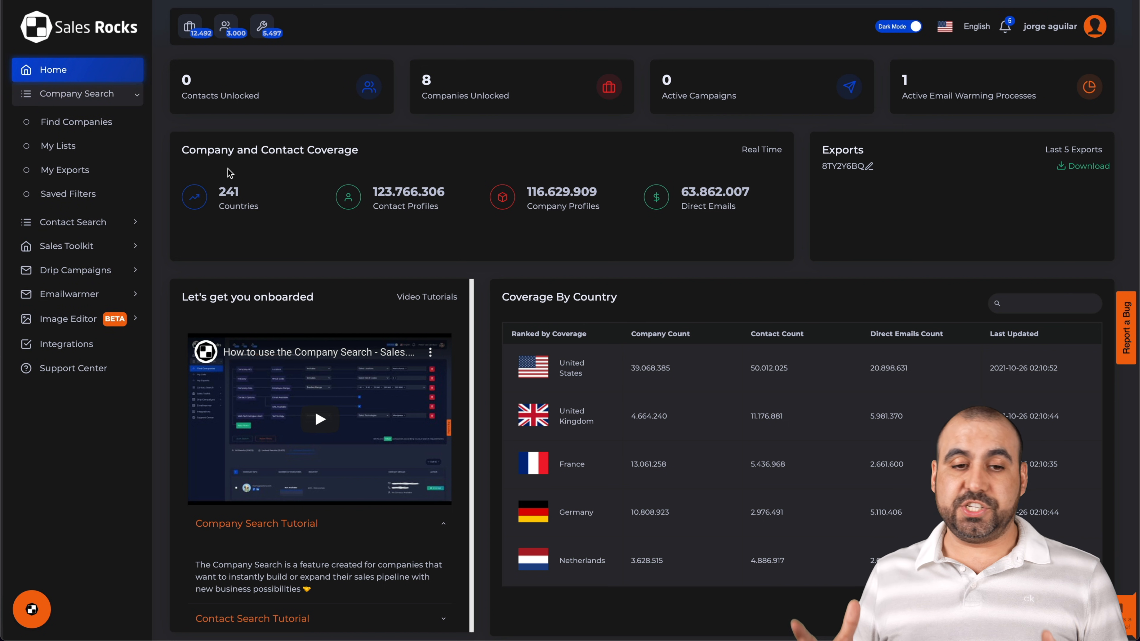
pyautogui.click(89, 131)
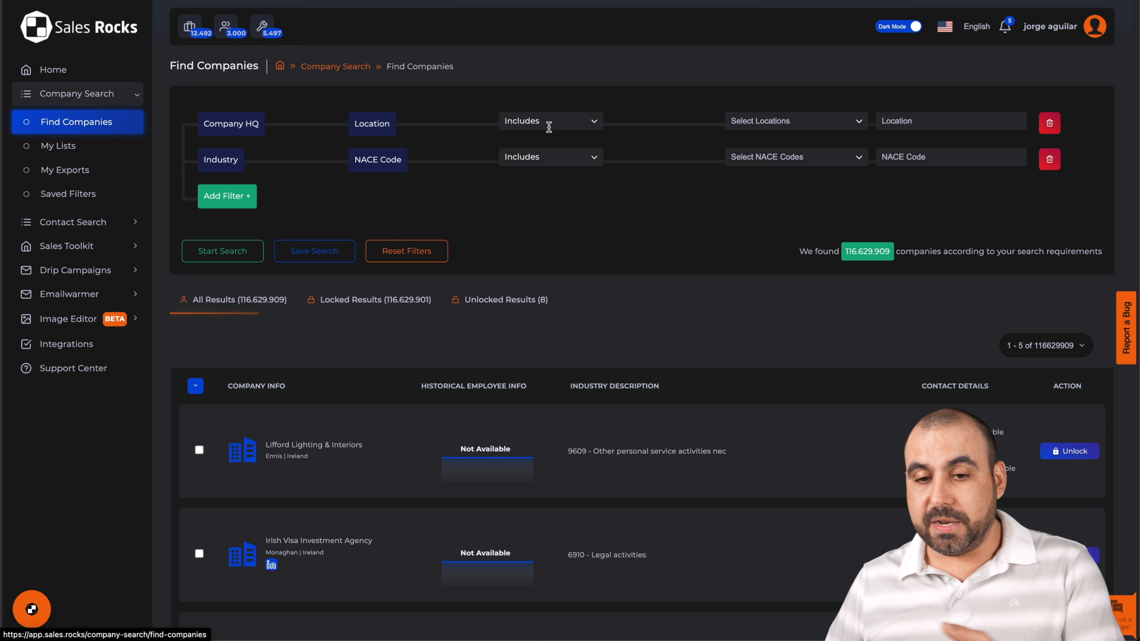
pyautogui.click(777, 127)
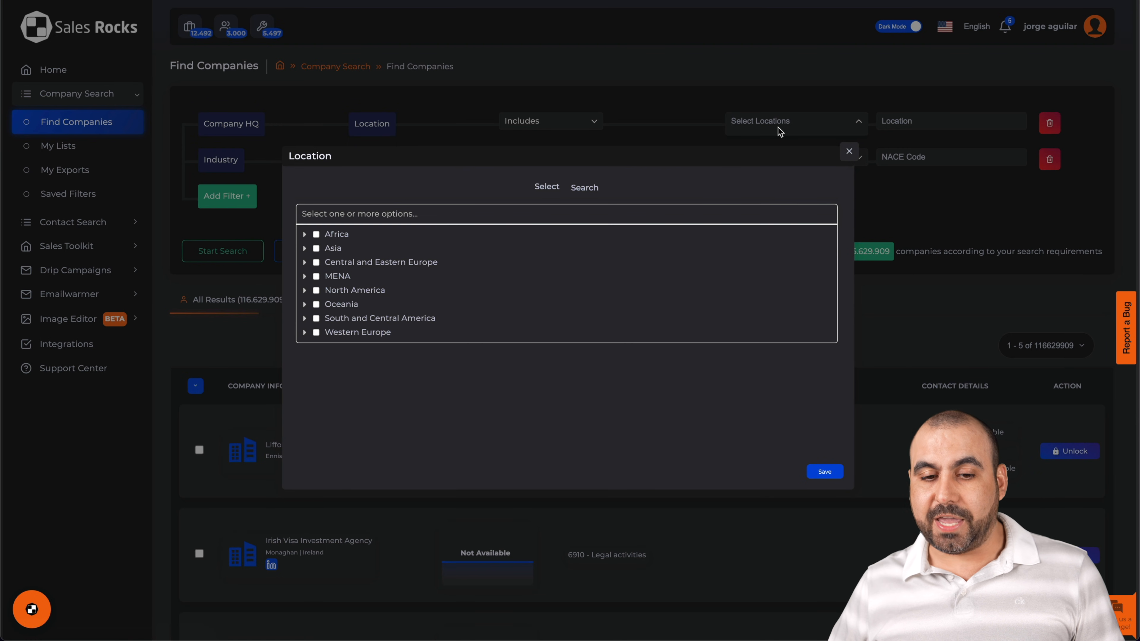
pyautogui.click(305, 290)
pyautogui.click(316, 318)
pyautogui.scroll(-1, 352, 321)
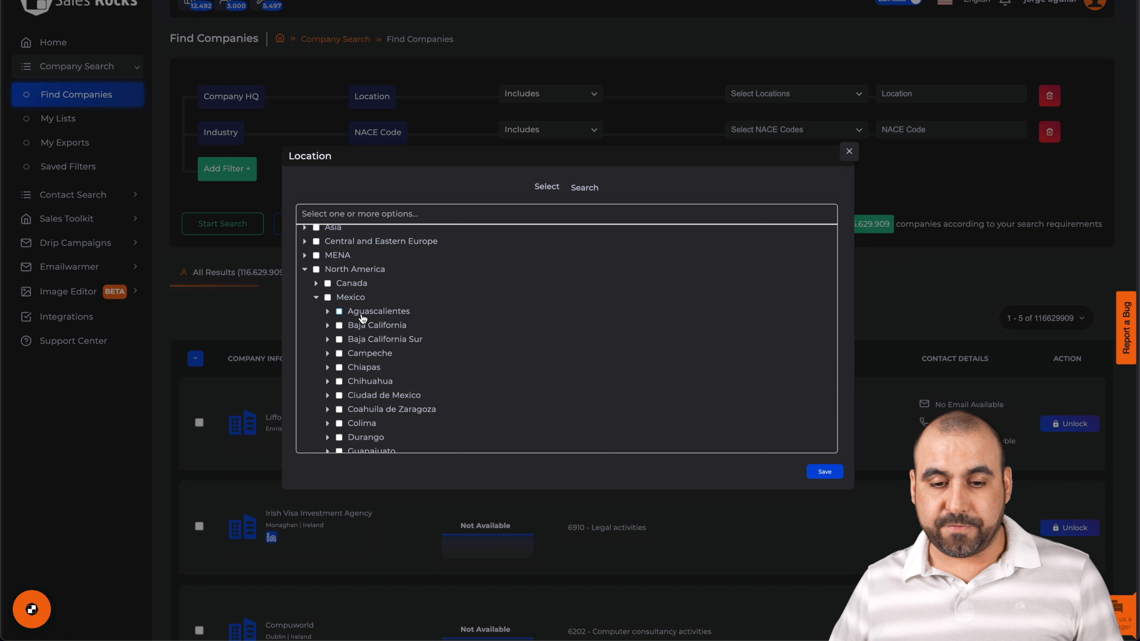
pyautogui.click(340, 326)
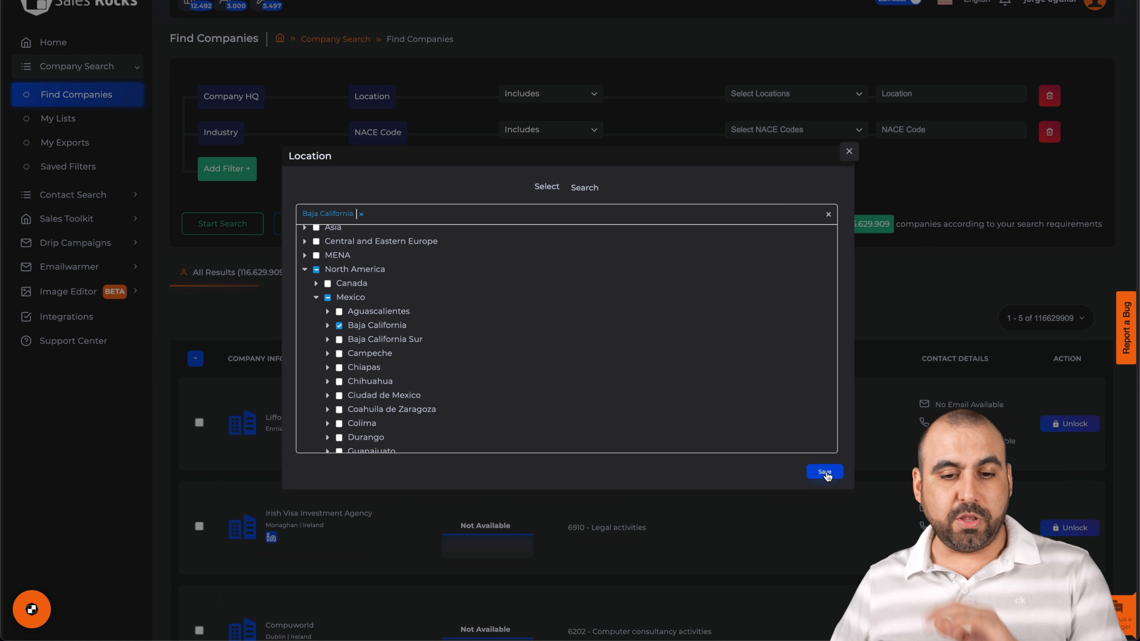
pyautogui.click(339, 340)
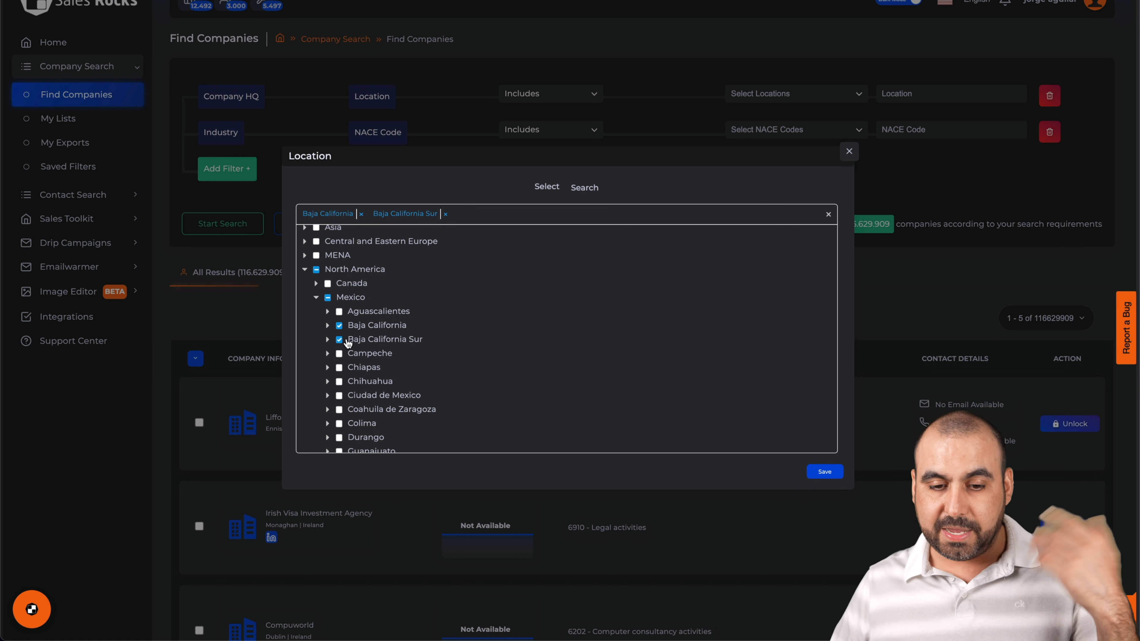
pyautogui.click(819, 473)
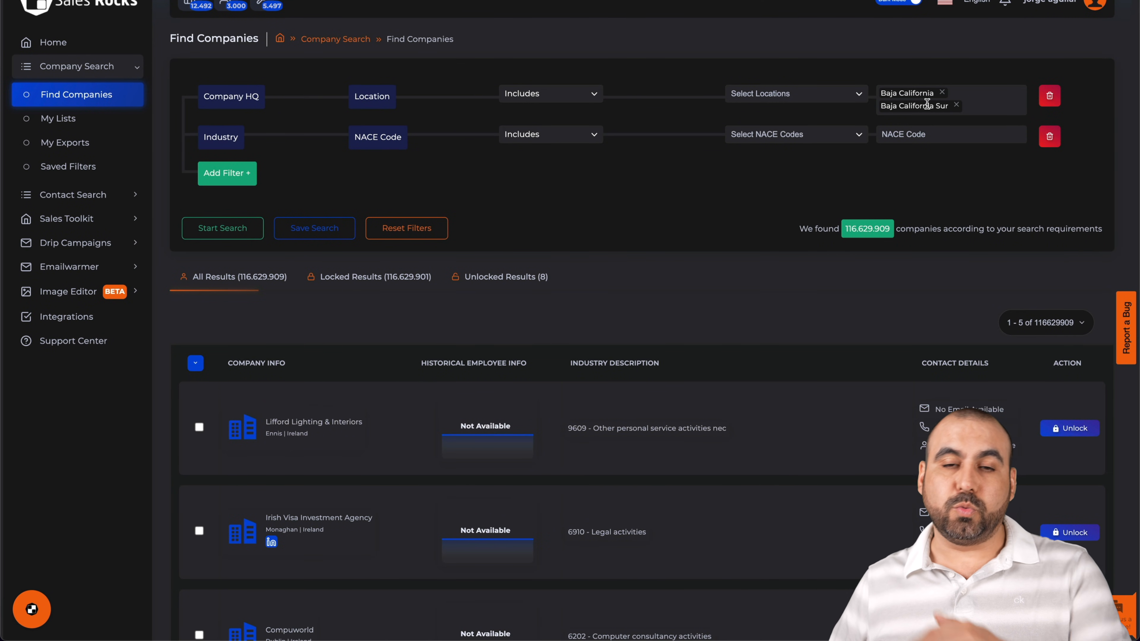
# Check the inclusion and exclusion options of the location and NACE code filters
pyautogui.click(582, 94)
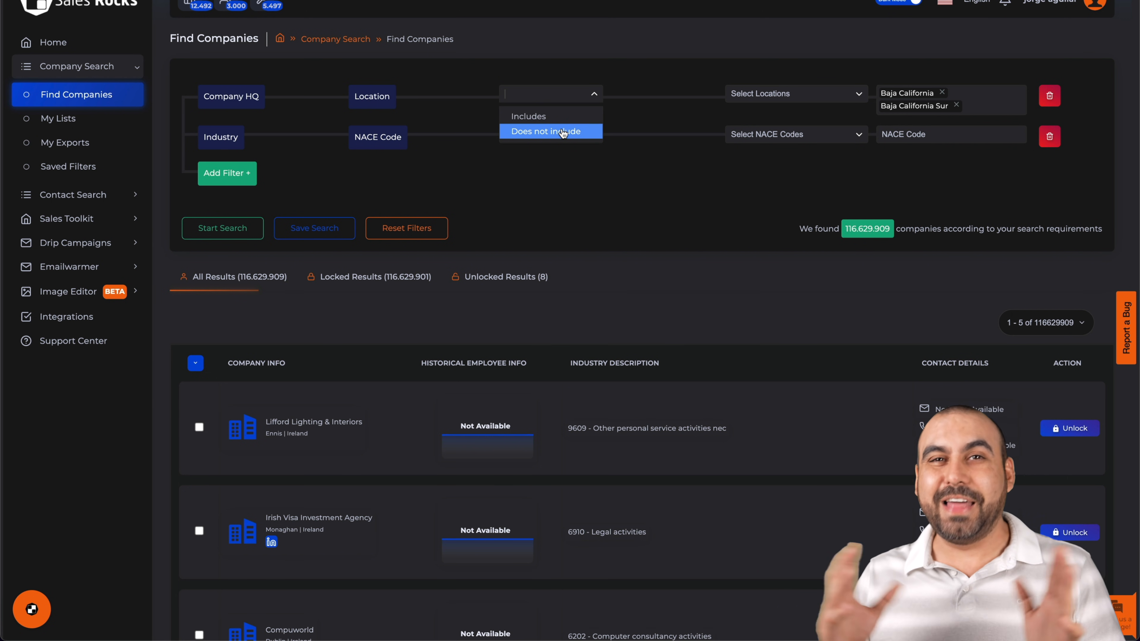
pyautogui.click(662, 63)
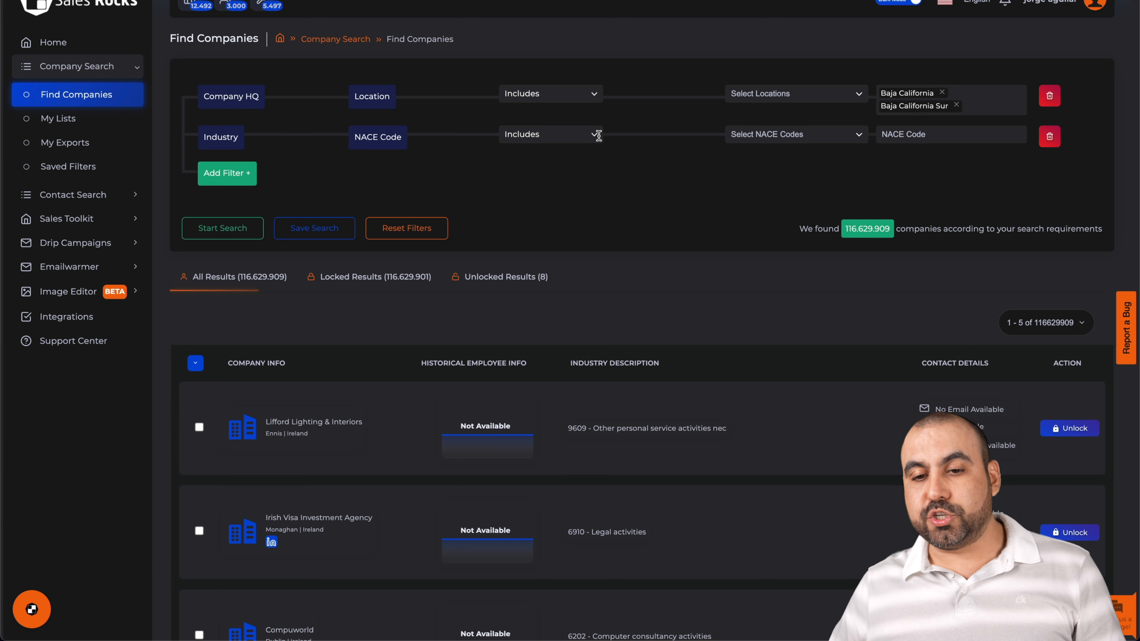
pyautogui.click(563, 129)
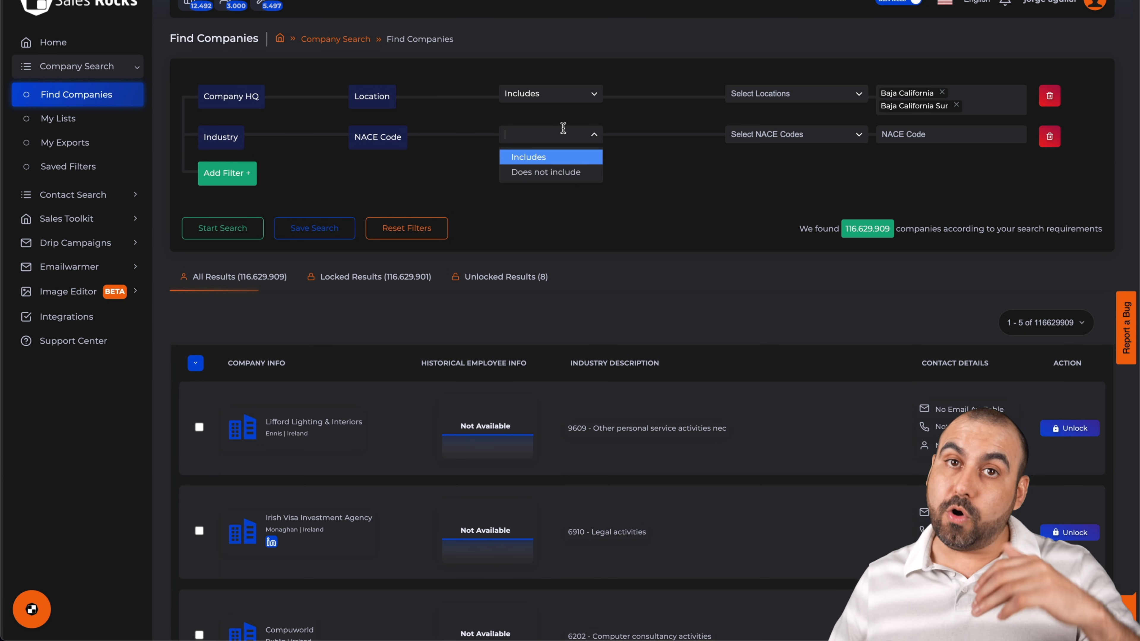
pyautogui.click(592, 136)
# Search the NACE codes for "resta" and set the industry filter to I - Accommodation and Food Service Activities
pyautogui.click(767, 135)
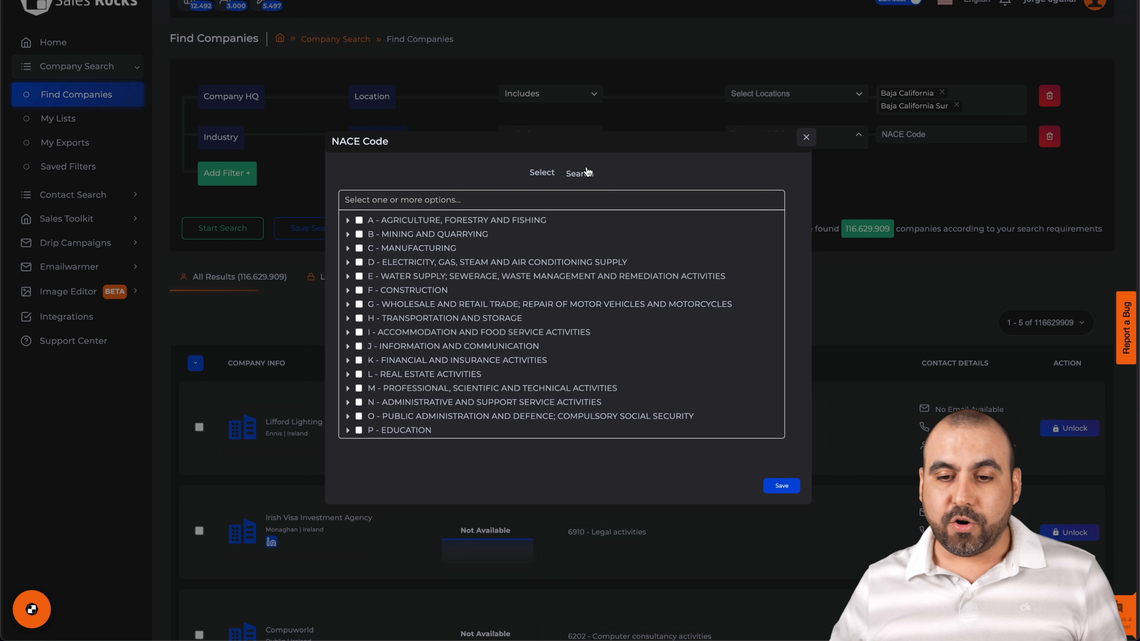
pyautogui.click(580, 175)
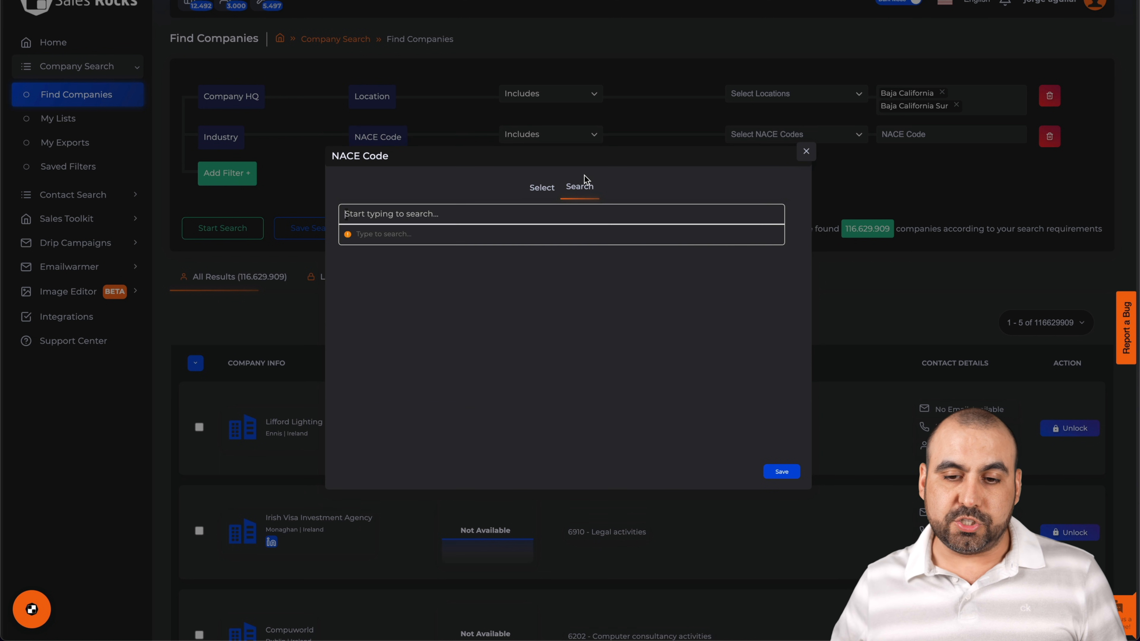
pyautogui.click(506, 219)
pyautogui.write('rest')
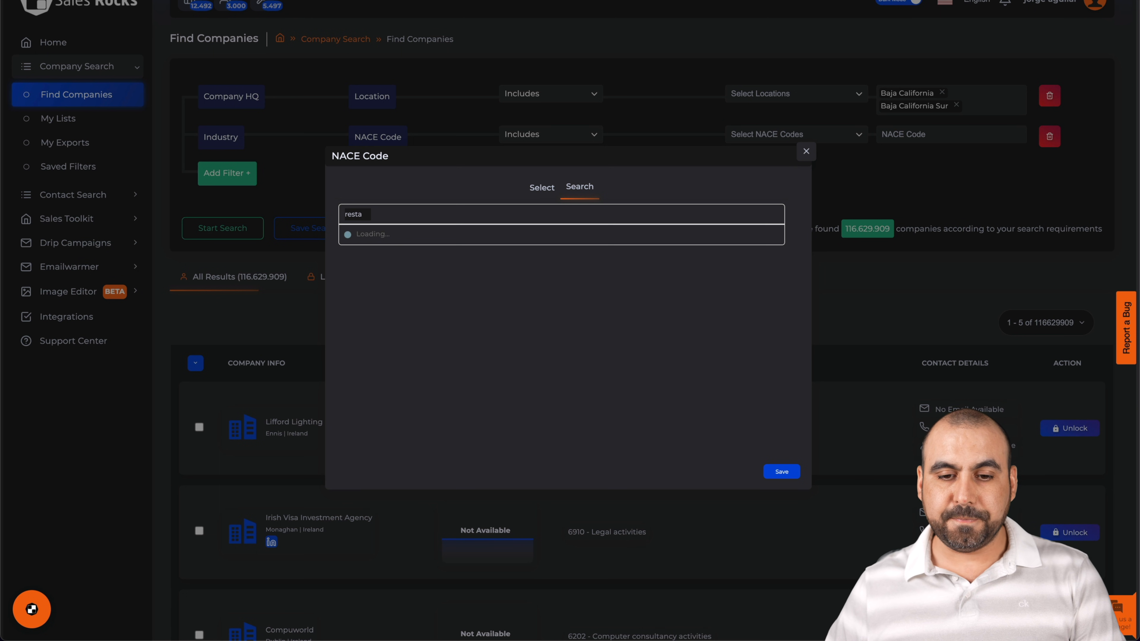
pyautogui.write('a')
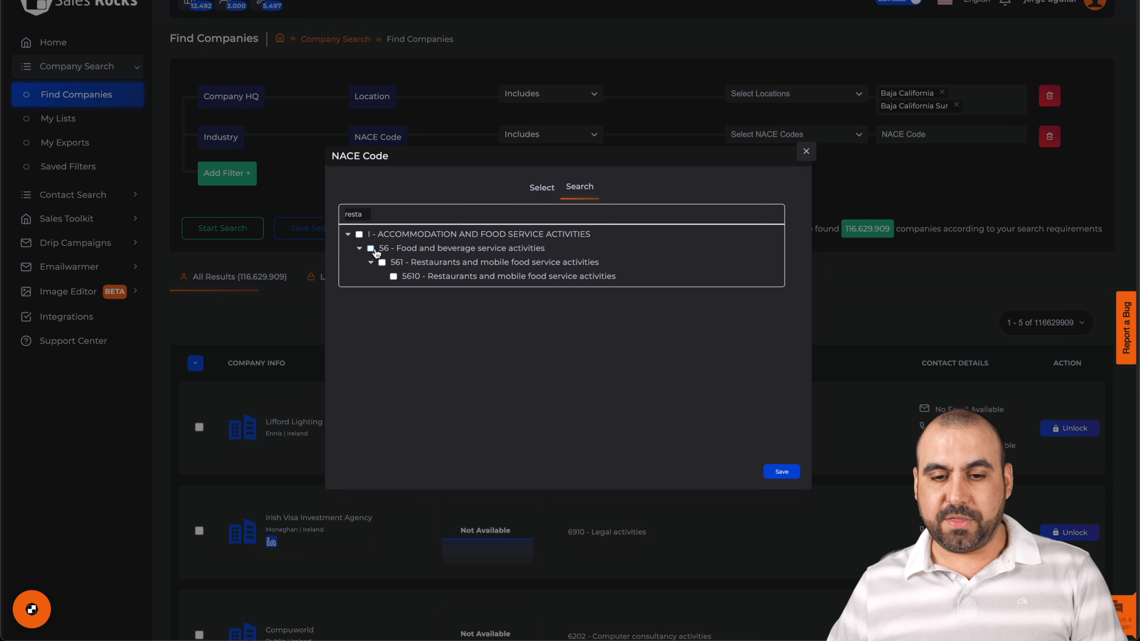
pyautogui.click(358, 234)
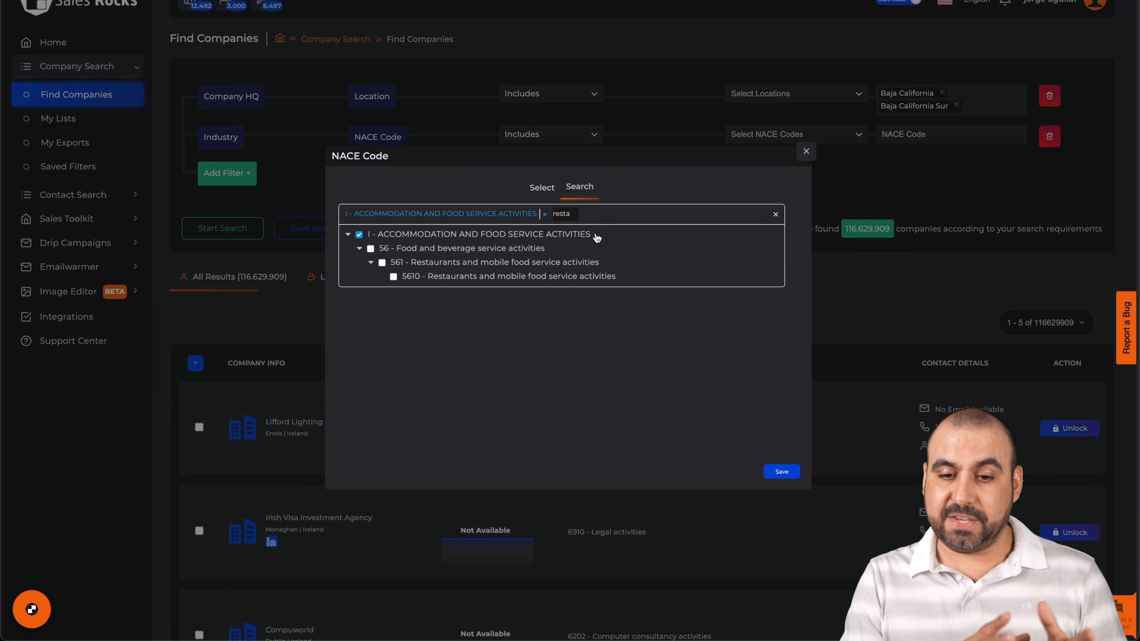
pyautogui.click(783, 473)
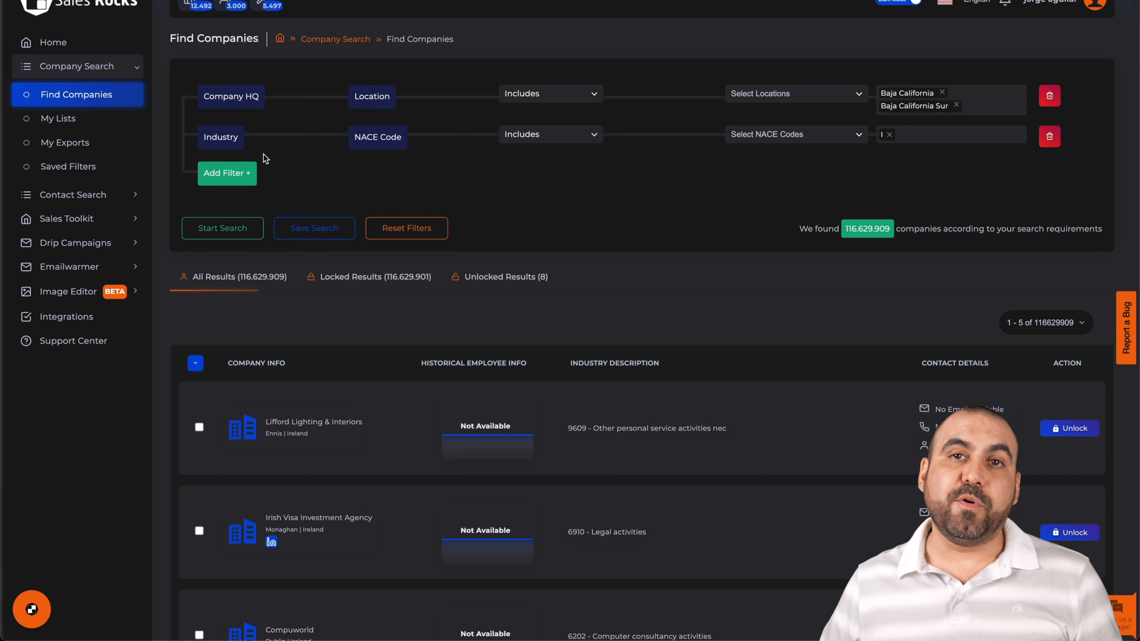
# Add the Email Available and Phone Available contact info filters to the company search
pyautogui.click(242, 174)
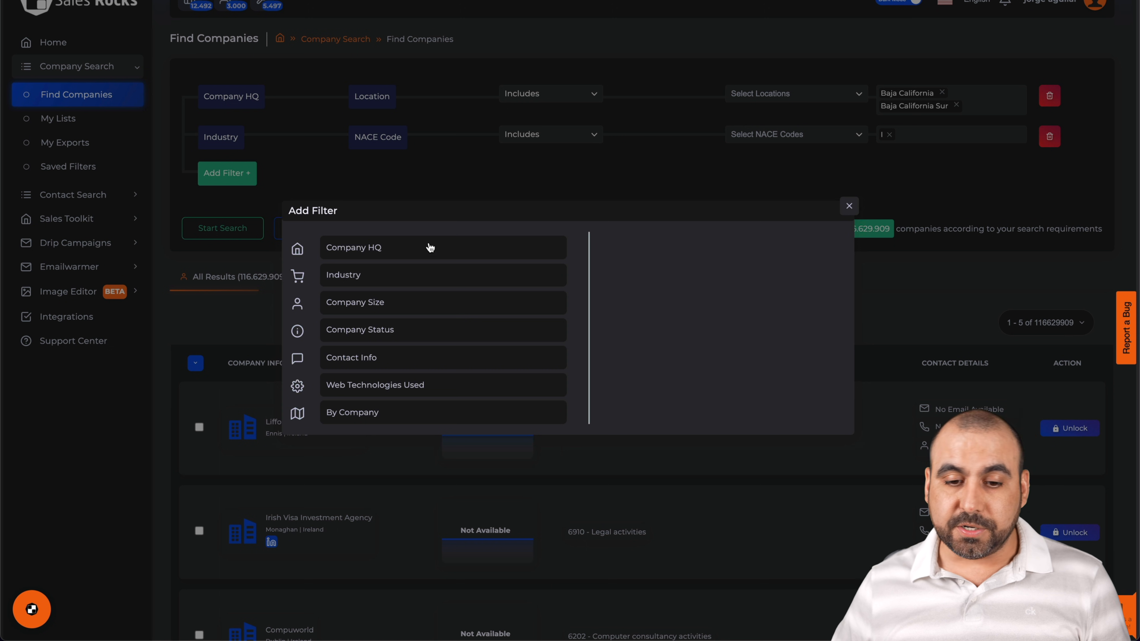
pyautogui.click(403, 300)
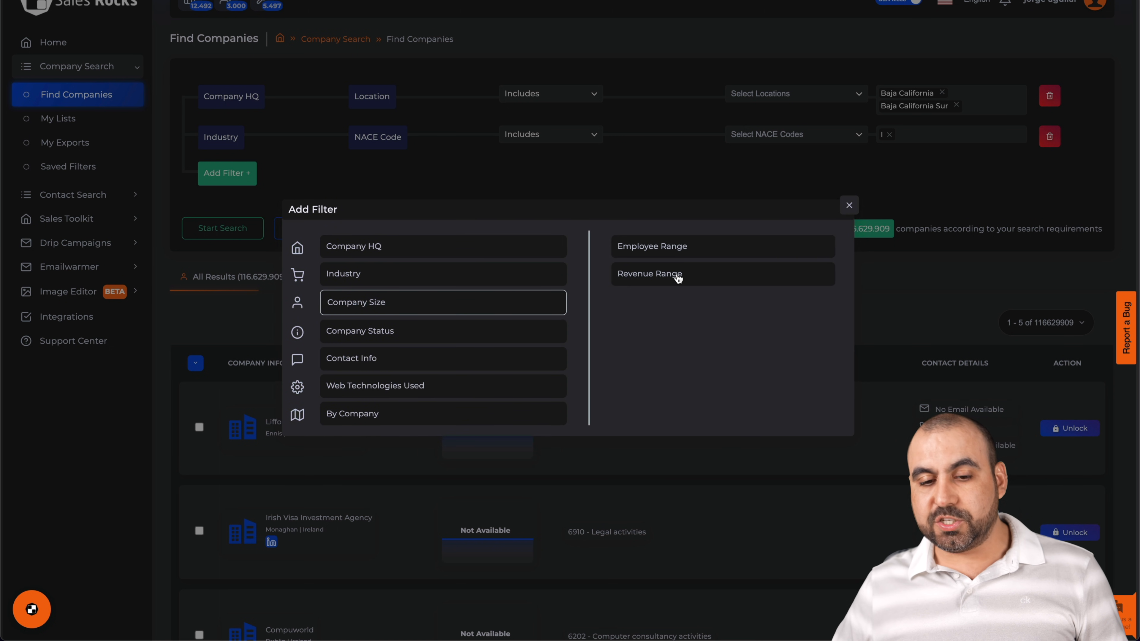
pyautogui.click(400, 332)
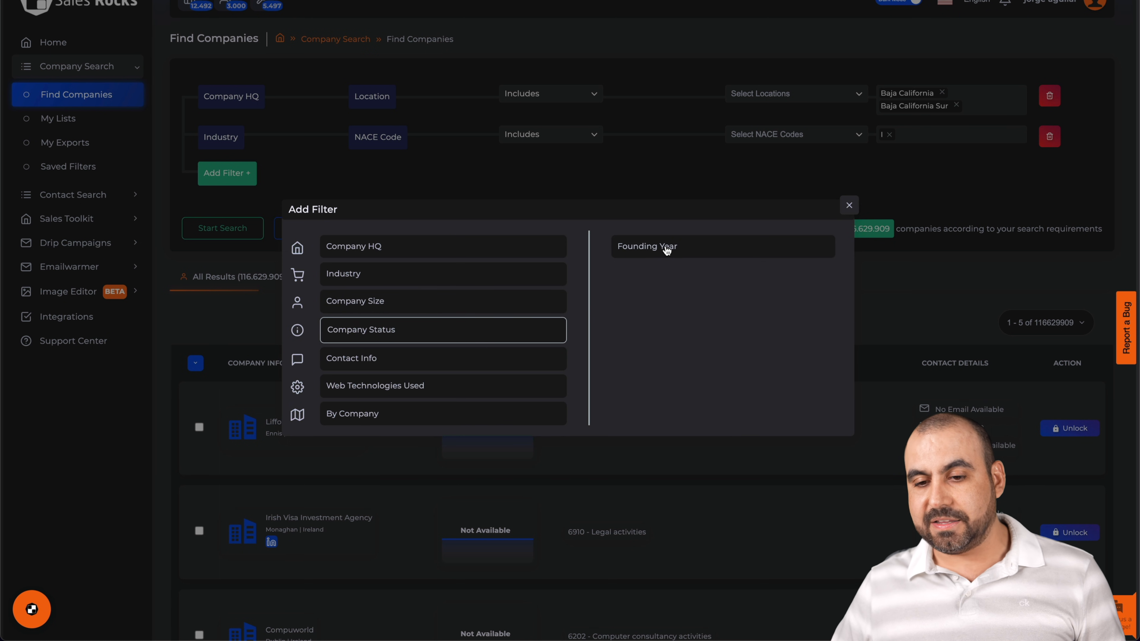
pyautogui.click(380, 358)
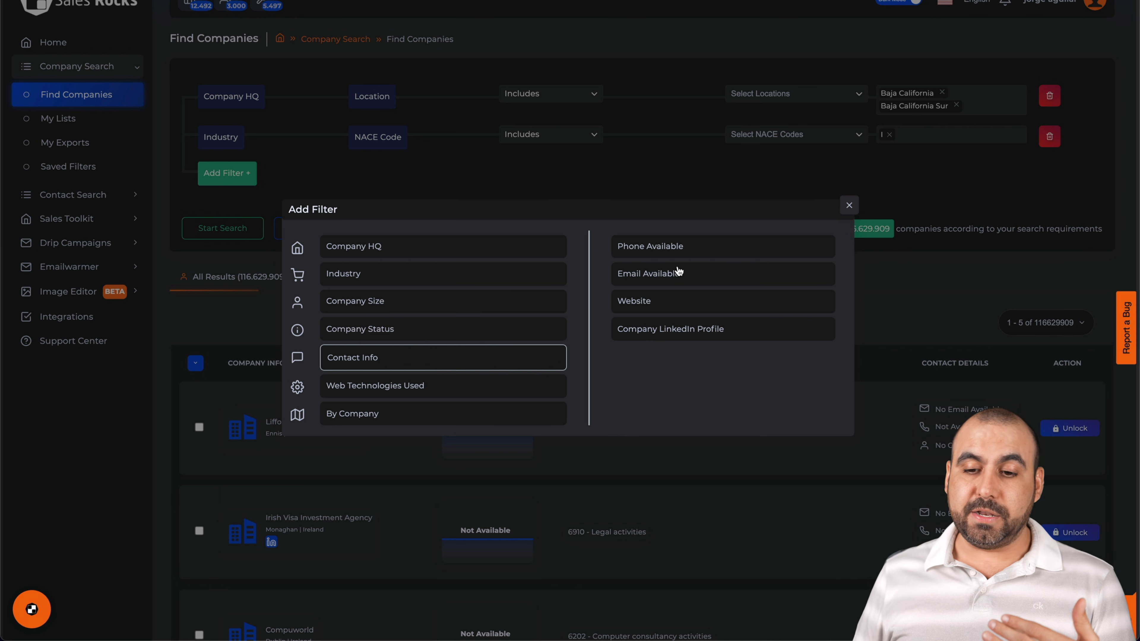
pyautogui.click(680, 278)
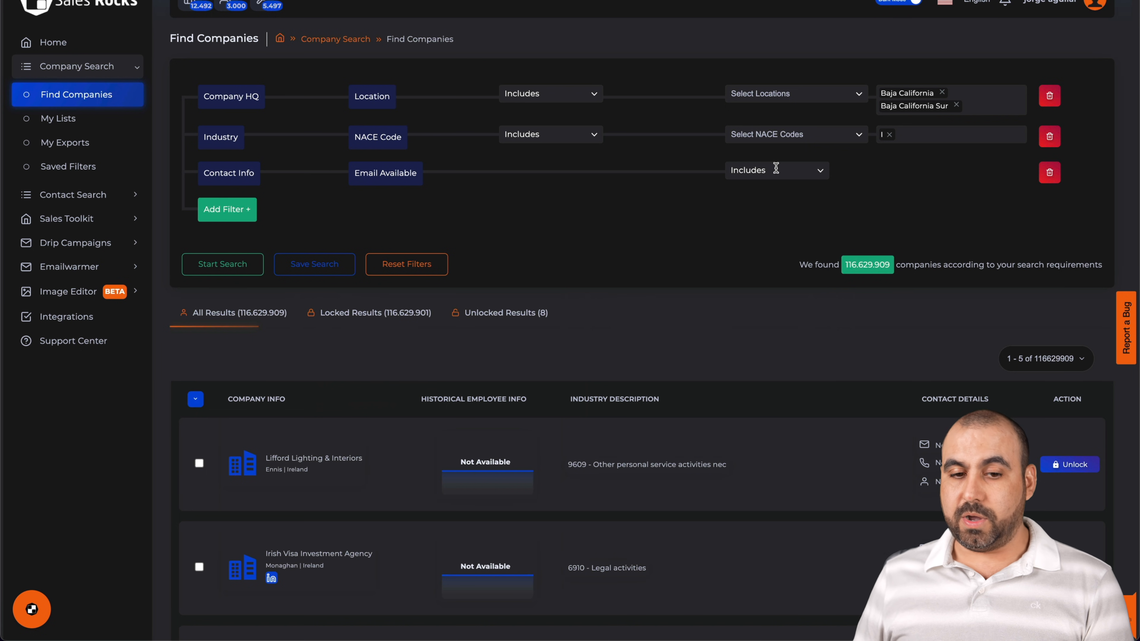
pyautogui.click(237, 210)
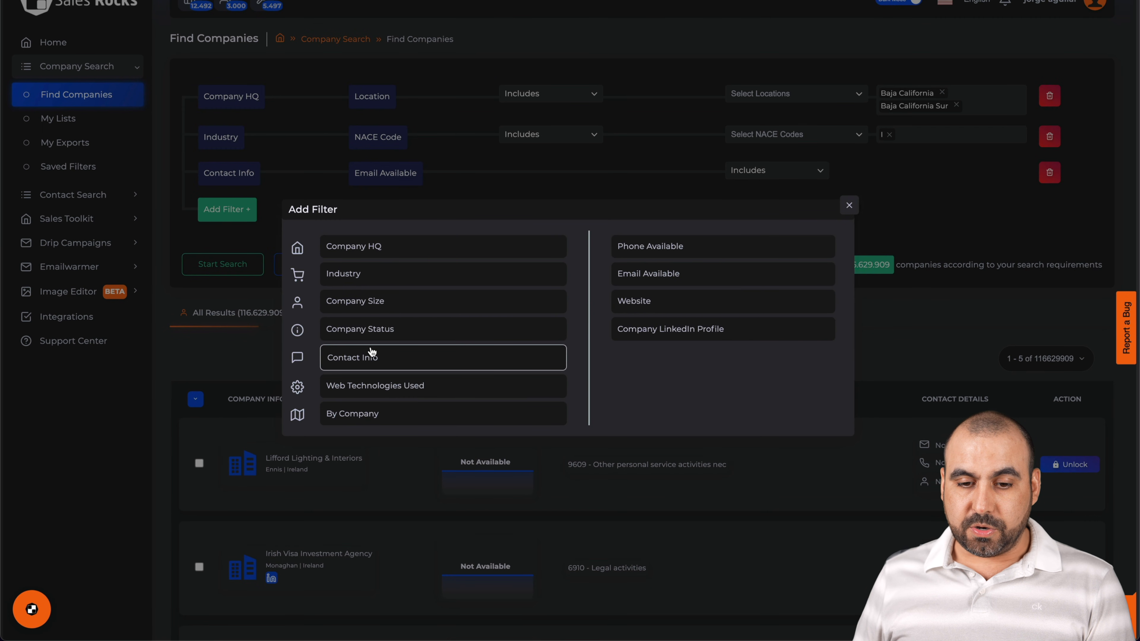
pyautogui.click(668, 251)
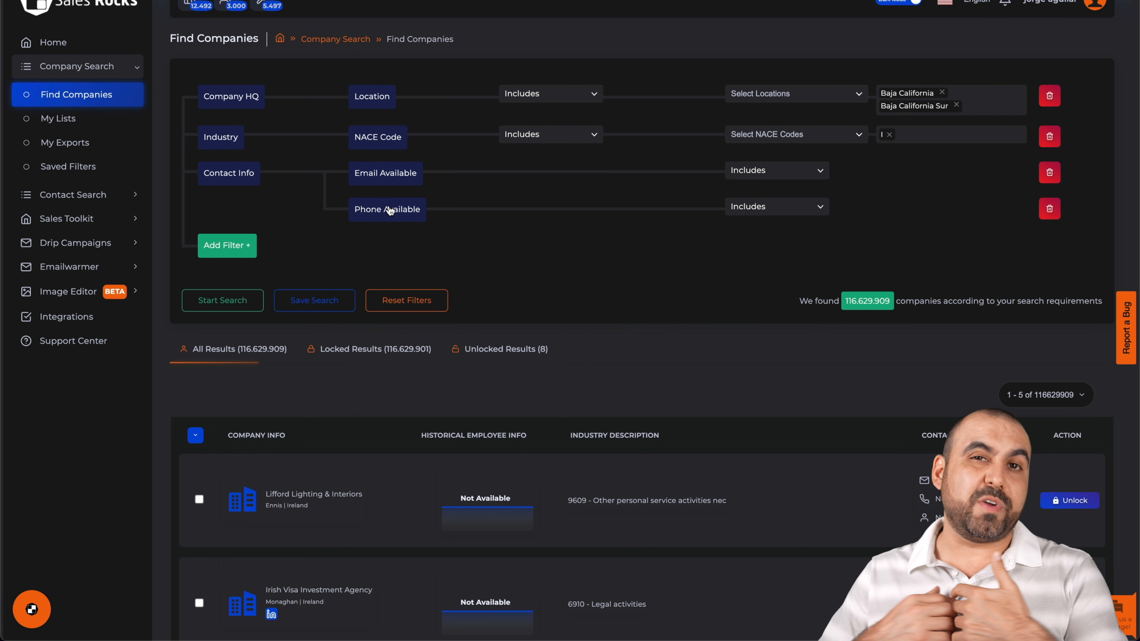
# Check which filters are offered under Web Technologies Used and By Company, without adding one to the search
pyautogui.click(231, 246)
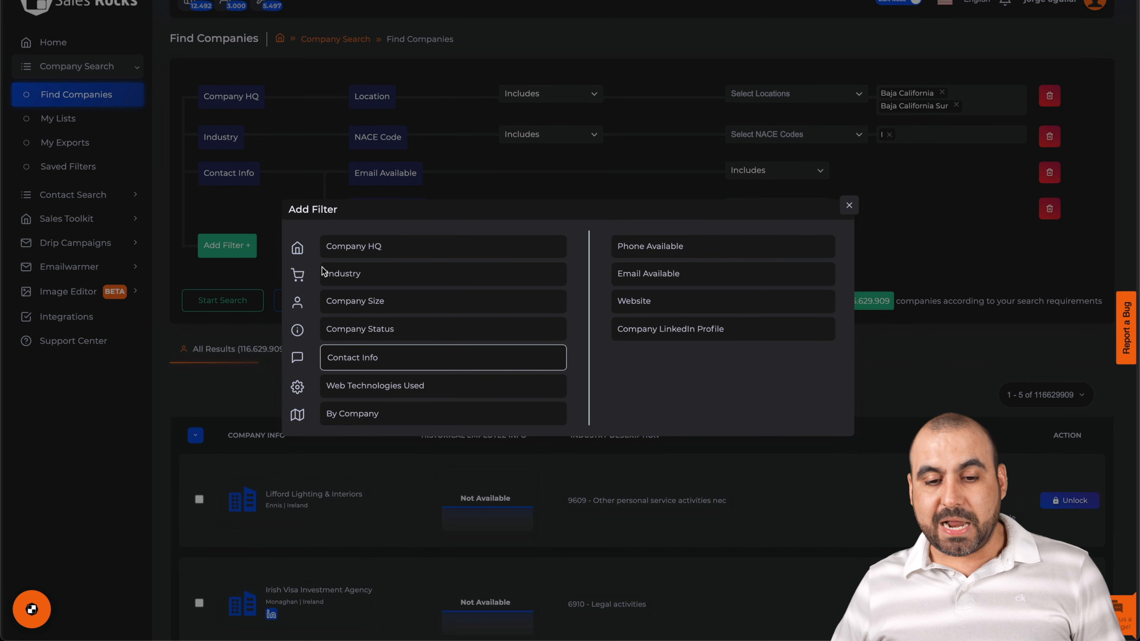
pyautogui.click(402, 389)
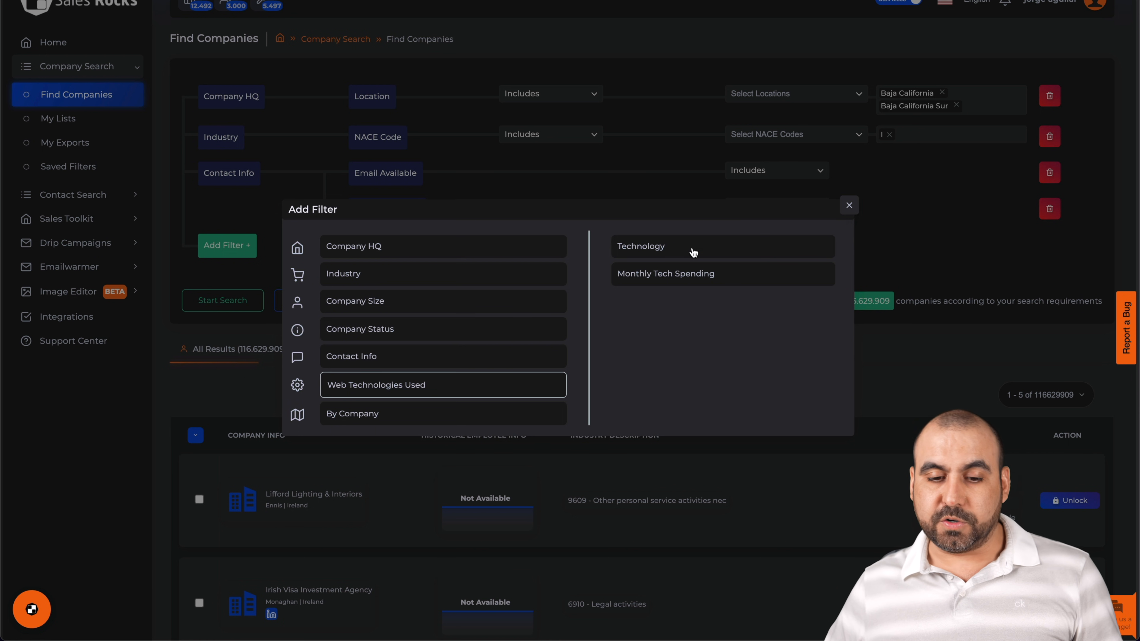
pyautogui.click(401, 414)
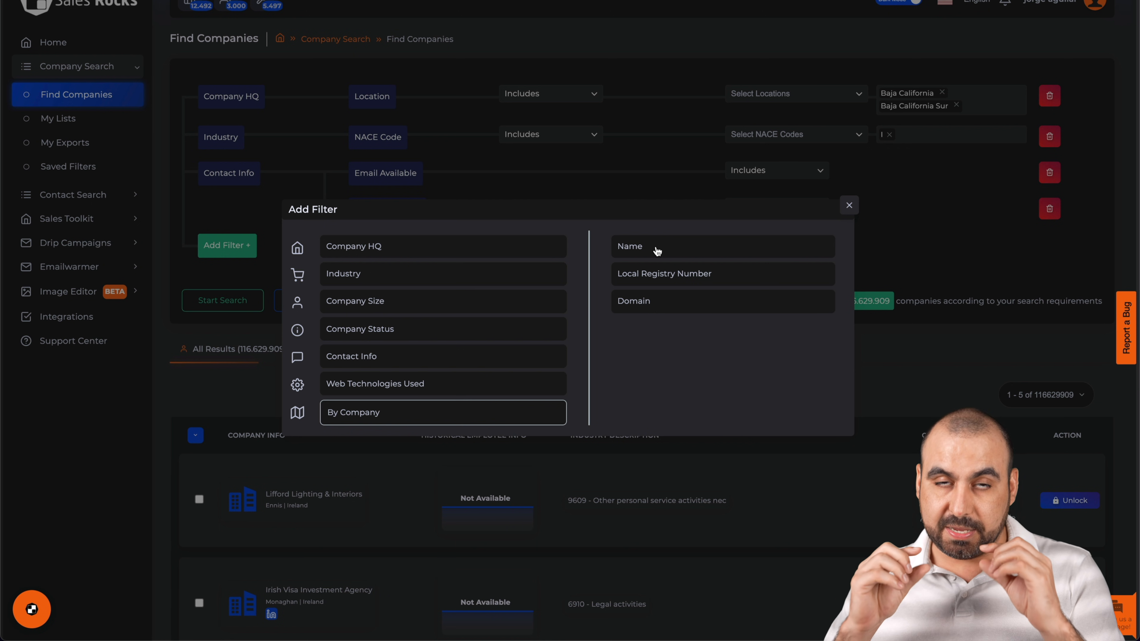
pyautogui.click(937, 205)
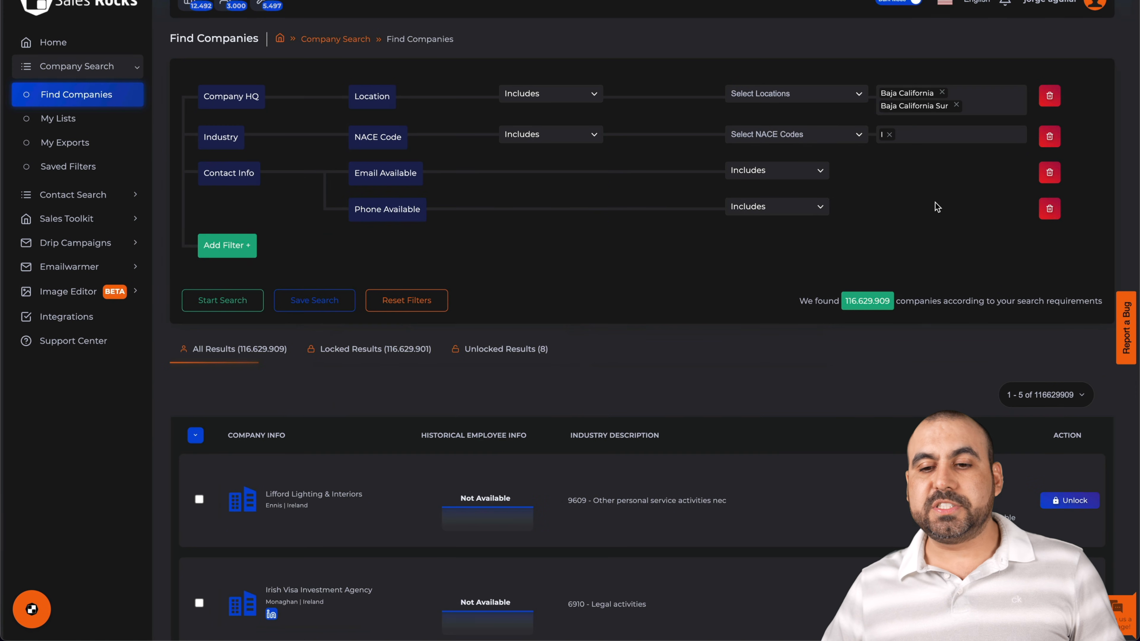
# Run the company search with the current filters and try to unlock the TERRASOL BEACH RESORT record
pyautogui.click(229, 303)
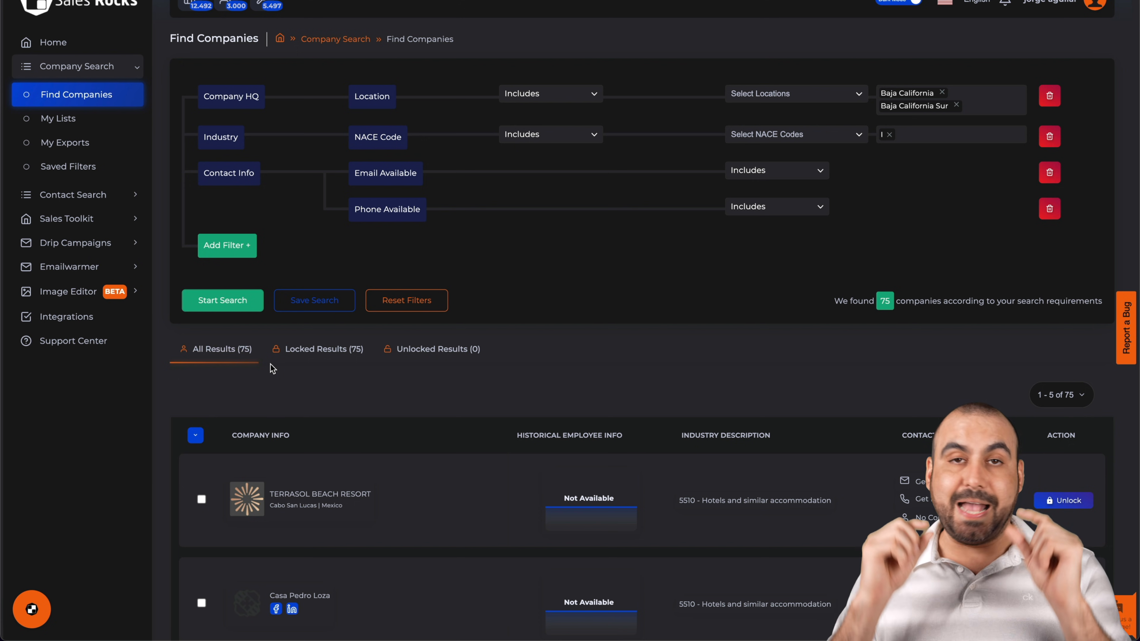
pyautogui.scroll(-7, 458, 400)
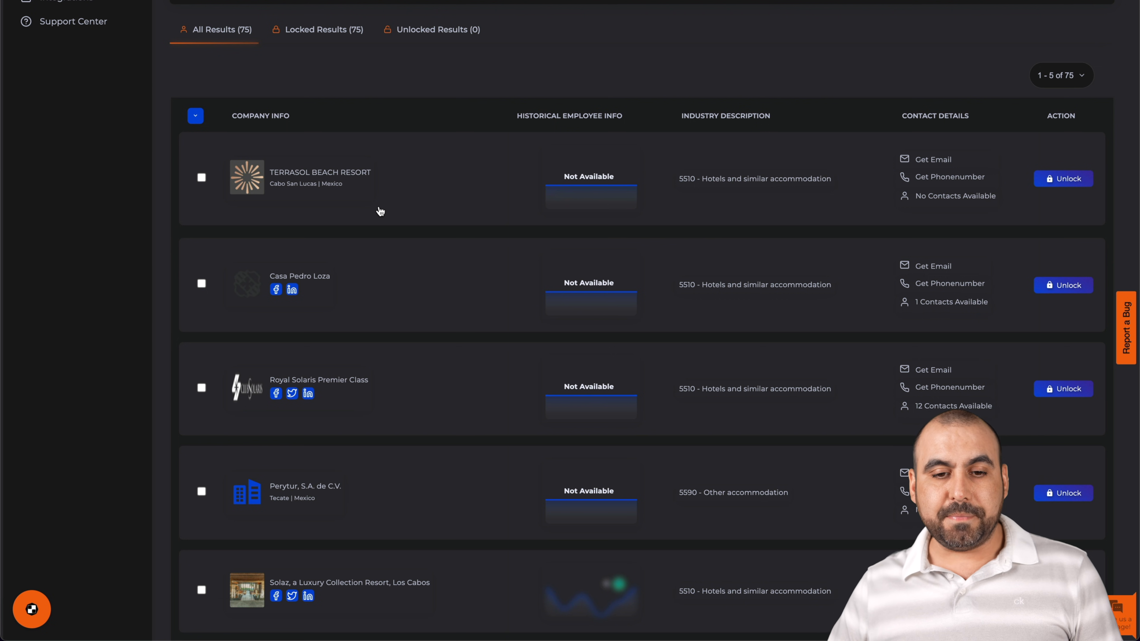
pyautogui.click(1061, 179)
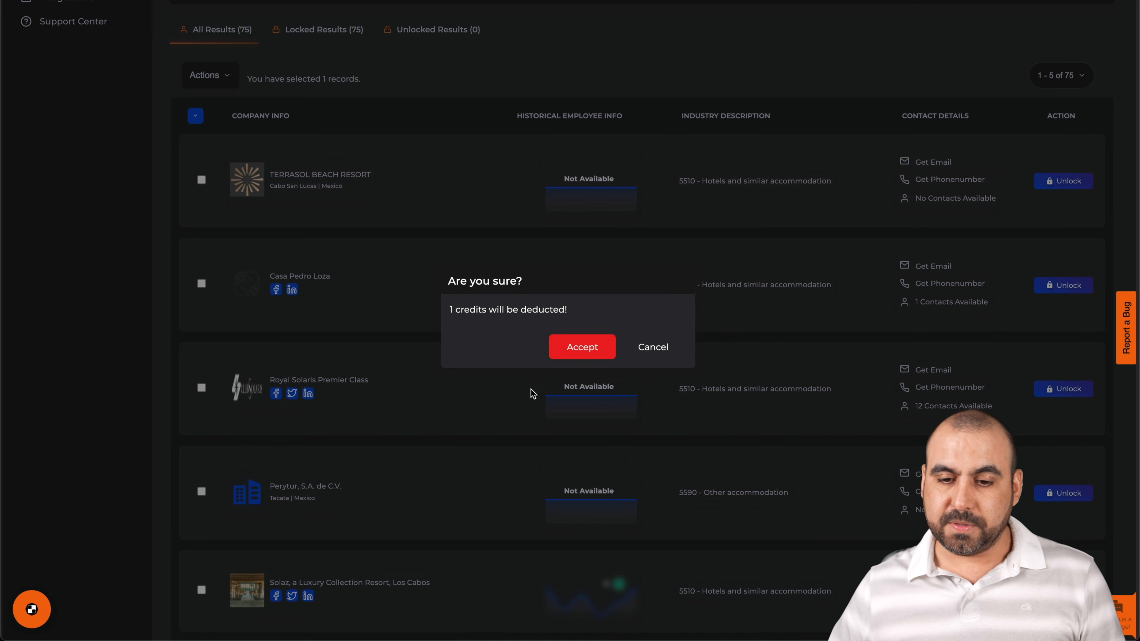
pyautogui.click(583, 357)
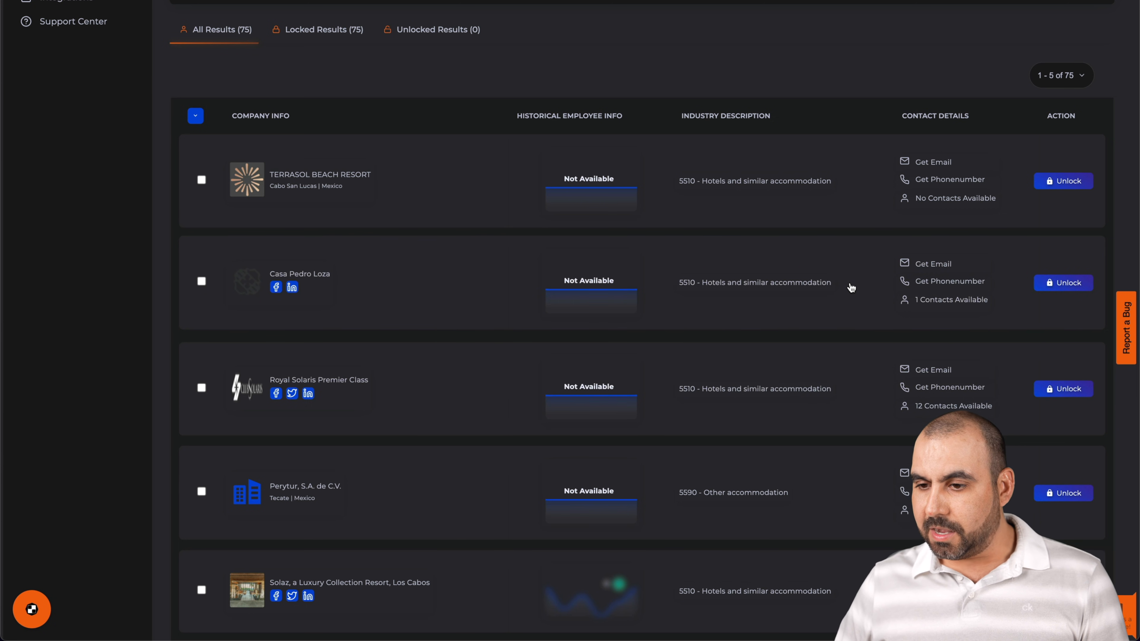
# Unlock the Perytur, S.A. de C.V. record, accepting the credit deduction, and open its company profile
pyautogui.scroll(1, 850, 288)
pyautogui.scroll(-1, 853, 285)
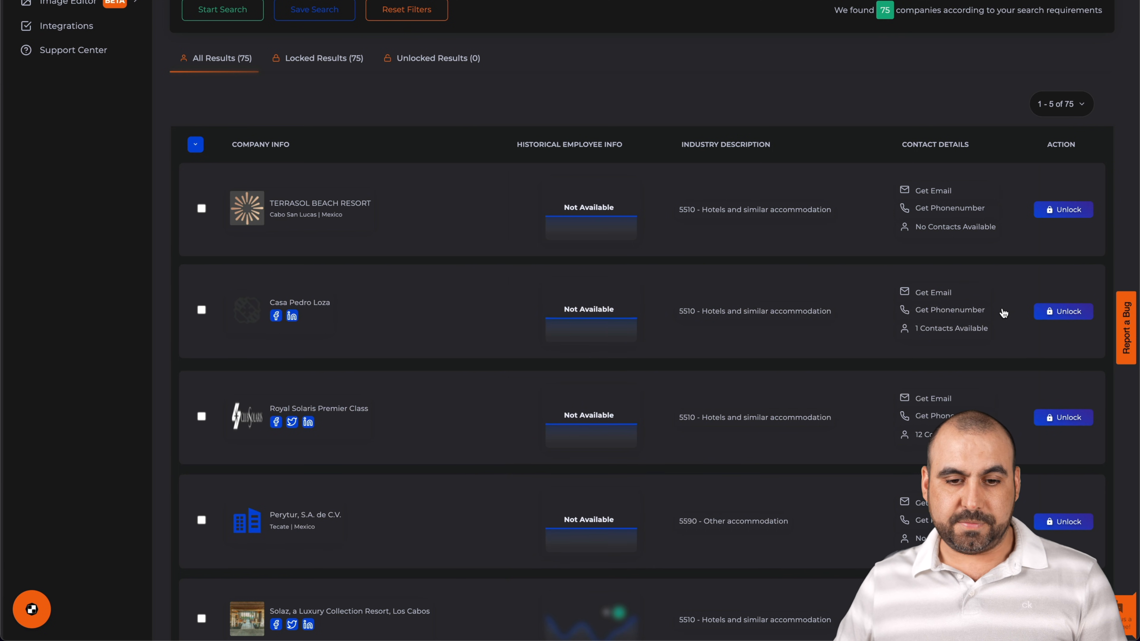
pyautogui.click(1050, 421)
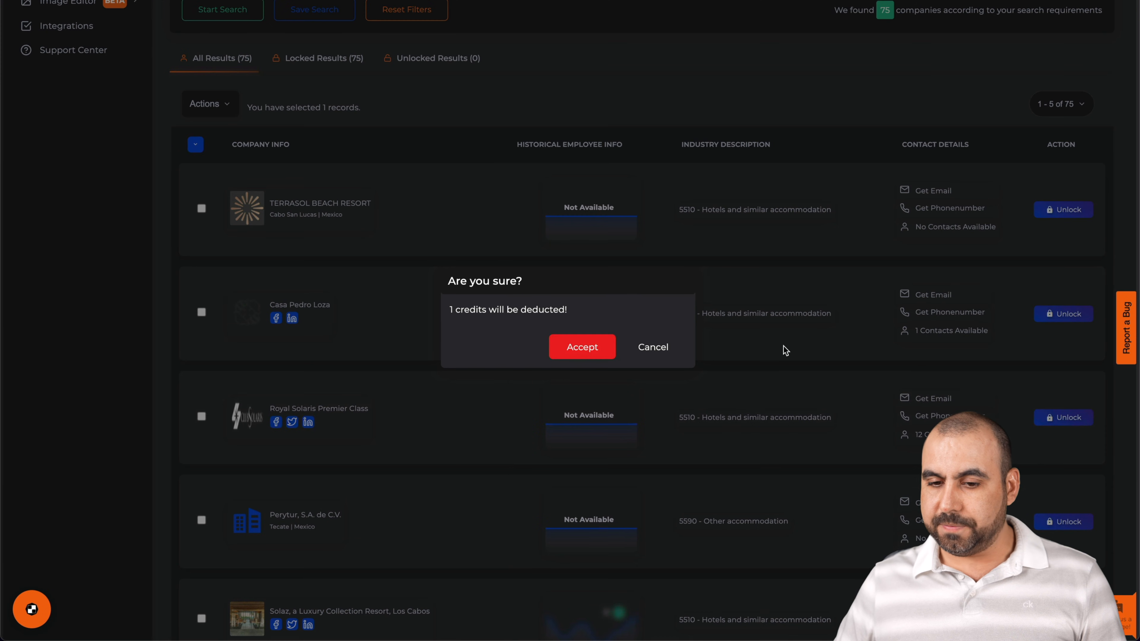
pyautogui.click(581, 347)
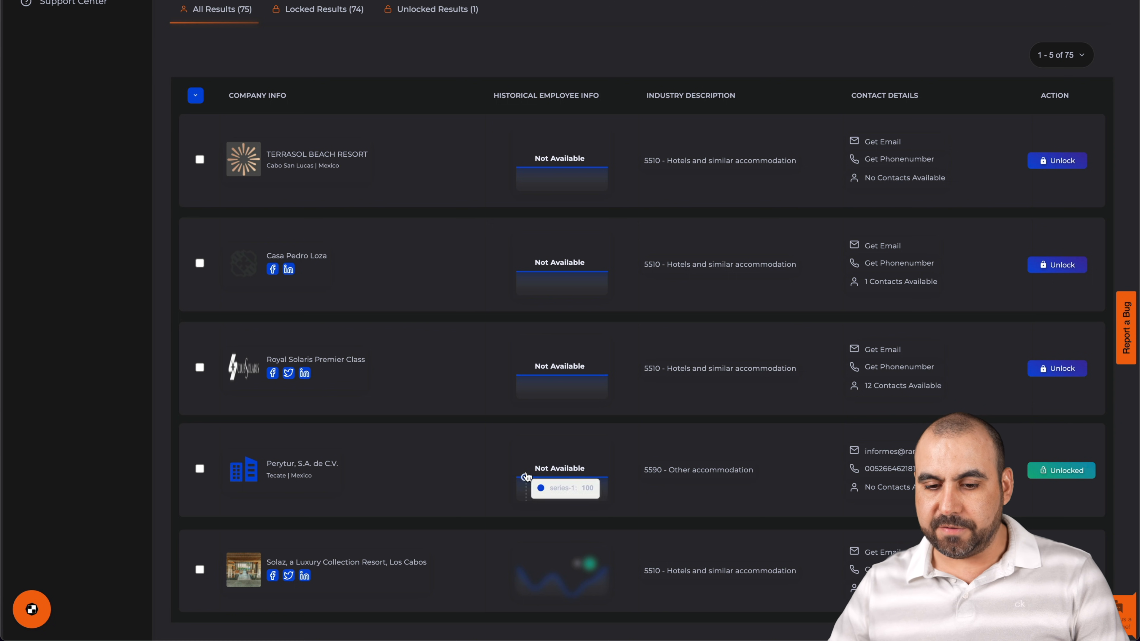
pyautogui.click(304, 471)
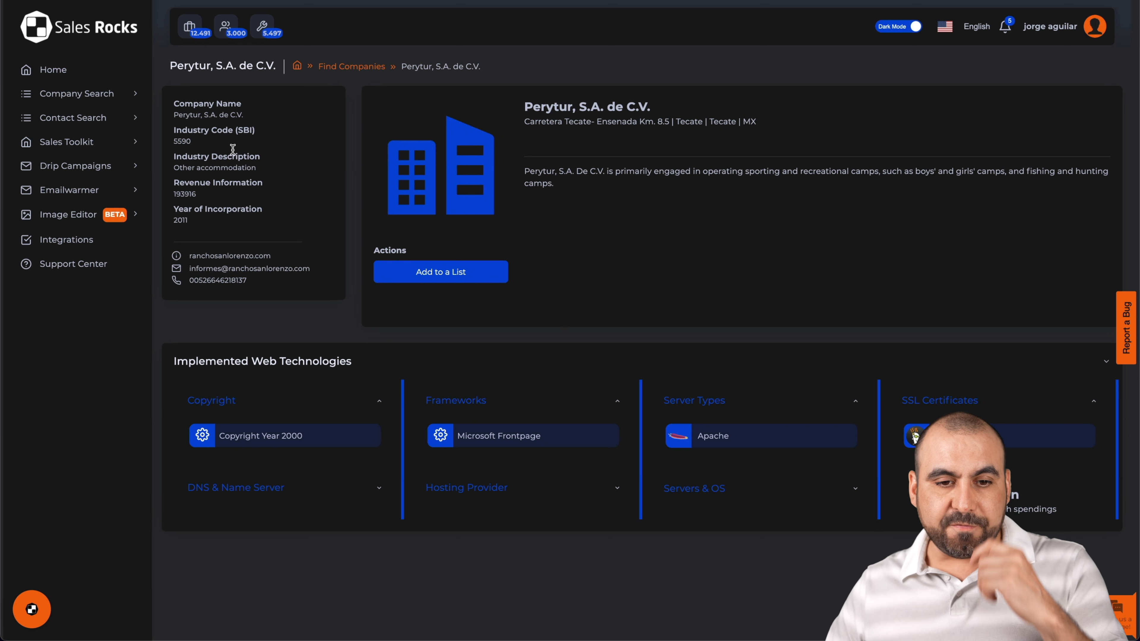
# Review the company details and expand the DNS & Name Server, Hosting Provider and Servers & OS technologies
pyautogui.moveTo(173, 115); pyautogui.dragTo(267, 118)
pyautogui.click(261, 123)
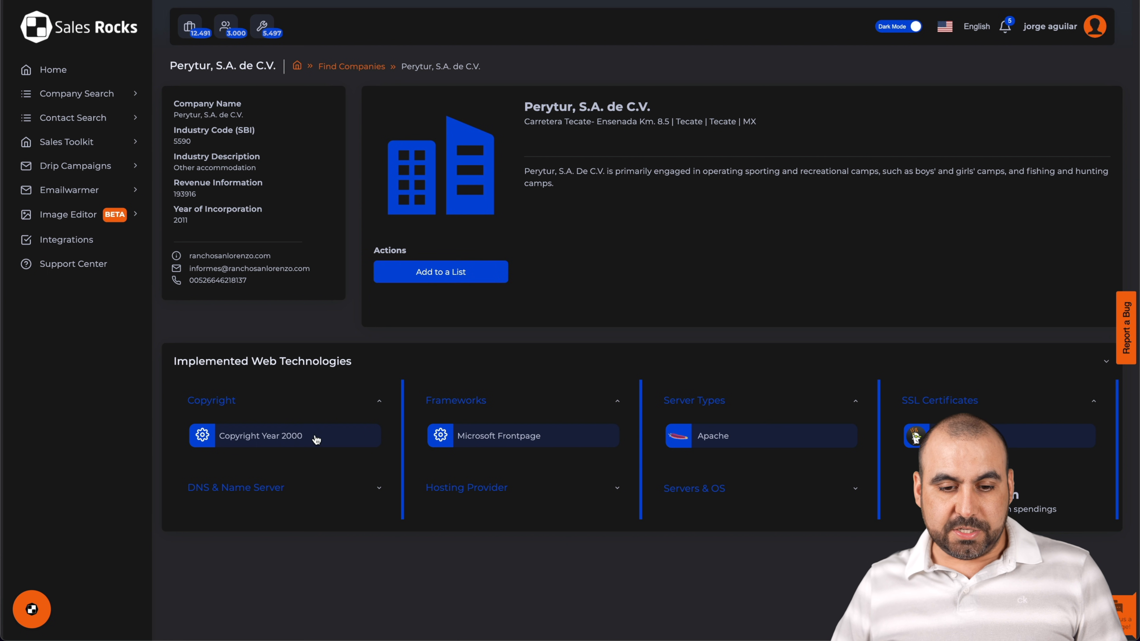
pyautogui.click(278, 489)
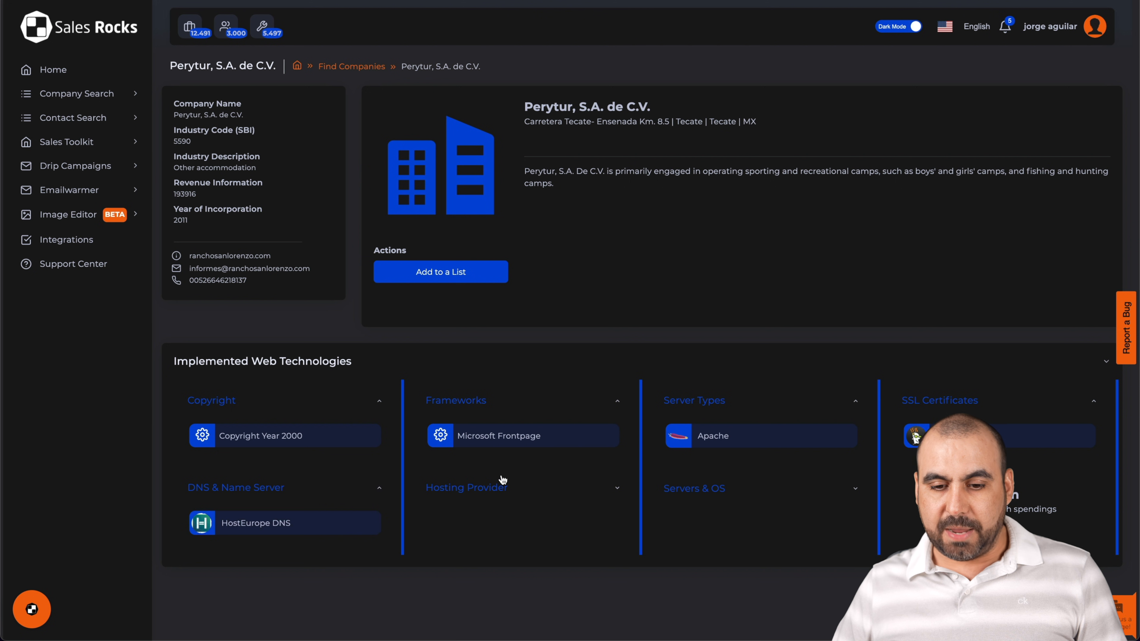
pyautogui.click(500, 491)
pyautogui.click(704, 492)
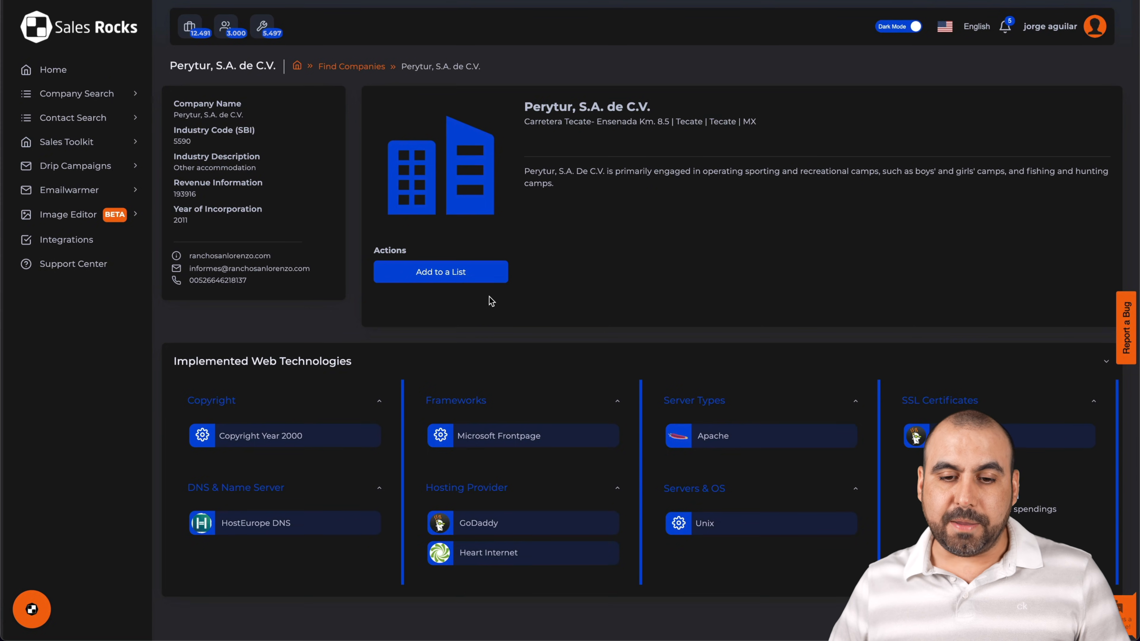
# Add Perytur, S.A. de C.V. to the existing list Test MEX
pyautogui.click(458, 281)
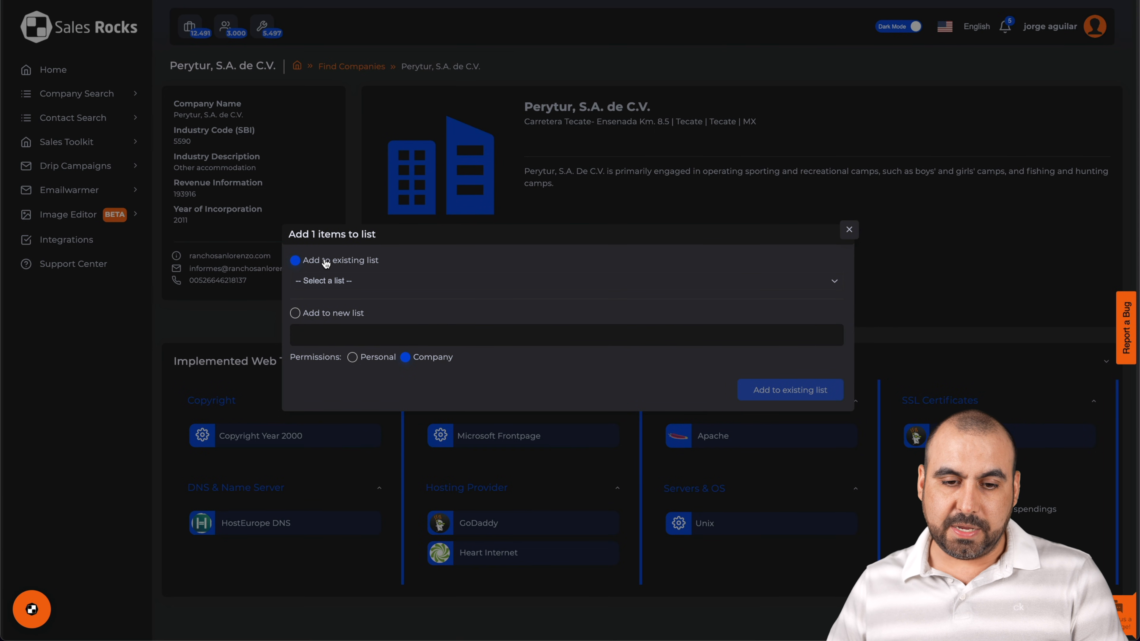
pyautogui.click(341, 279)
pyautogui.click(344, 306)
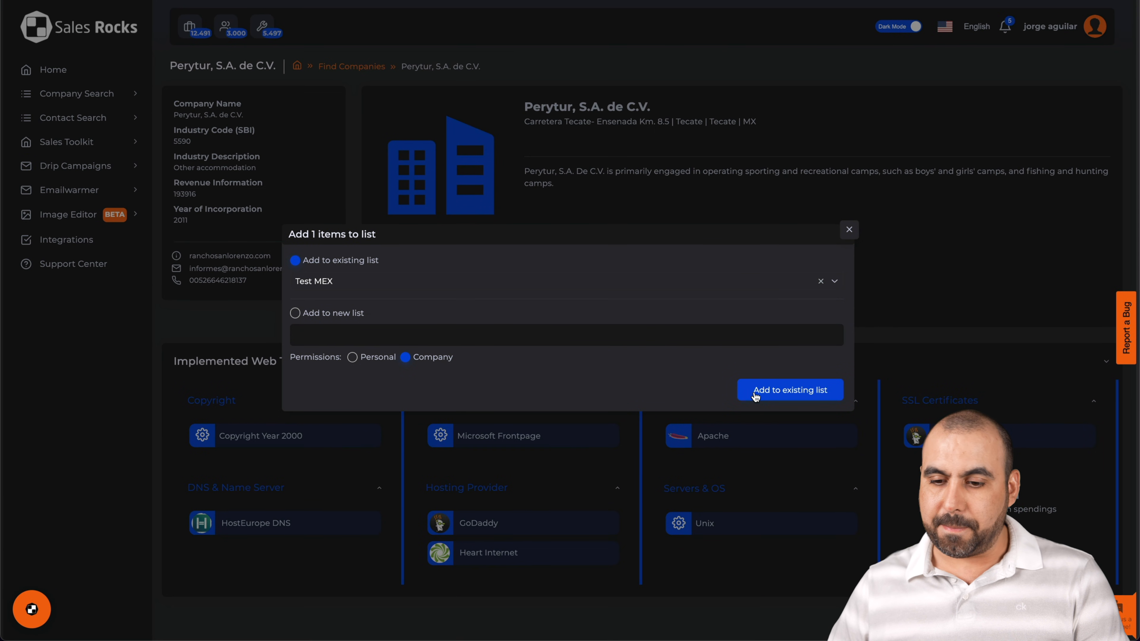
pyautogui.click(799, 390)
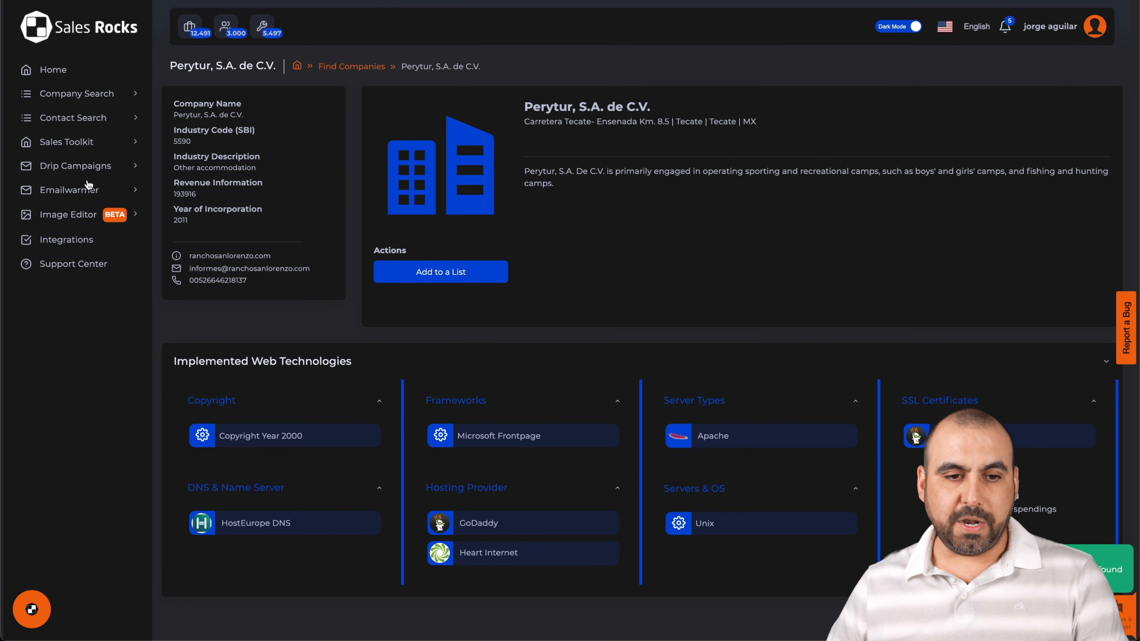
# Look over the Company Search lists, exports and saved filters
pyautogui.click(67, 93)
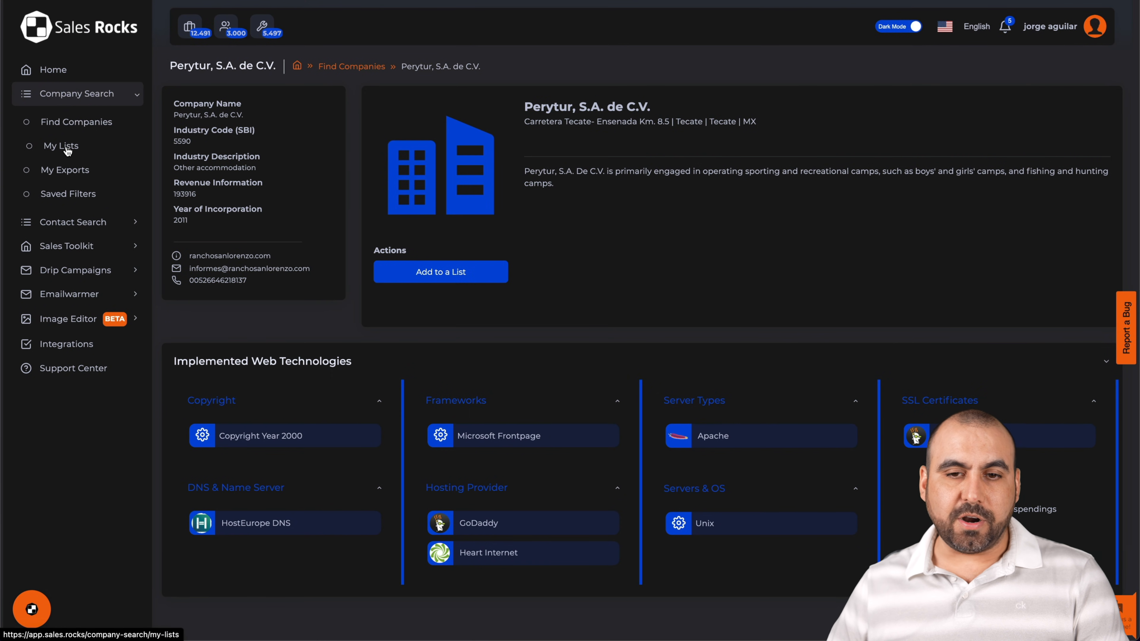
pyautogui.click(53, 148)
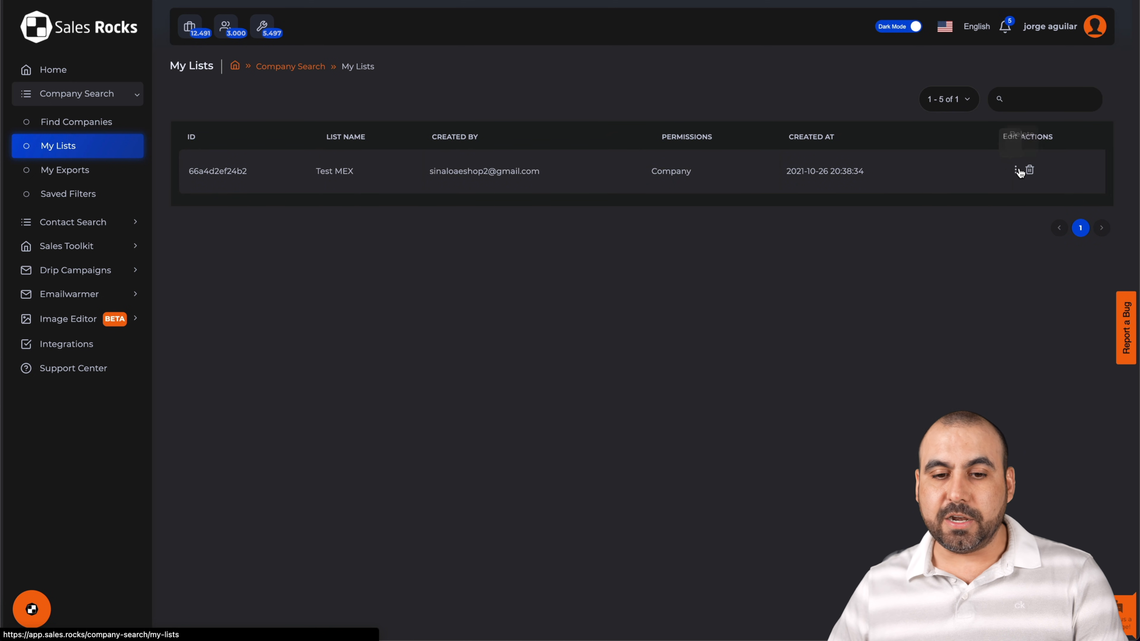
pyautogui.click(56, 173)
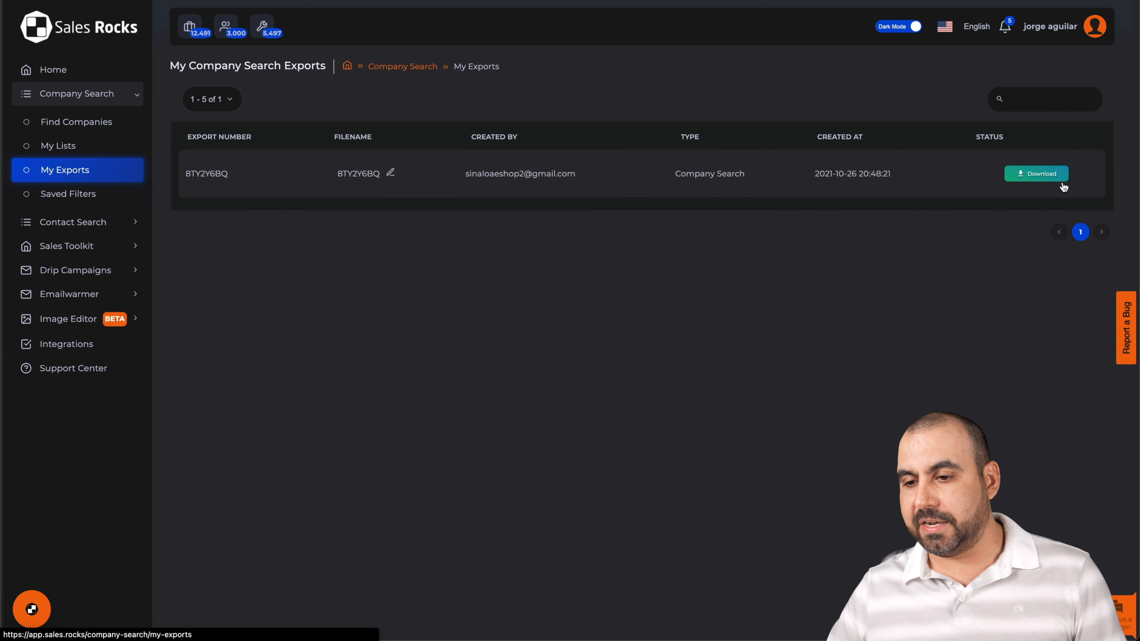
pyautogui.click(69, 195)
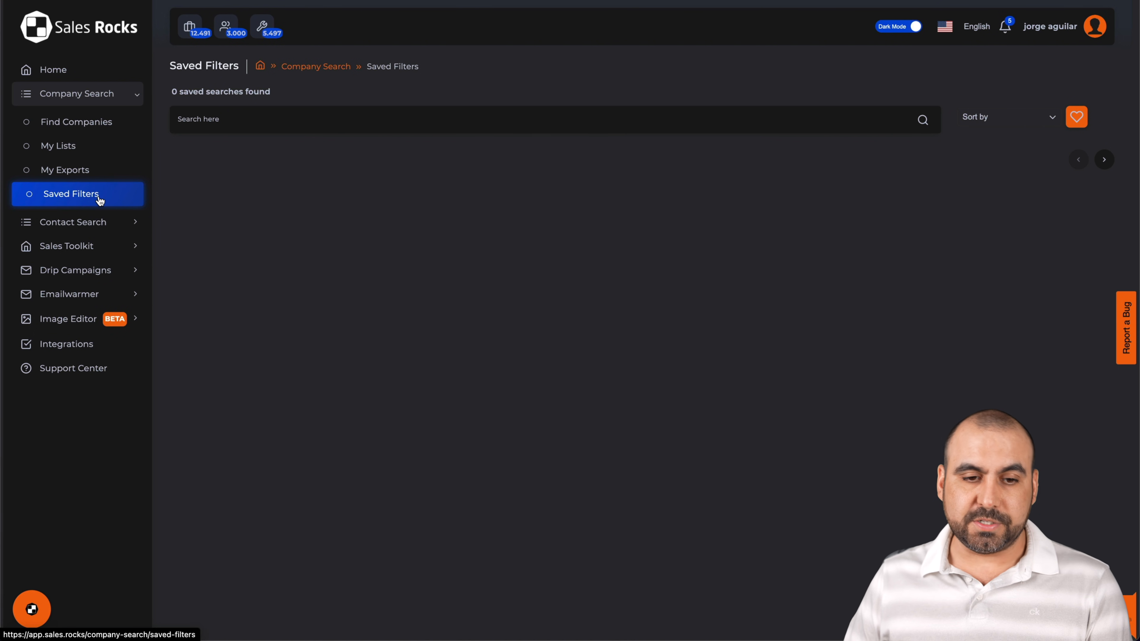
# Open the Find Contacts search and look over its default filters and contact results
pyautogui.click(112, 223)
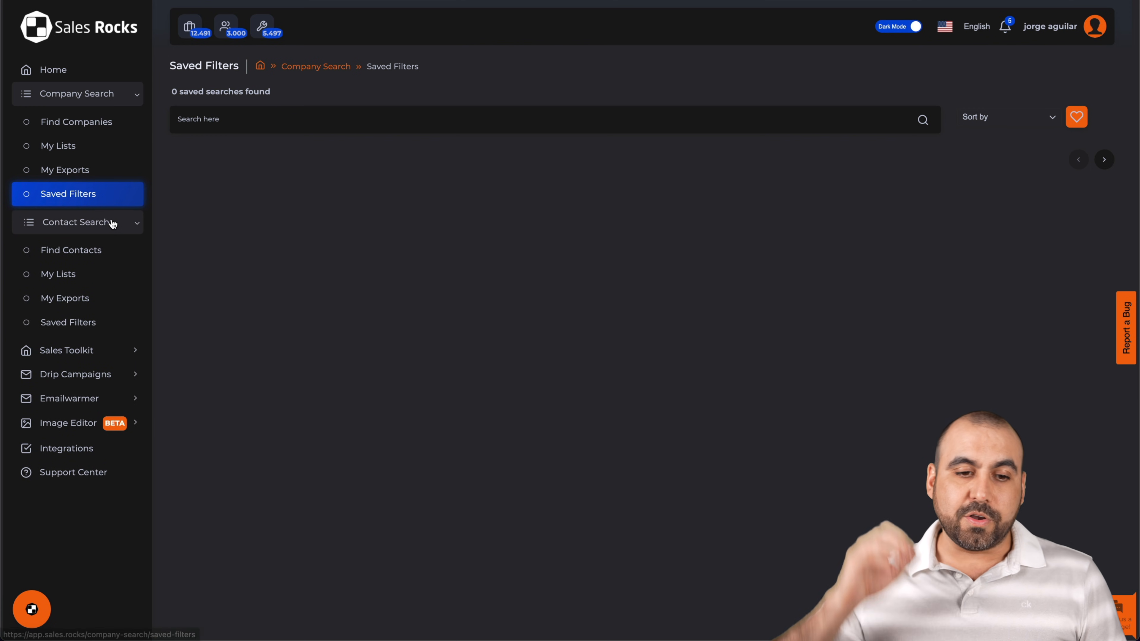
pyautogui.click(96, 249)
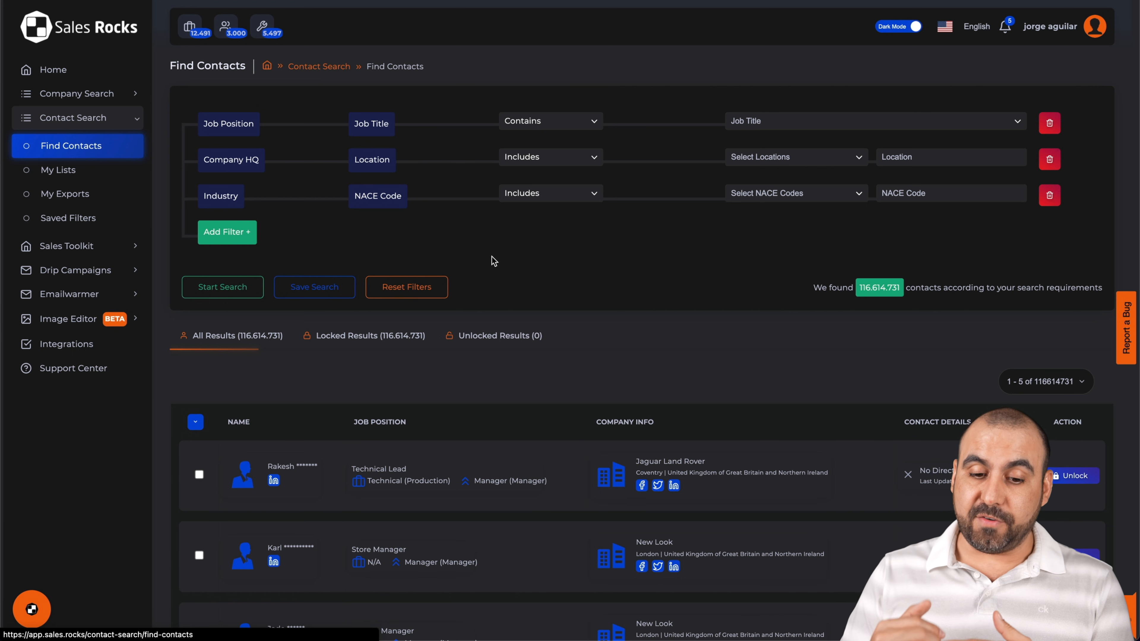
pyautogui.scroll(-3, 494, 260)
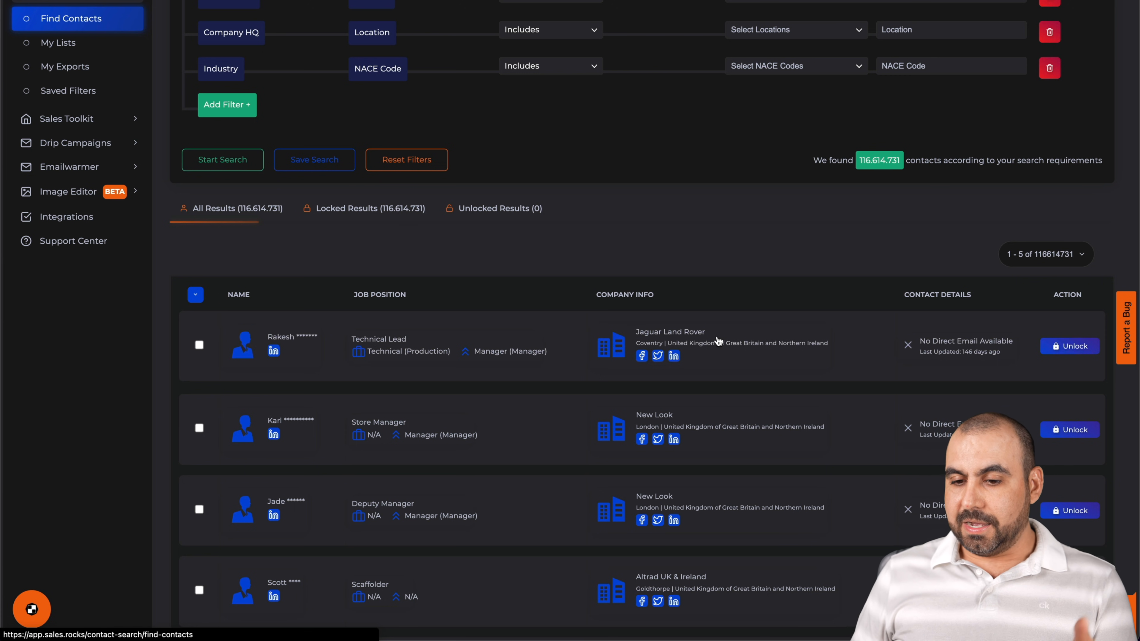
# Unlock the Technical Lead contact at Jaguar Land Rover, accepting the credit deduction, and open the contact's profile
pyautogui.click(1063, 345)
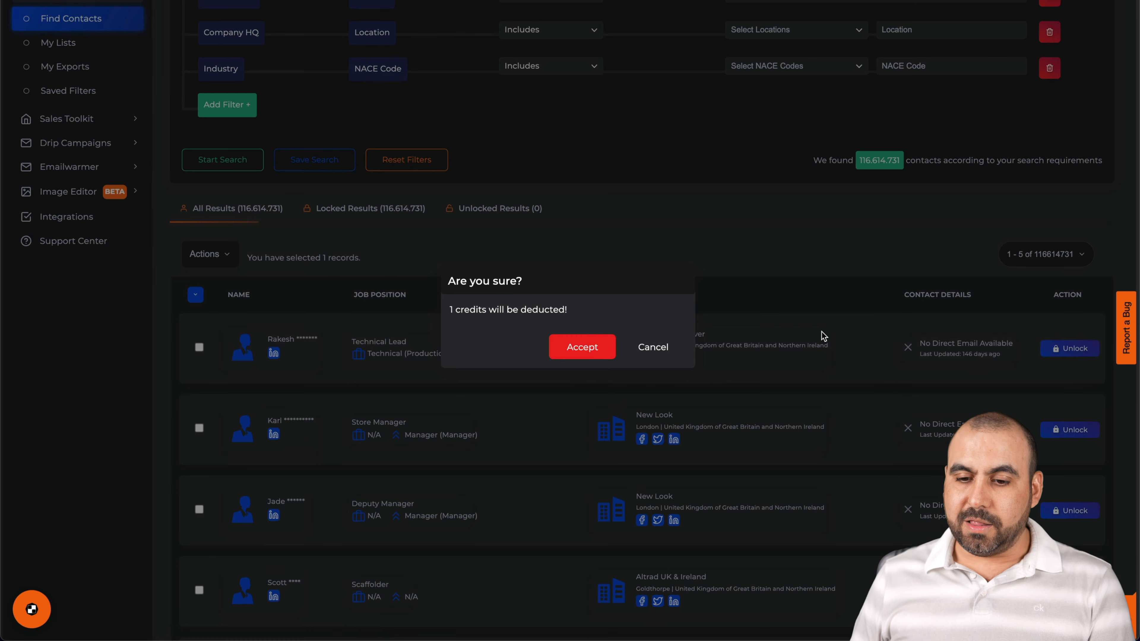
pyautogui.click(594, 345)
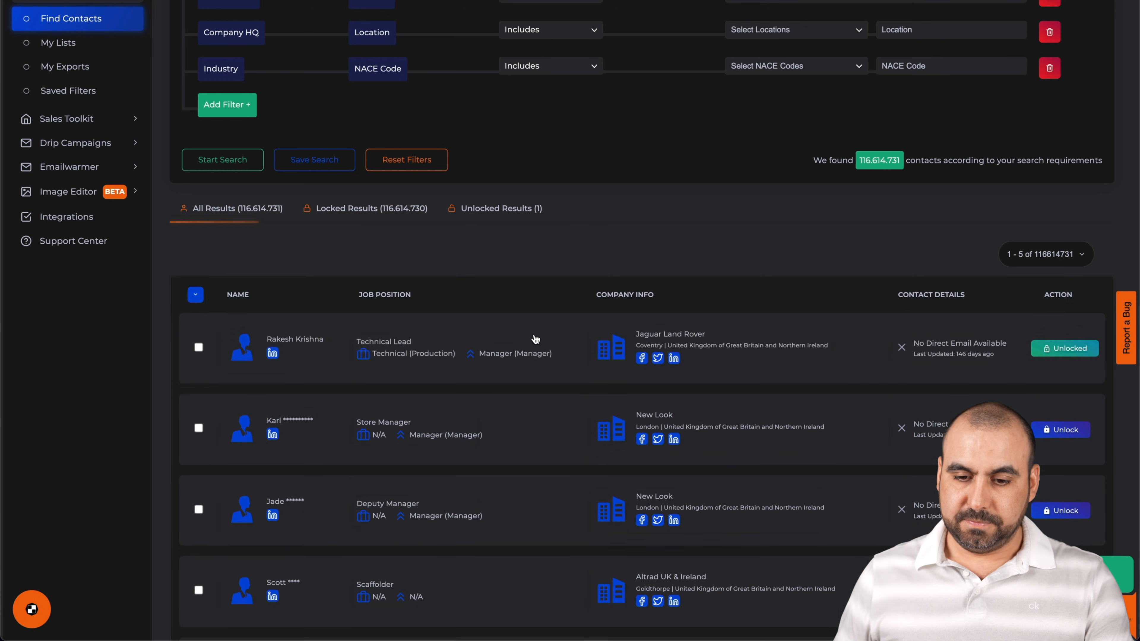
pyautogui.click(289, 342)
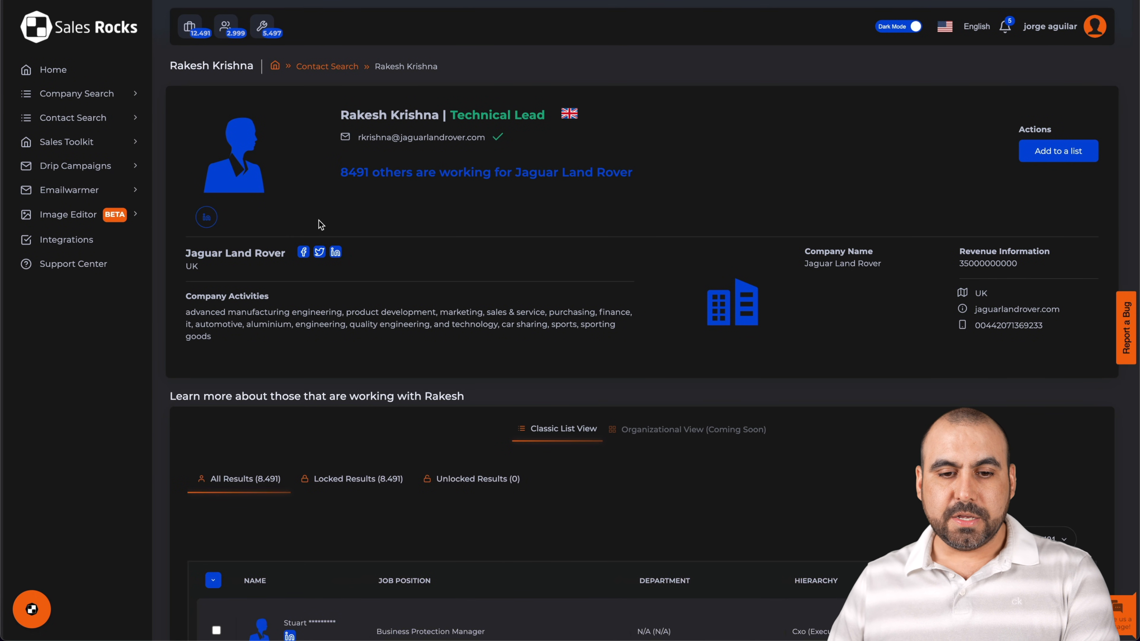
# Examine the contact's profile, including the company's Facebook link, company information, coworker list and the contact's e-mail address
pyautogui.click(308, 254)
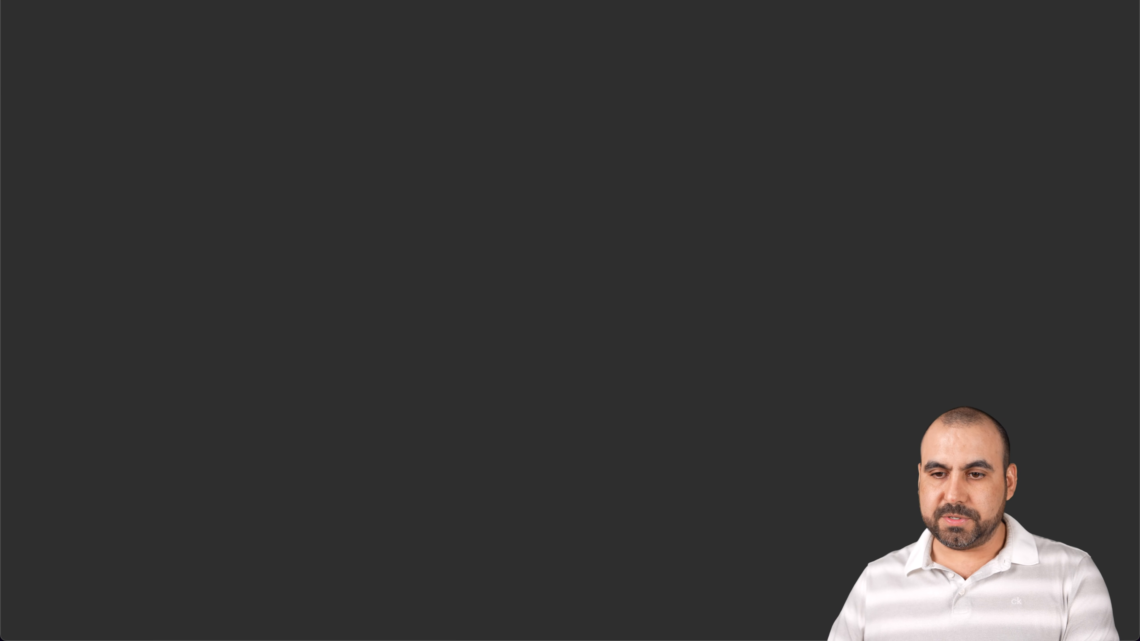
pyautogui.press('super+w')
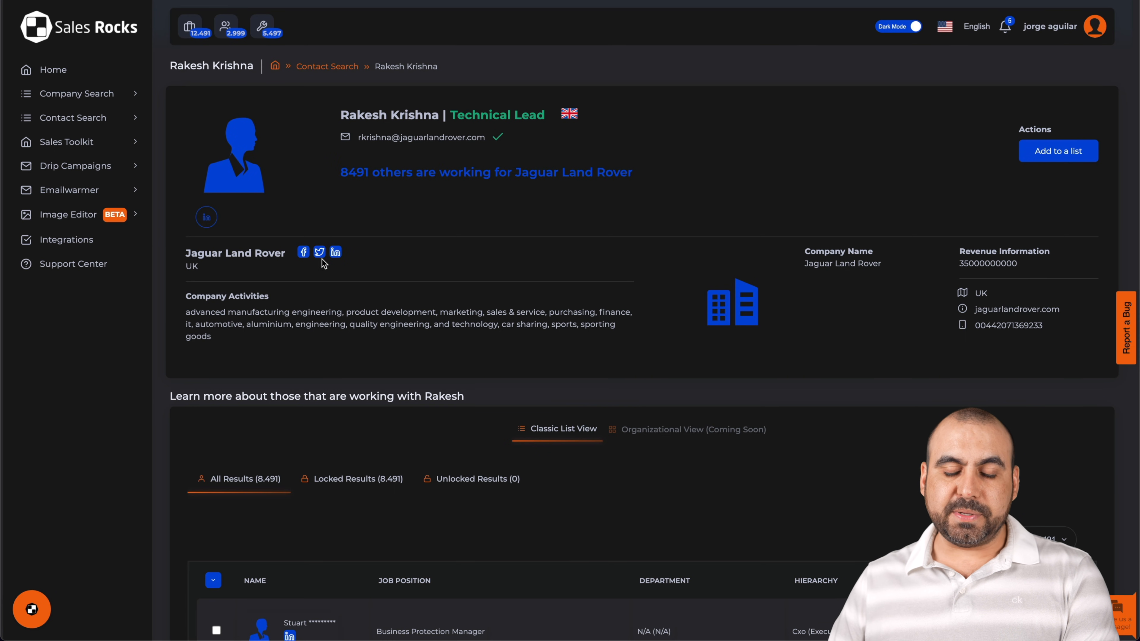
pyautogui.moveTo(806, 268); pyautogui.dragTo(1002, 264)
pyautogui.click(976, 264)
pyautogui.click(1002, 282)
pyautogui.doubleClick(980, 293)
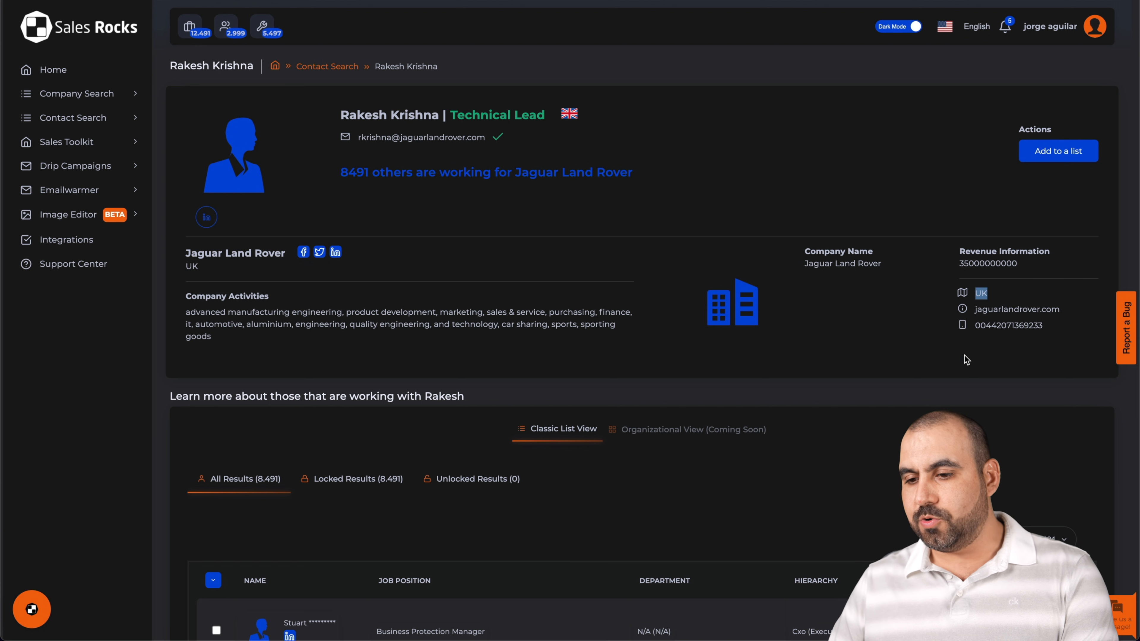
pyautogui.click(980, 313)
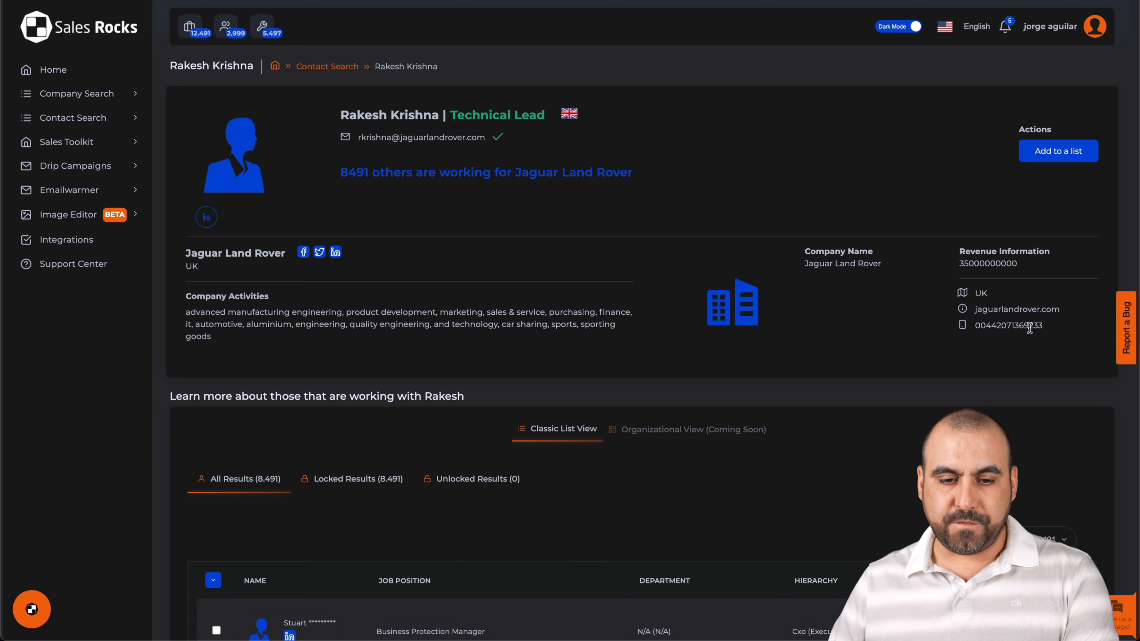
pyautogui.scroll(-5, 525, 451)
pyautogui.scroll(5, 521, 453)
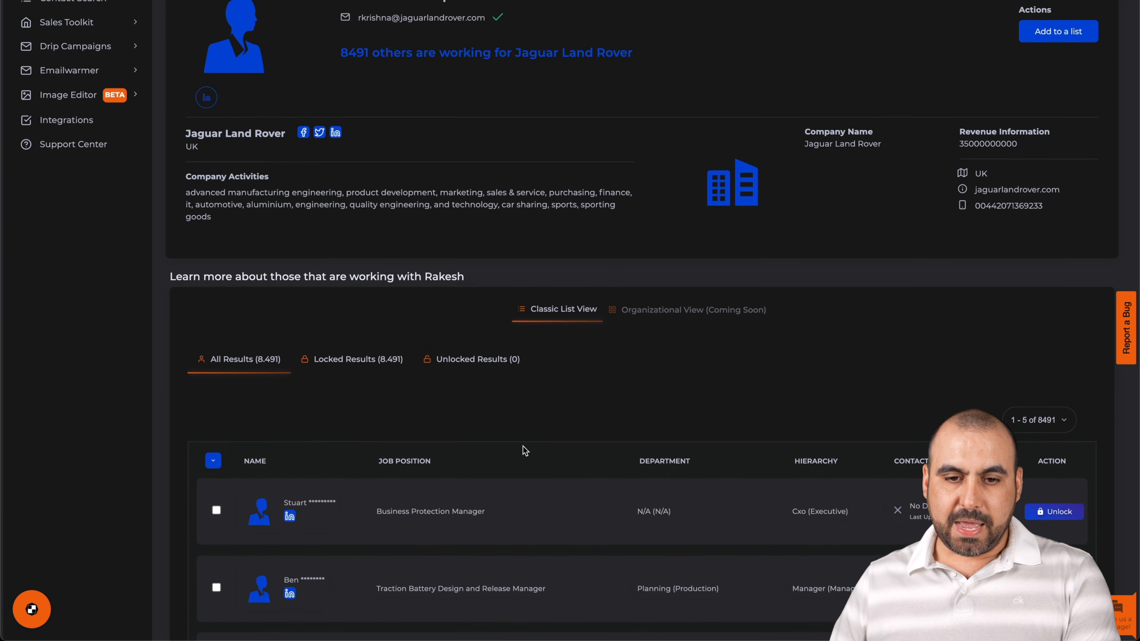
pyautogui.moveTo(364, 136); pyautogui.dragTo(471, 136)
pyautogui.click(495, 136)
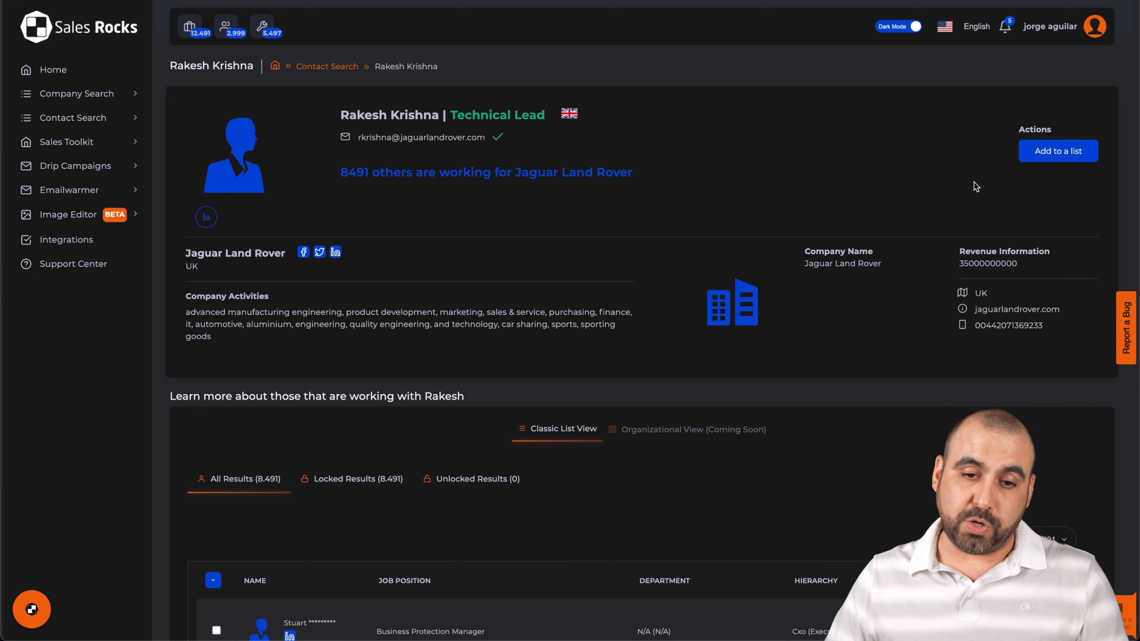
# Open the Find Contacts search and look over the contact-level and company-level filters that can be added
pyautogui.click(121, 119)
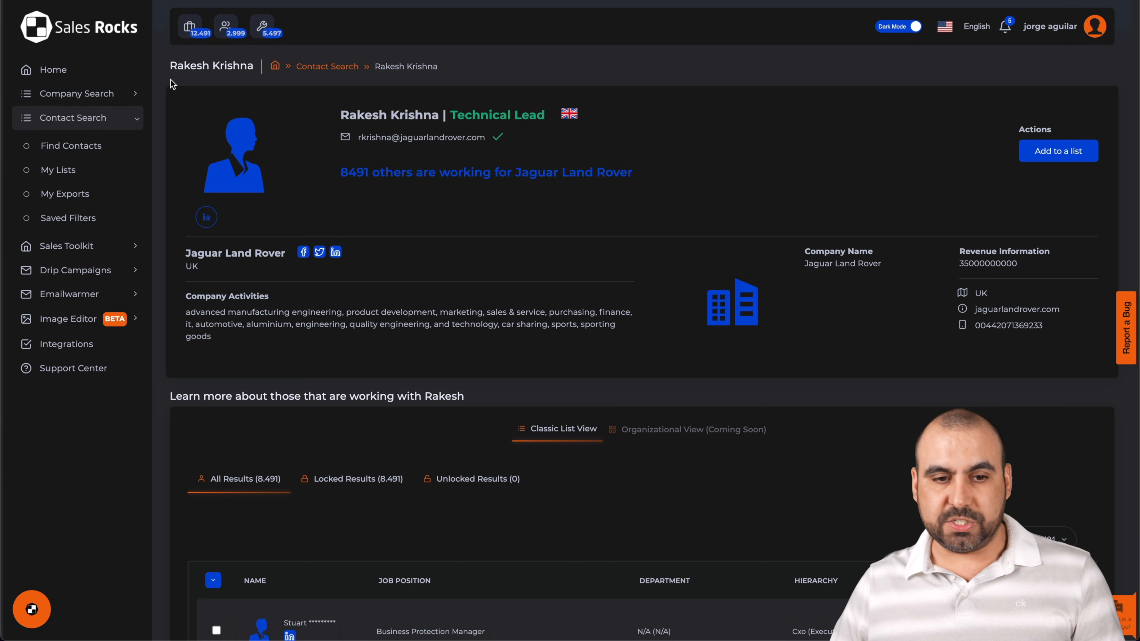
pyautogui.click(93, 145)
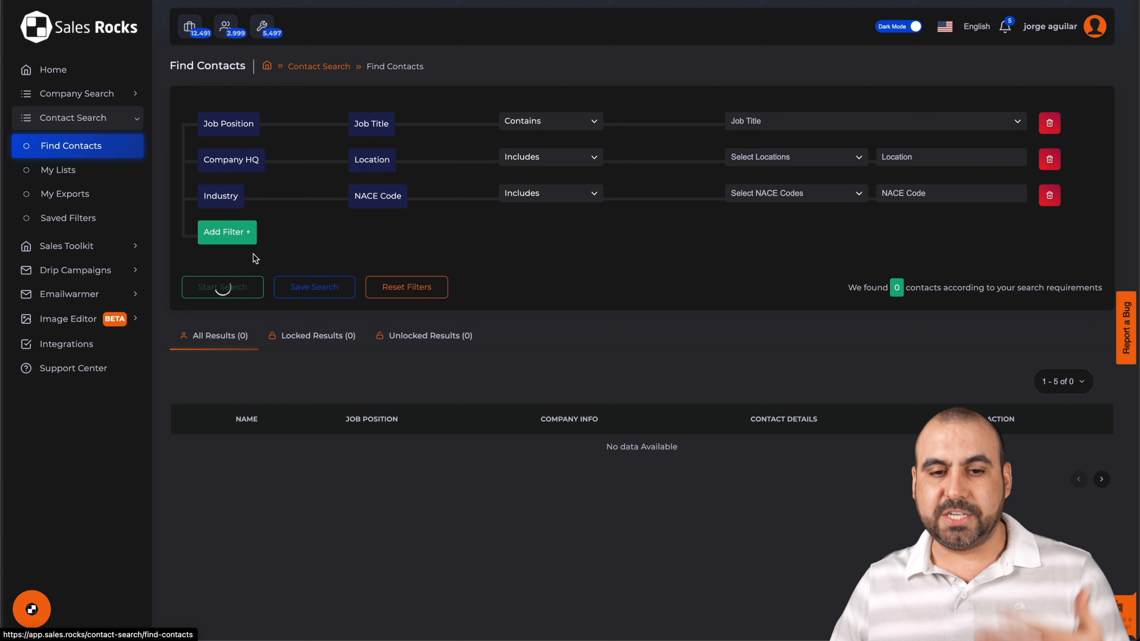
pyautogui.click(237, 235)
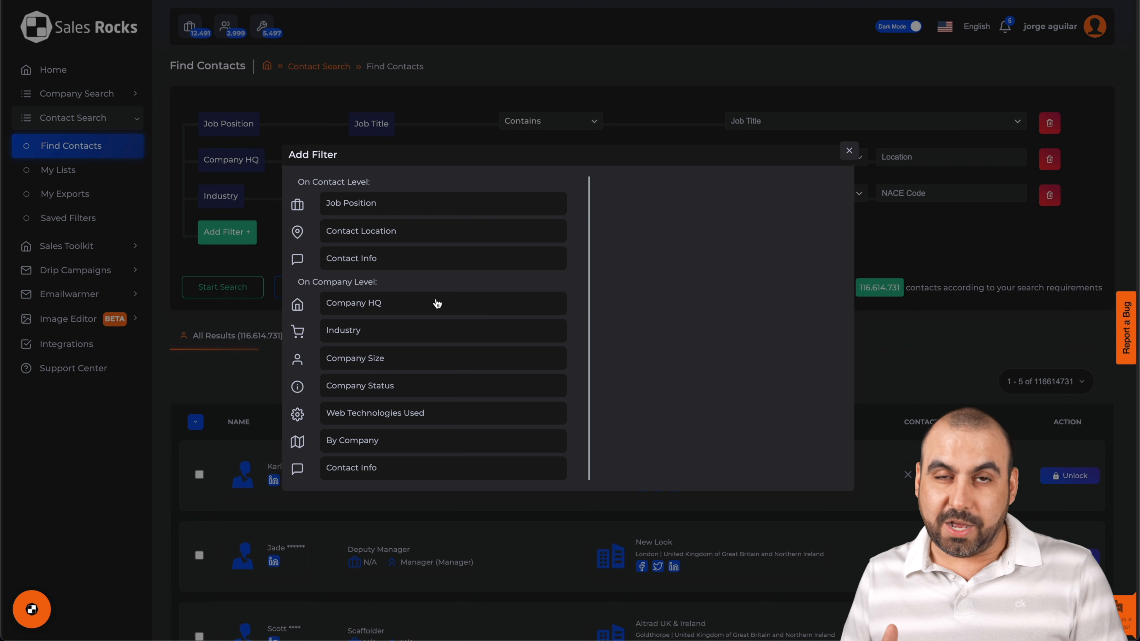
pyautogui.click(249, 358)
# Open the Email Verifier in the Sales Toolkit and paste in the e-mail address for individual verification
pyautogui.click(84, 248)
pyautogui.scroll(-2, 121, 250)
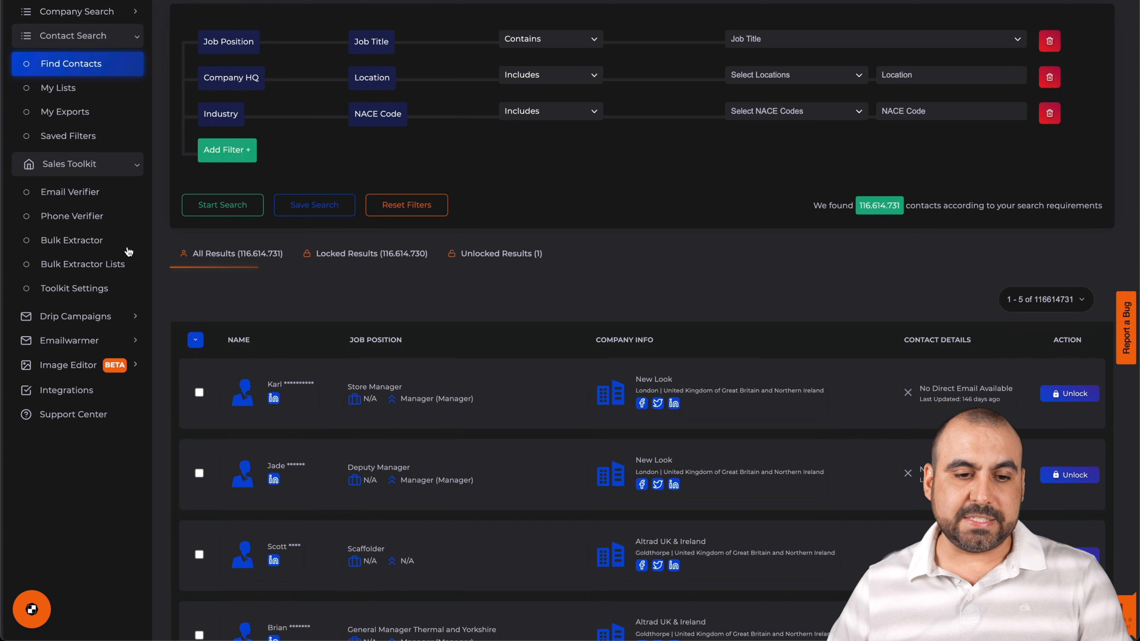
pyautogui.click(91, 189)
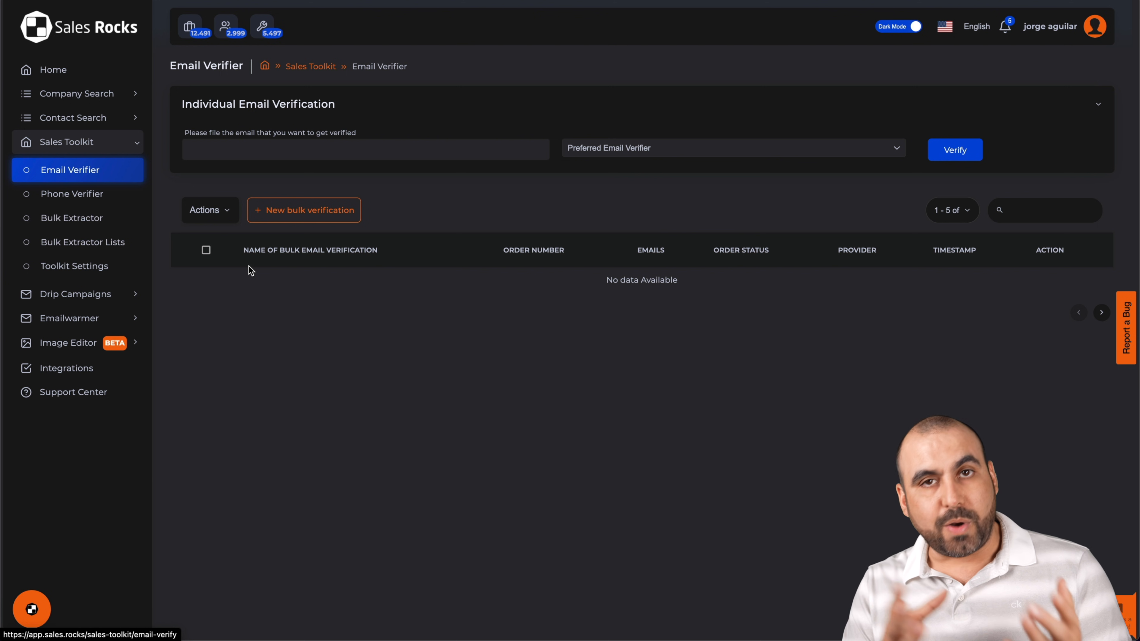
pyautogui.click(294, 156)
pyautogui.hotkey('ctrl', 'v')
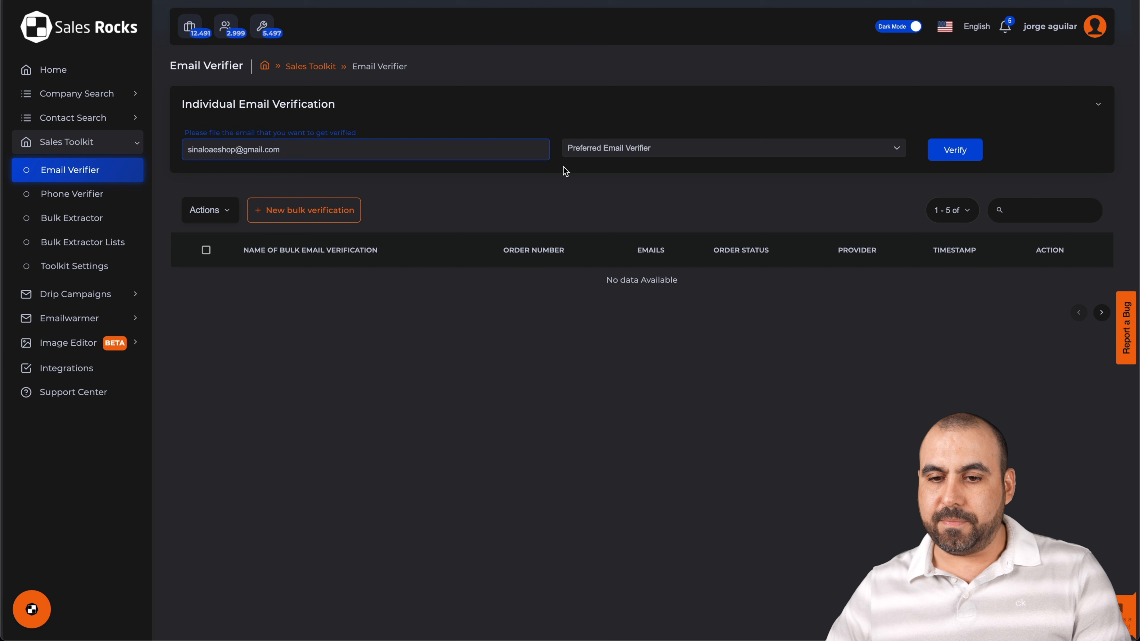
# Verify the address with Sales.Rocks (Standard), accepting the credit deduction, and review the verification details
pyautogui.click(676, 150)
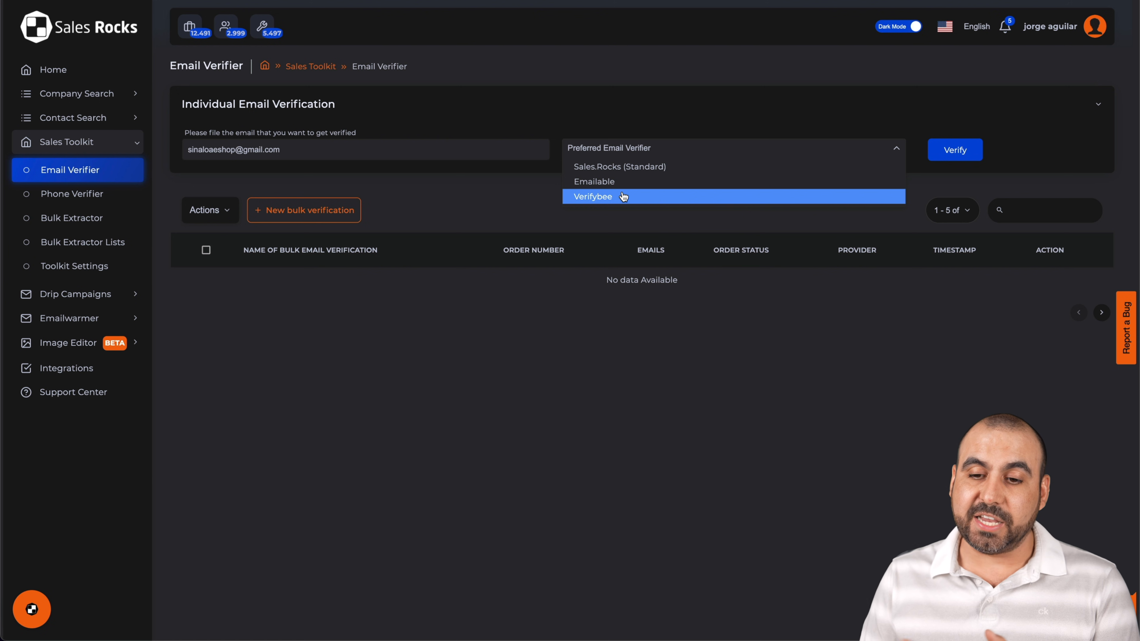
pyautogui.click(652, 169)
pyautogui.click(943, 148)
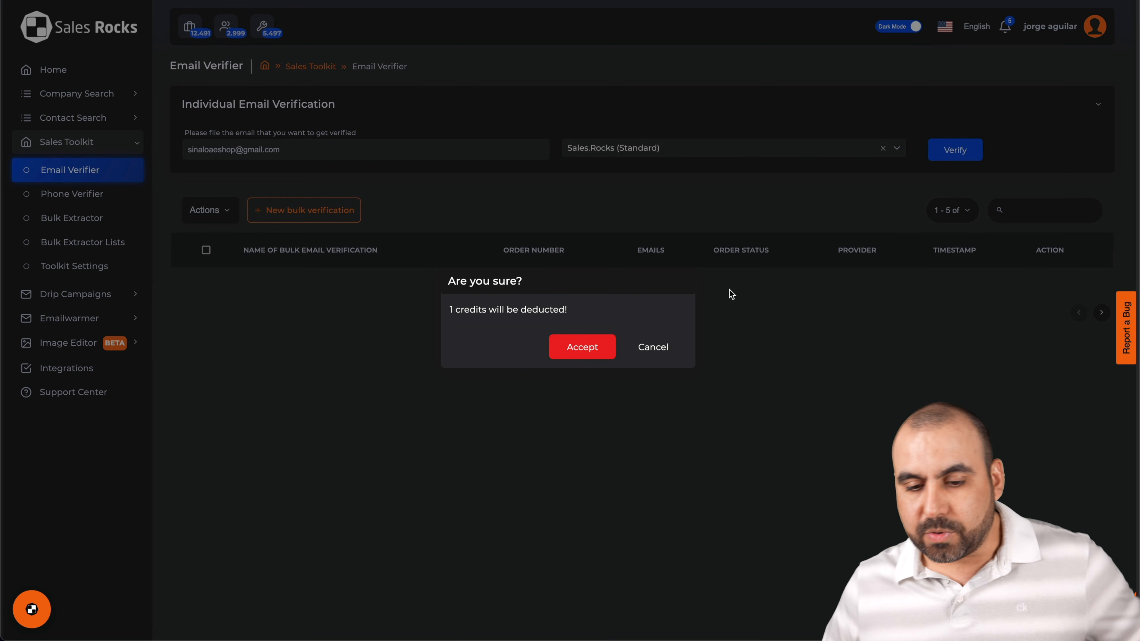
pyautogui.click(596, 347)
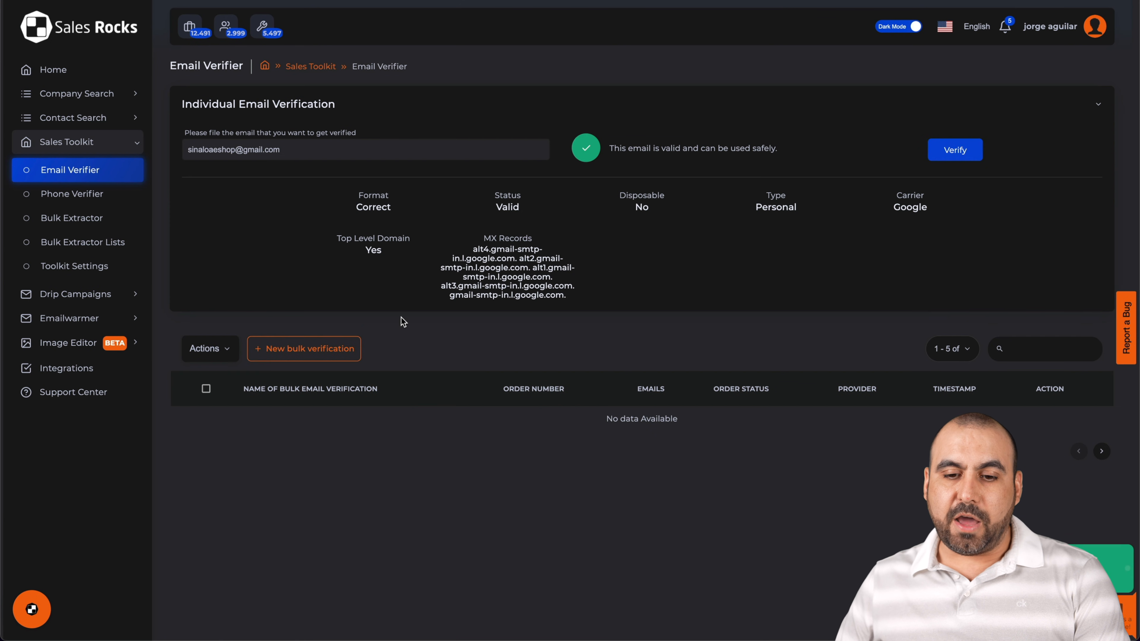
pyautogui.moveTo(352, 207); pyautogui.dragTo(755, 277)
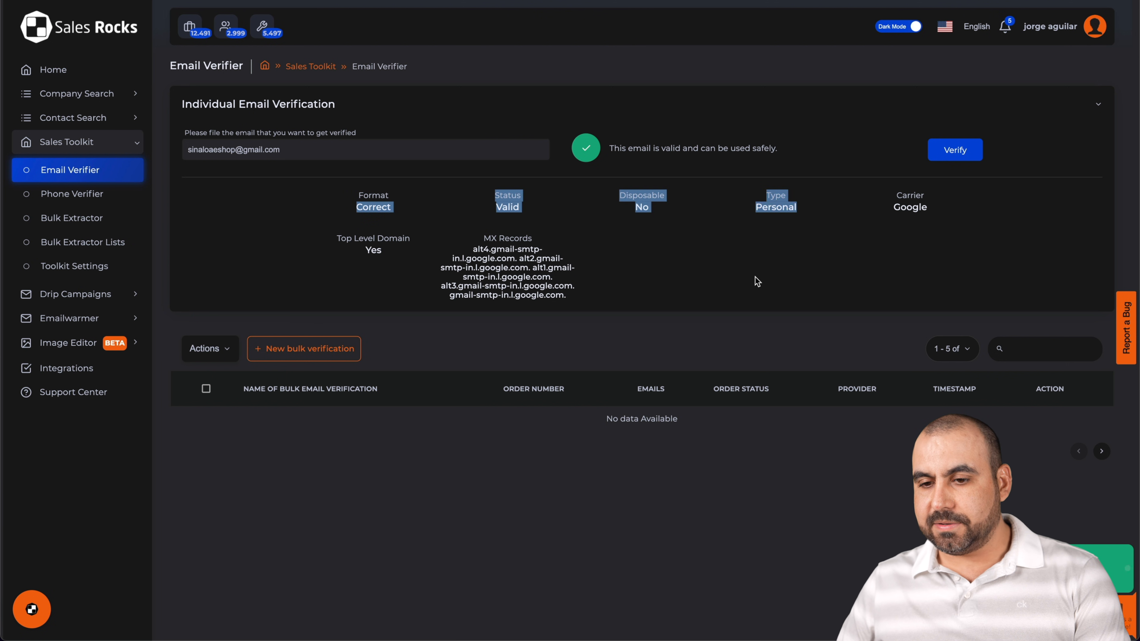
pyautogui.click(755, 277)
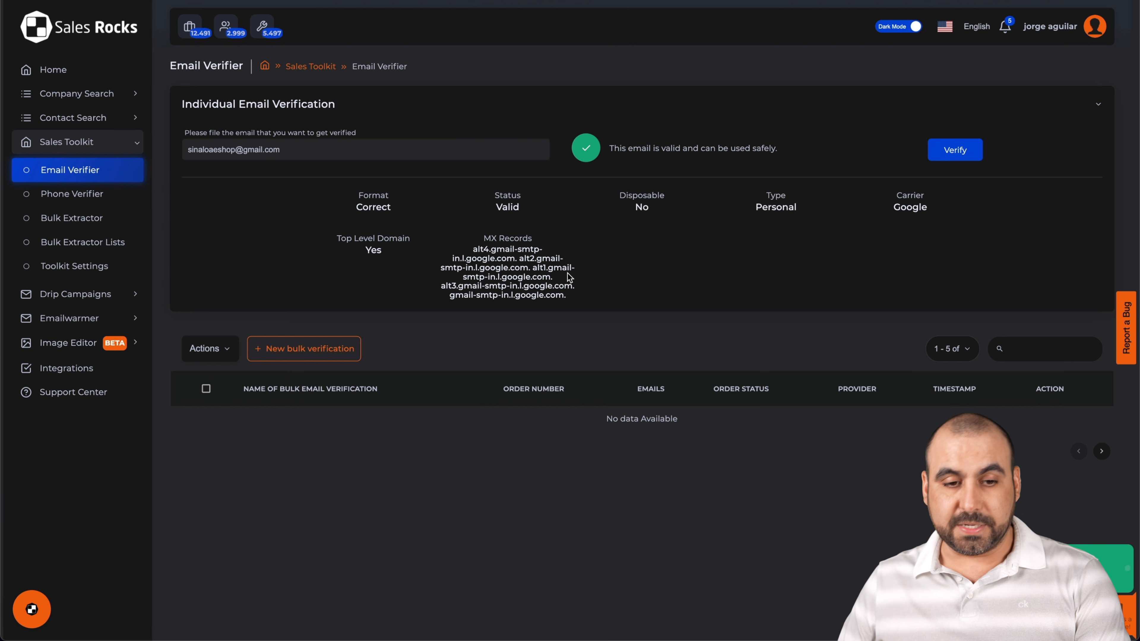
# Start a bulk phone verification named "testt" and look at its textbox, CSV and Google Sheets URL number sources
pyautogui.click(93, 197)
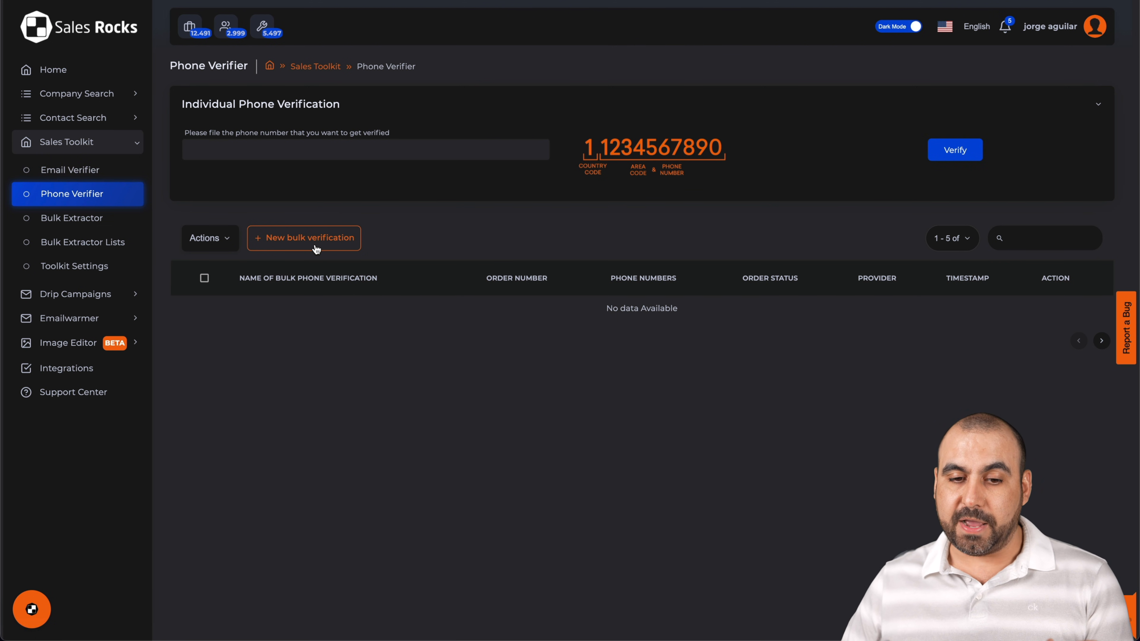
pyautogui.click(284, 240)
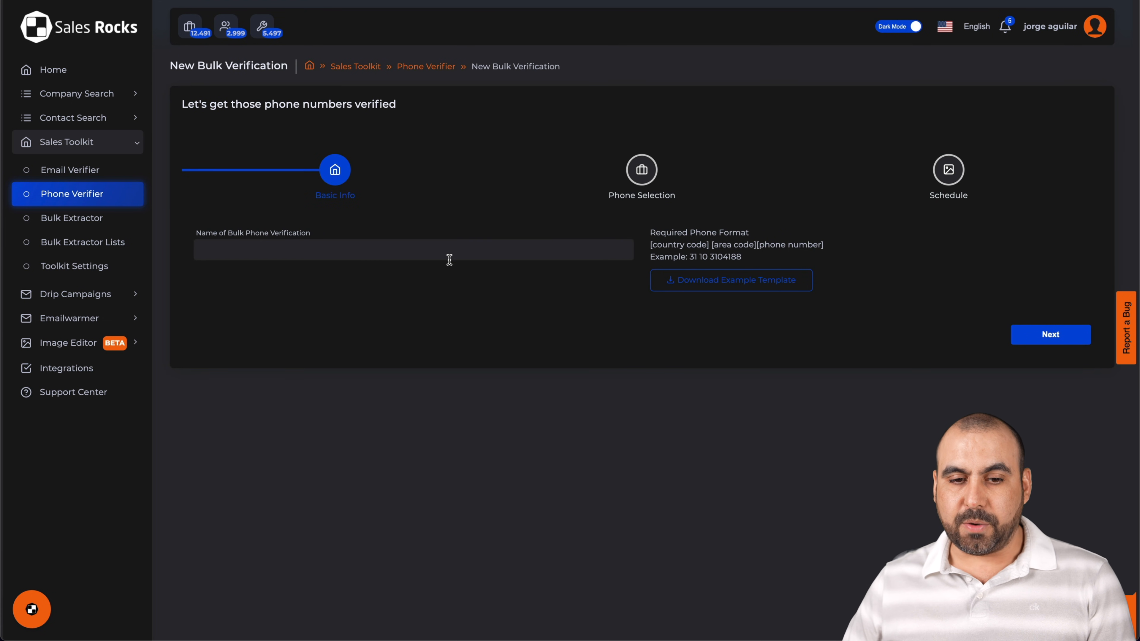
pyautogui.click(439, 252)
pyautogui.write('testt')
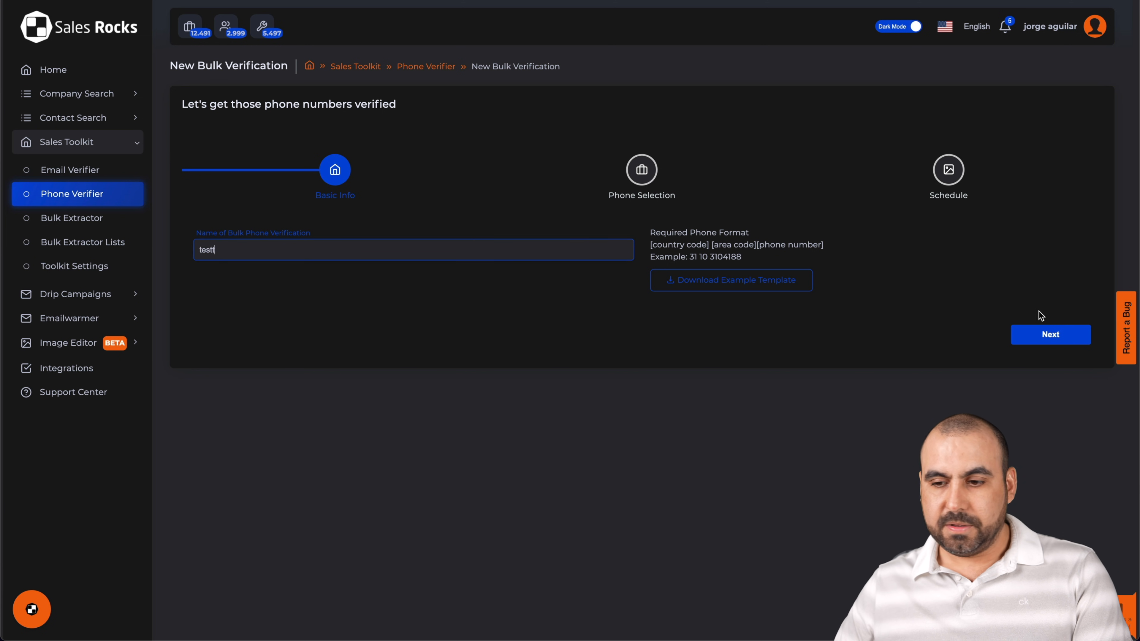
pyautogui.click(1056, 335)
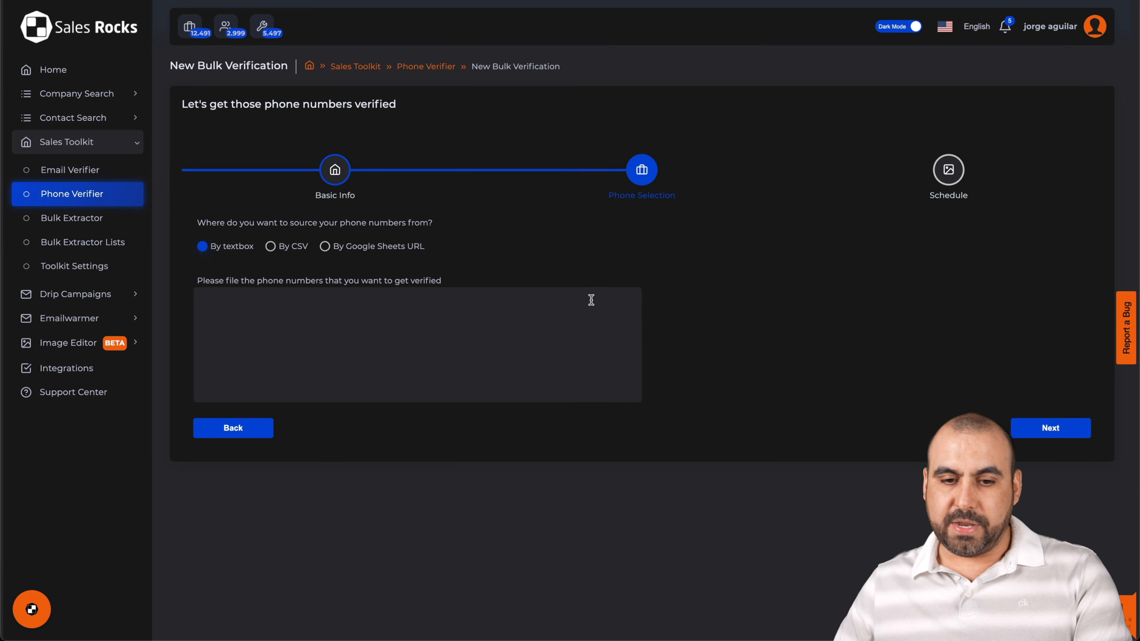
pyautogui.click(252, 315)
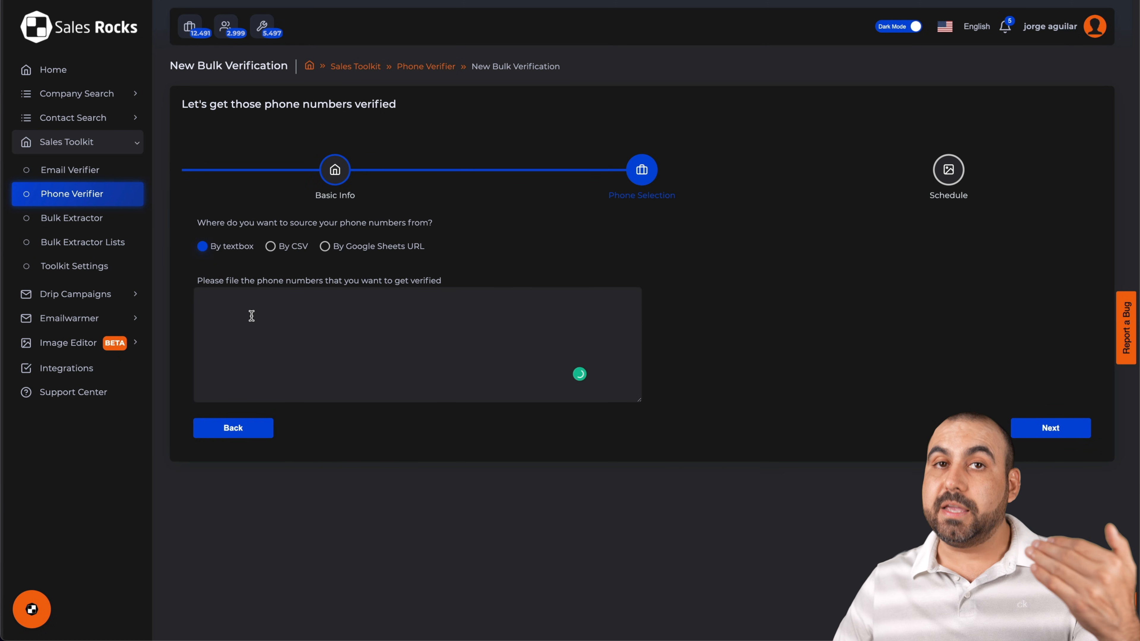
pyautogui.click(278, 247)
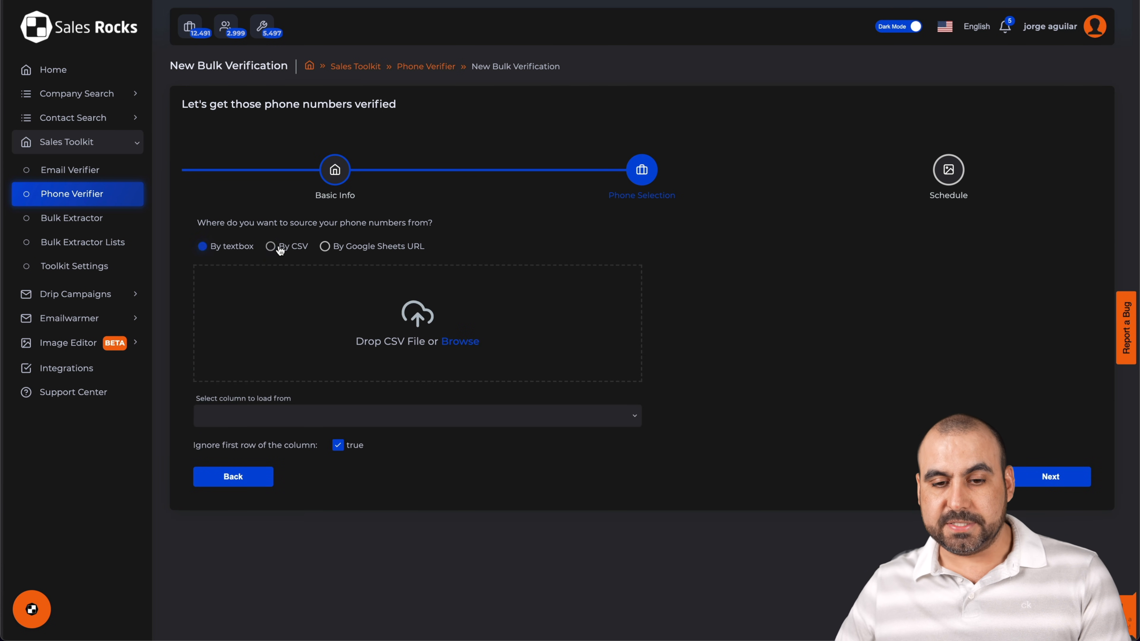
pyautogui.click(373, 249)
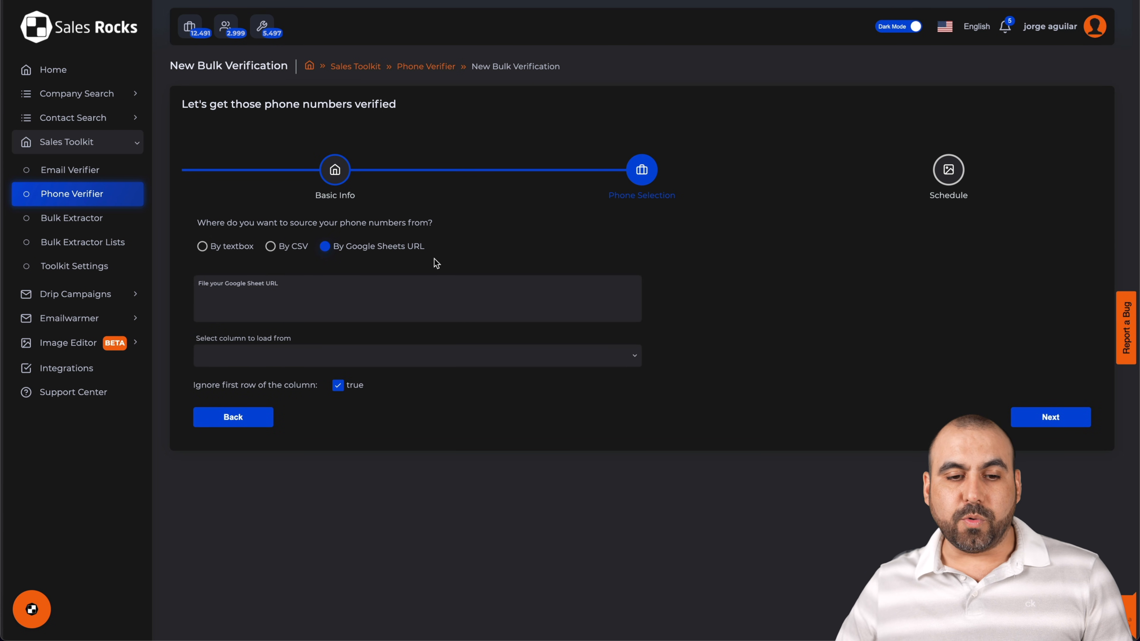
# Open the Bulk Extractor and look over the available extraction types for company and contact profiles
pyautogui.click(90, 224)
pyautogui.scroll(-3, 421, 359)
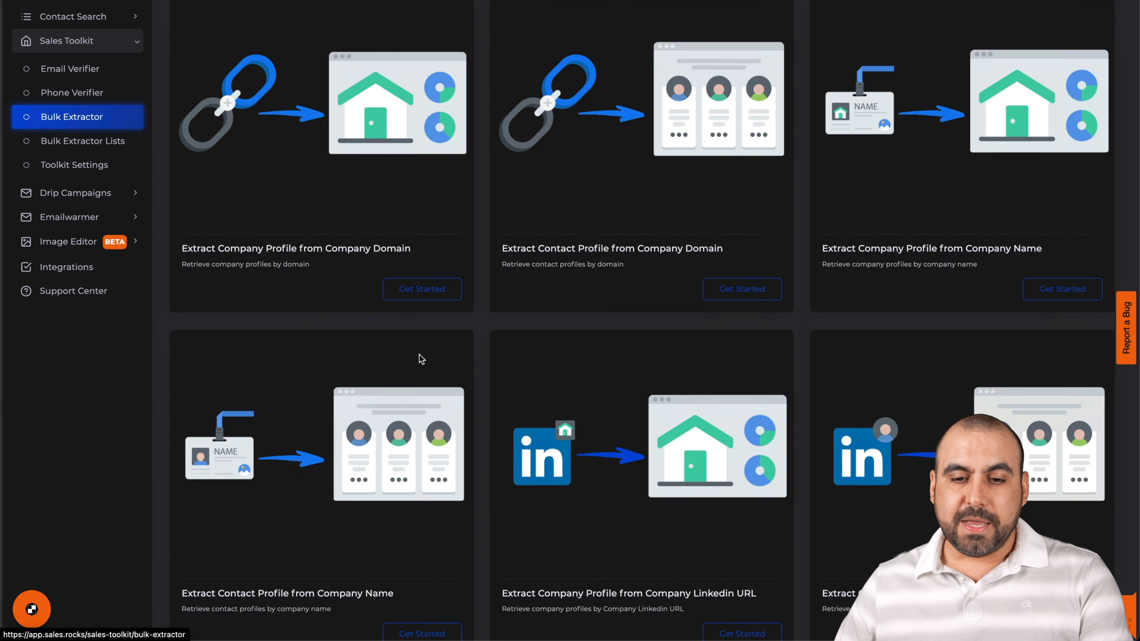
pyautogui.scroll(2, 421, 359)
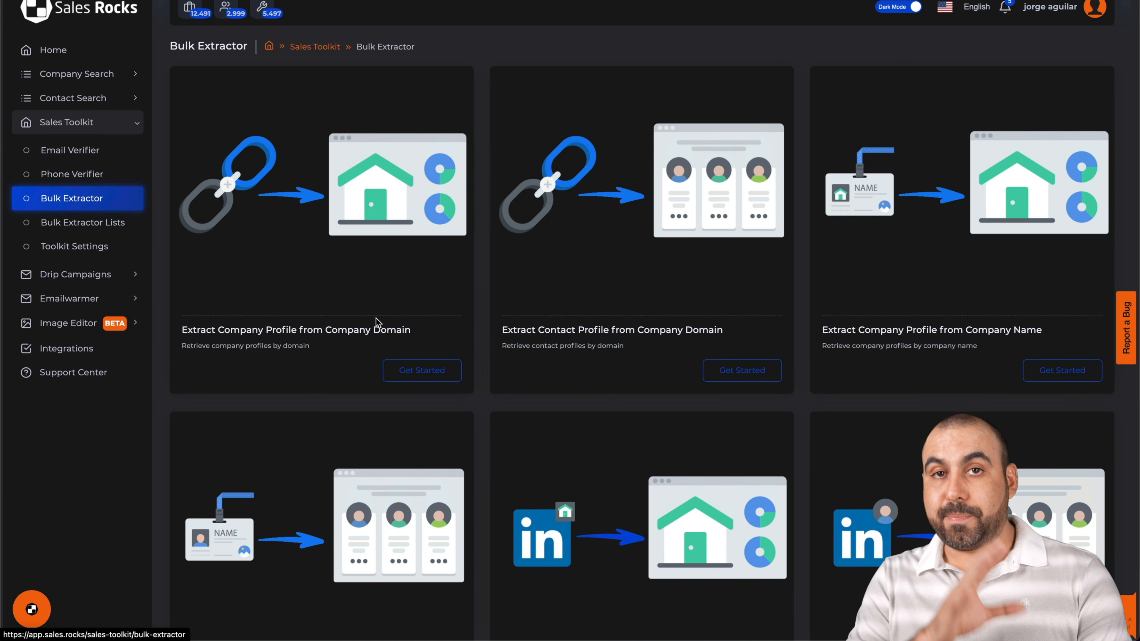
pyautogui.moveTo(185, 328); pyautogui.dragTo(353, 330)
pyautogui.click(393, 332)
pyautogui.doubleClick(393, 331)
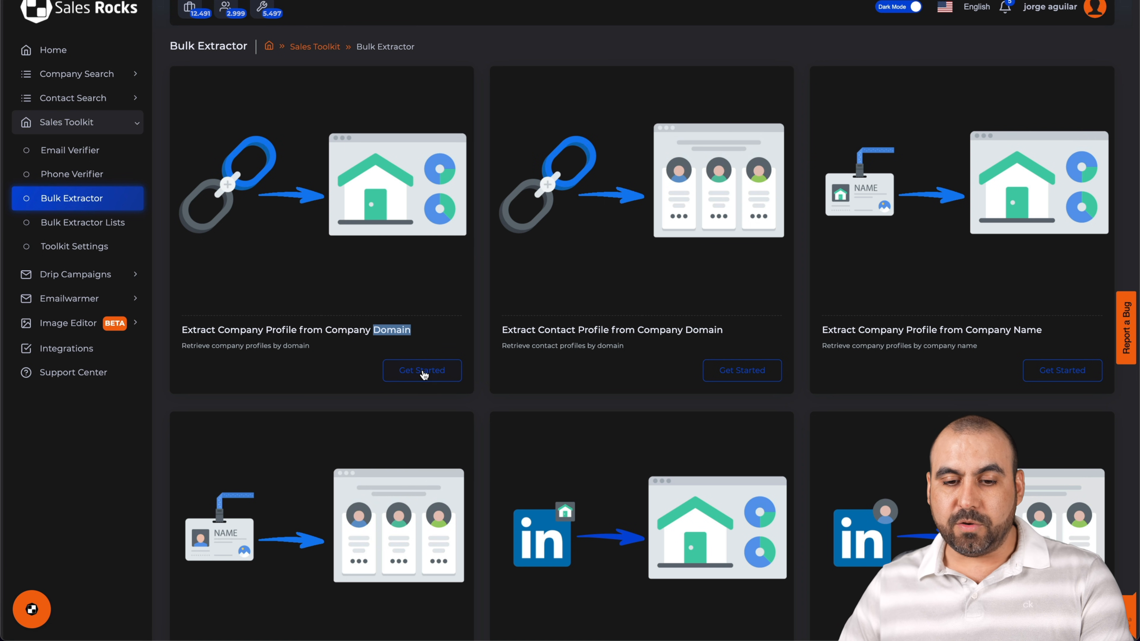
pyautogui.click(587, 359)
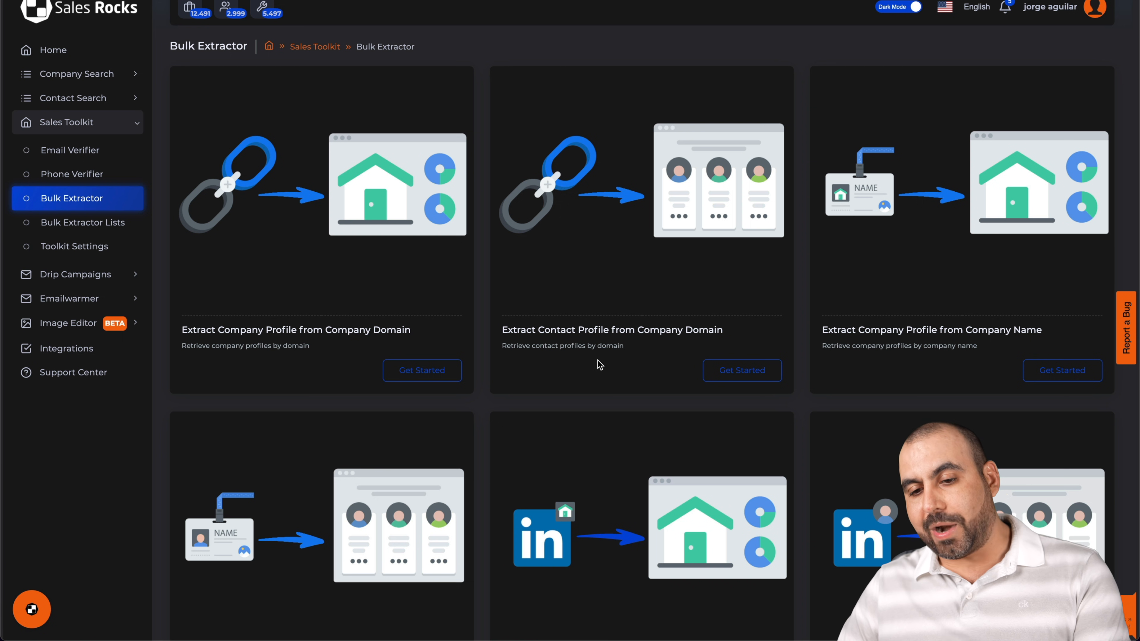
# Start a contact profile extraction from company domains named "test" and look at its domain source options
pyautogui.click(738, 376)
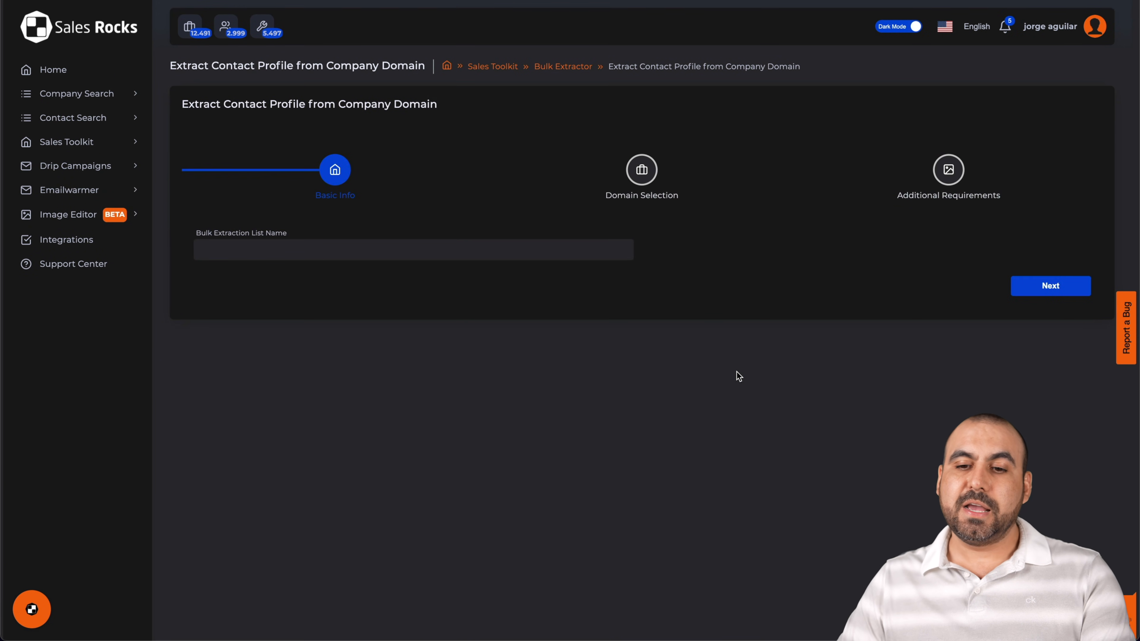
pyautogui.click(328, 252)
pyautogui.write('test')
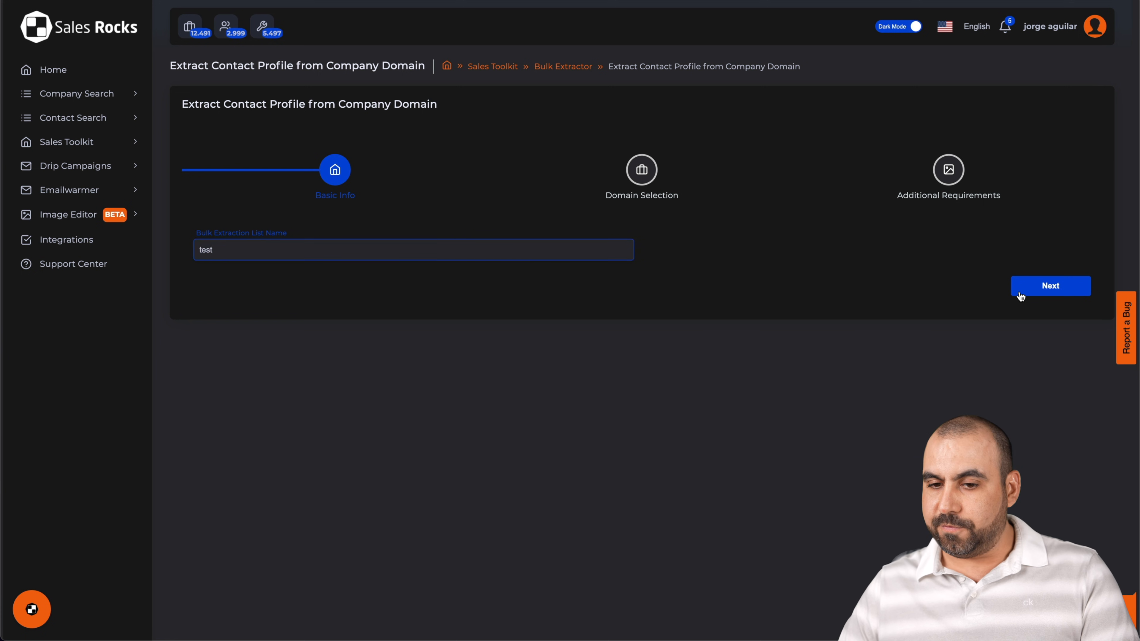
pyautogui.click(1030, 291)
pyautogui.click(250, 318)
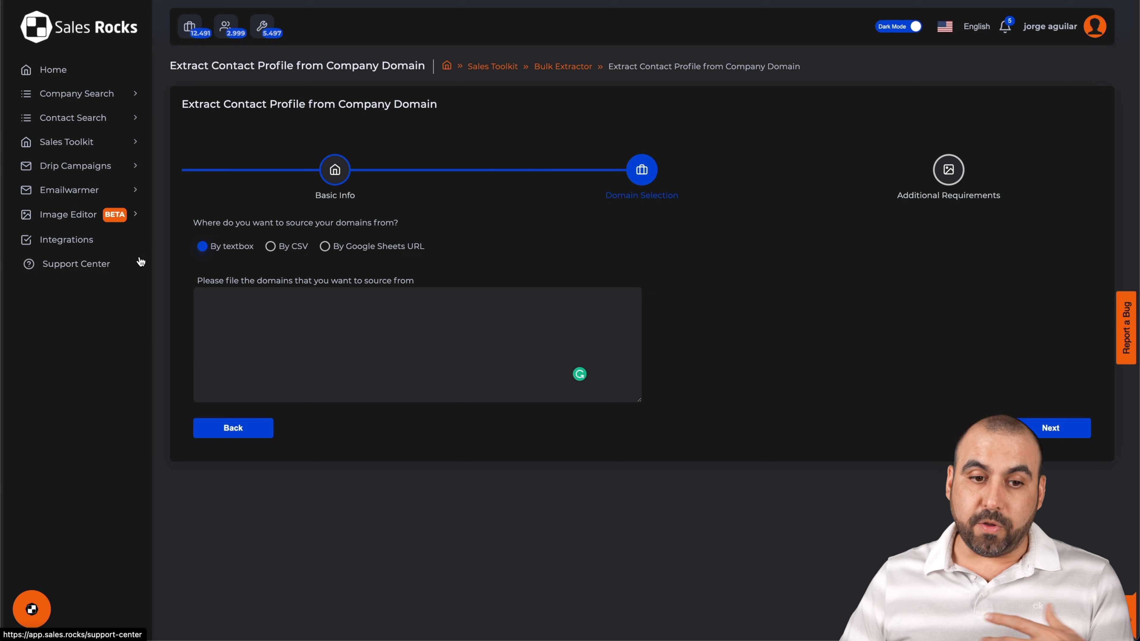
# Look over the Bulk Extractor Lists and the e-mail verifier providers in the Toolkit Settings
pyautogui.click(88, 142)
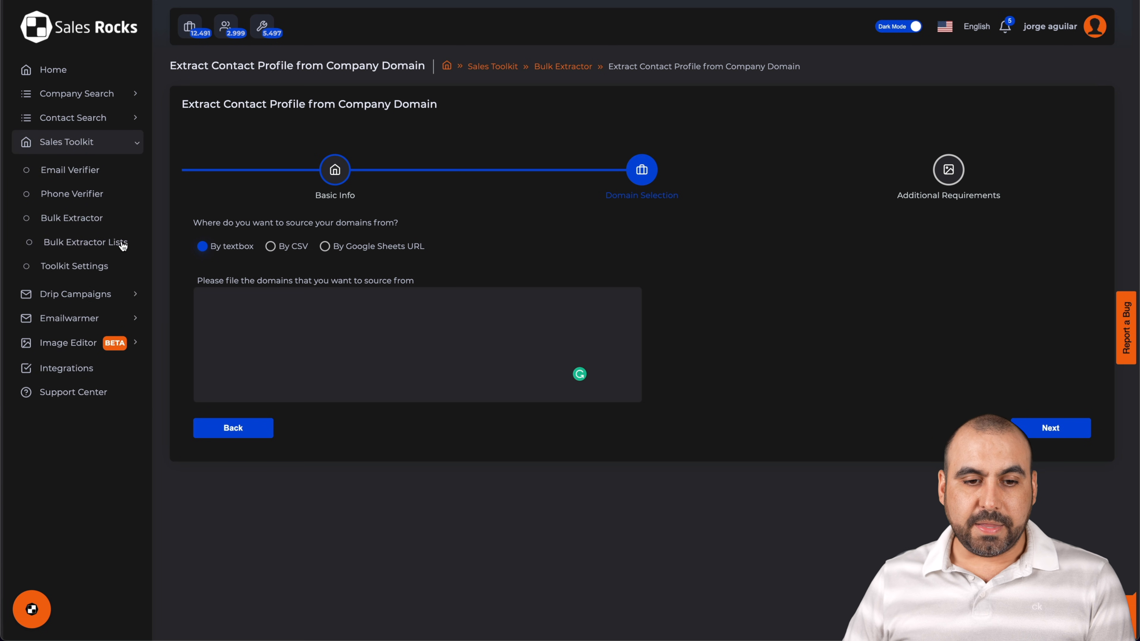
pyautogui.click(103, 248)
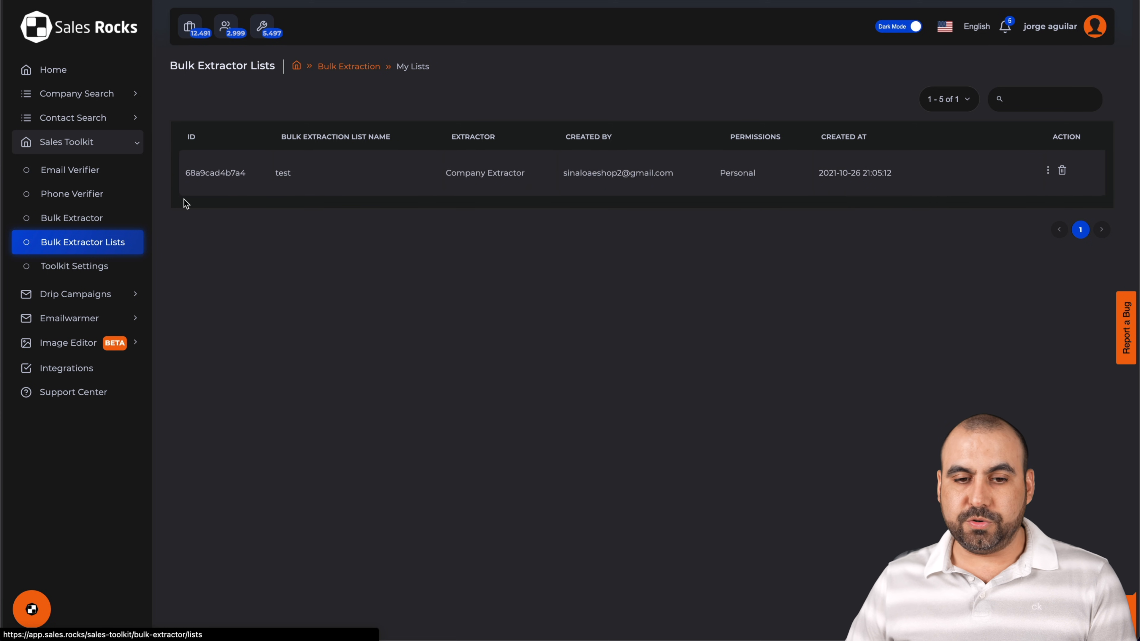
pyautogui.click(92, 266)
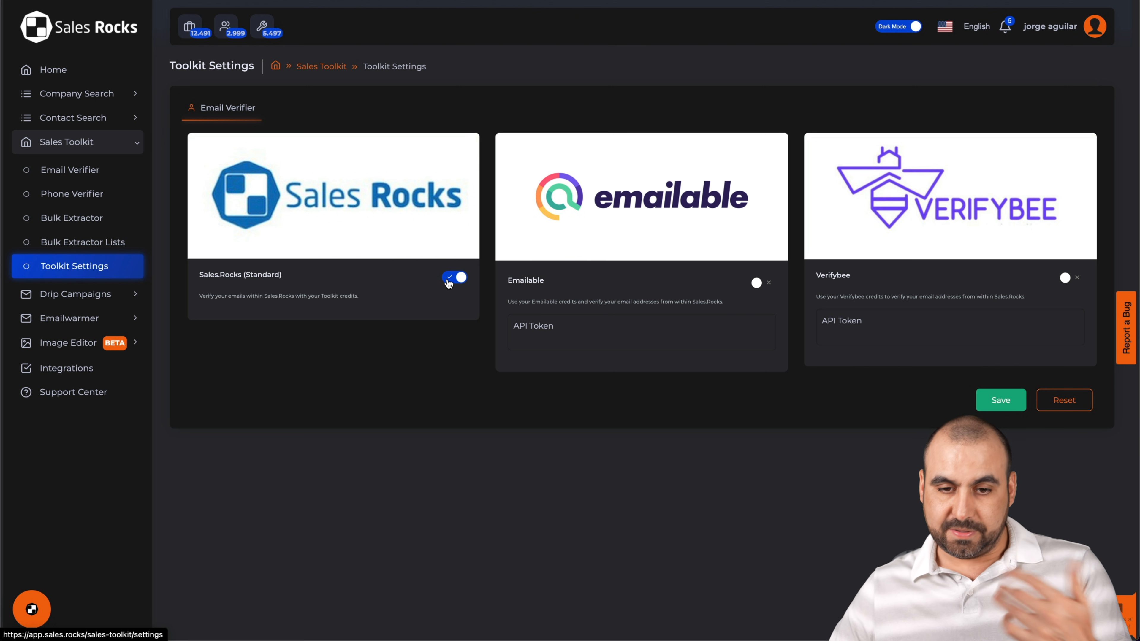
# Start a new drip campaign from scratch and name it "testt"
pyautogui.click(97, 294)
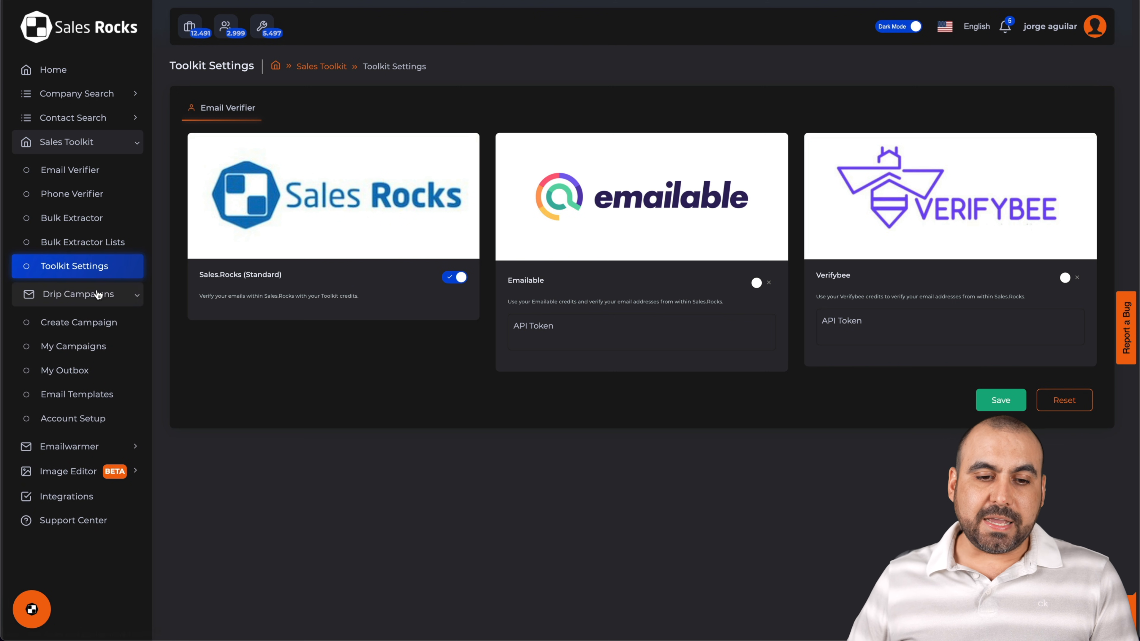
pyautogui.click(103, 323)
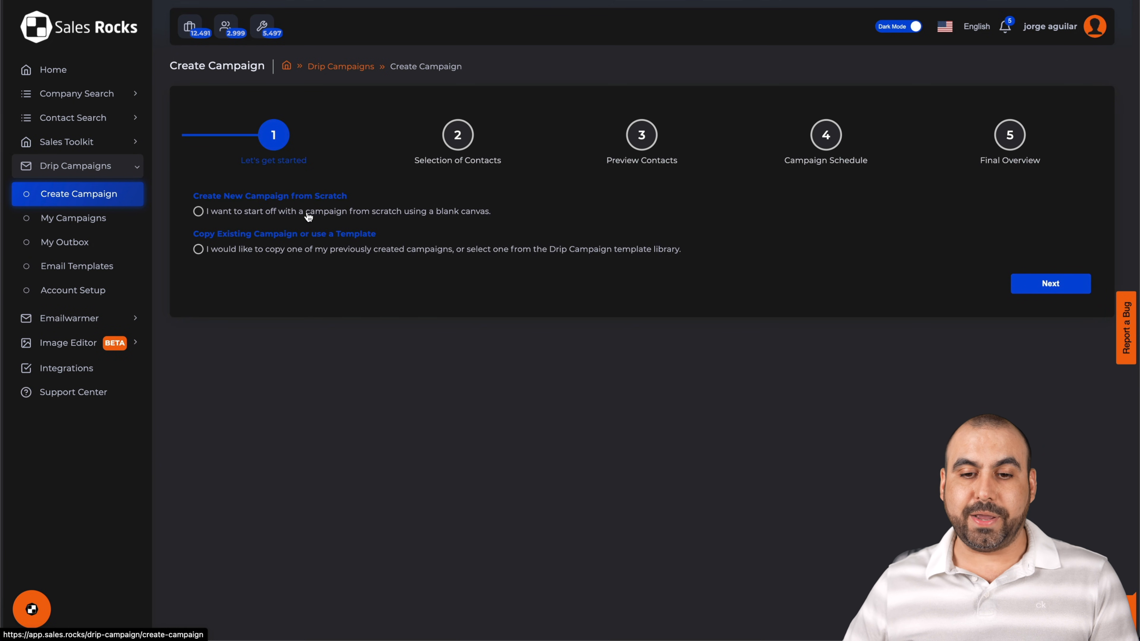
pyautogui.click(362, 217)
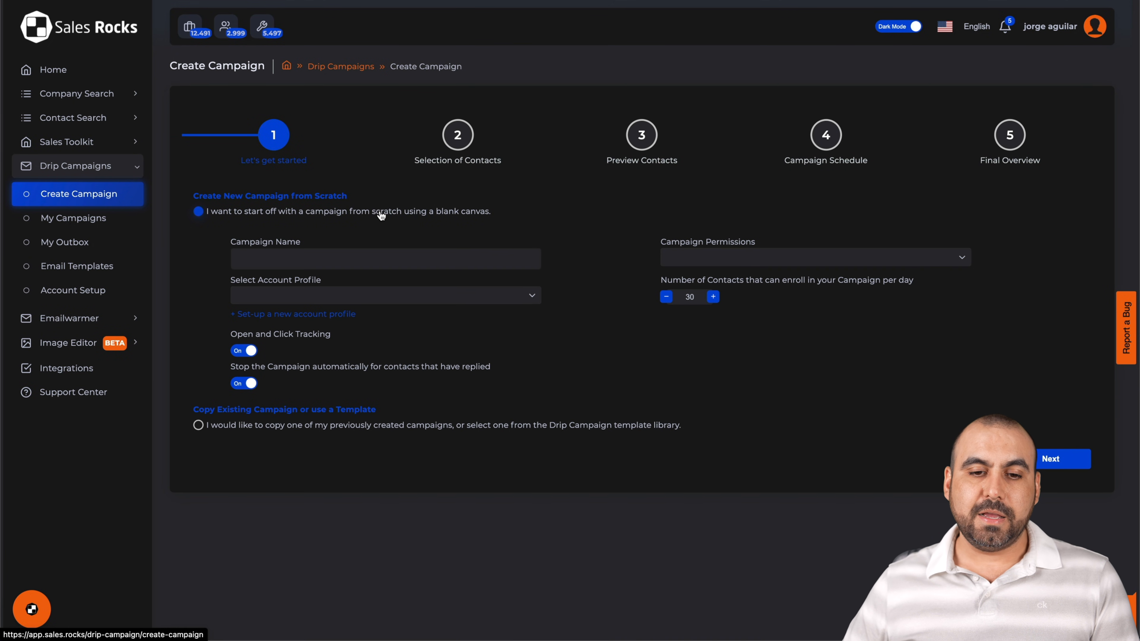
pyautogui.click(337, 250)
pyautogui.write('testt')
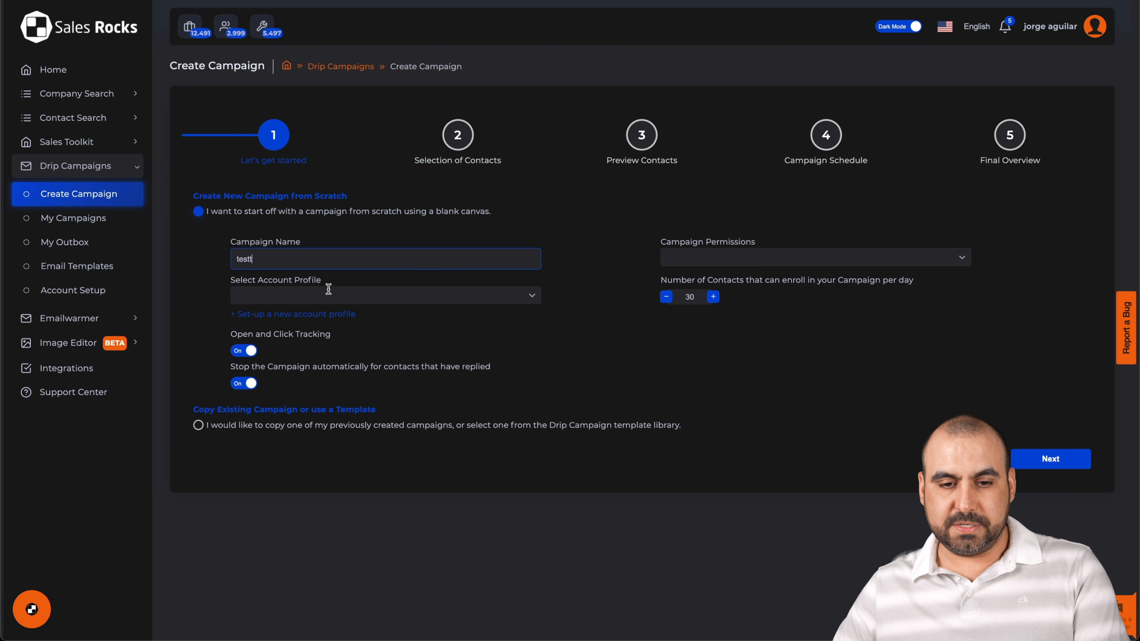
# Select the info mailbox as the campaign's account profile and set its permissions to Visible to All Company Users
pyautogui.click(318, 294)
pyautogui.click(320, 313)
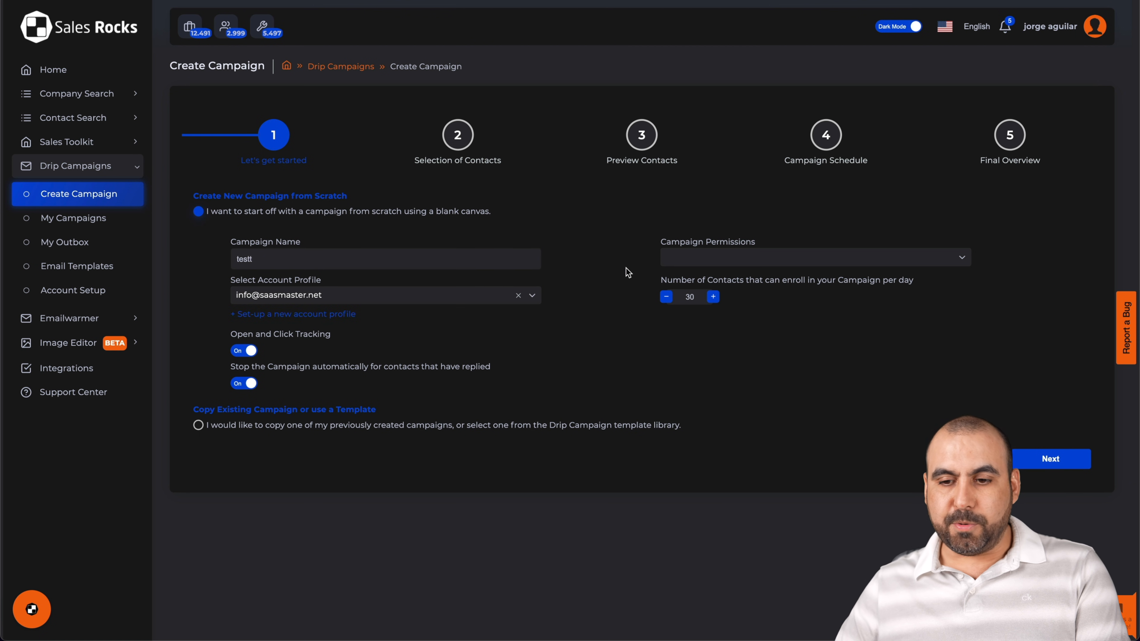
pyautogui.click(713, 259)
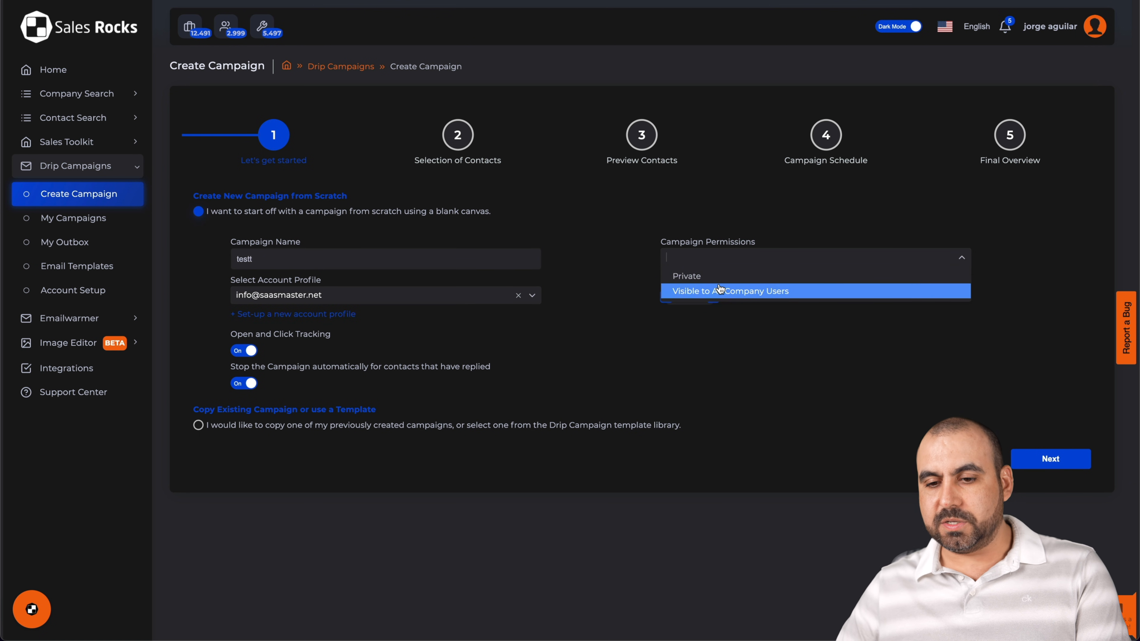
pyautogui.click(729, 293)
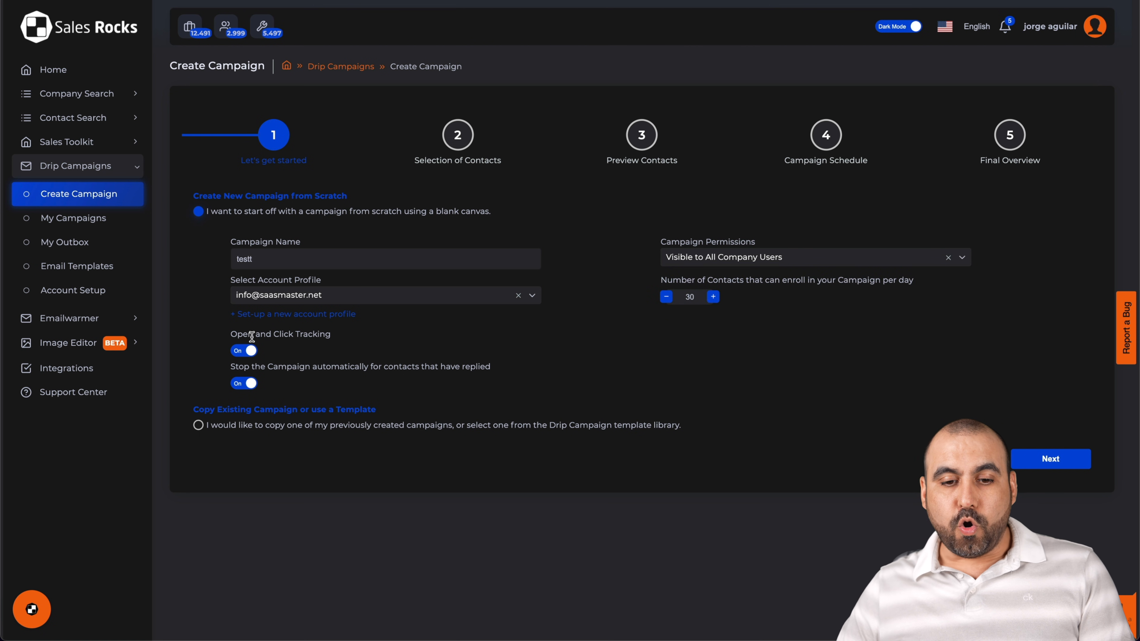
# Load the campaign's contacts from the unlocked Sales.Rocks list Test MEX (Company)
pyautogui.moveTo(232, 334); pyautogui.dragTo(323, 334)
pyautogui.click(323, 334)
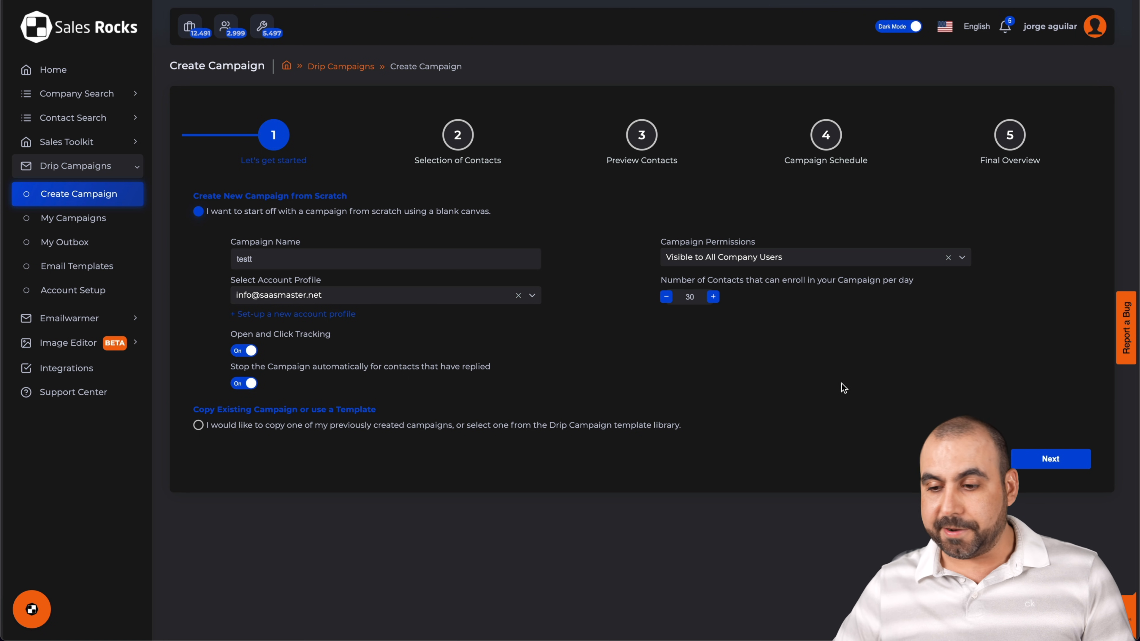
pyautogui.click(1044, 467)
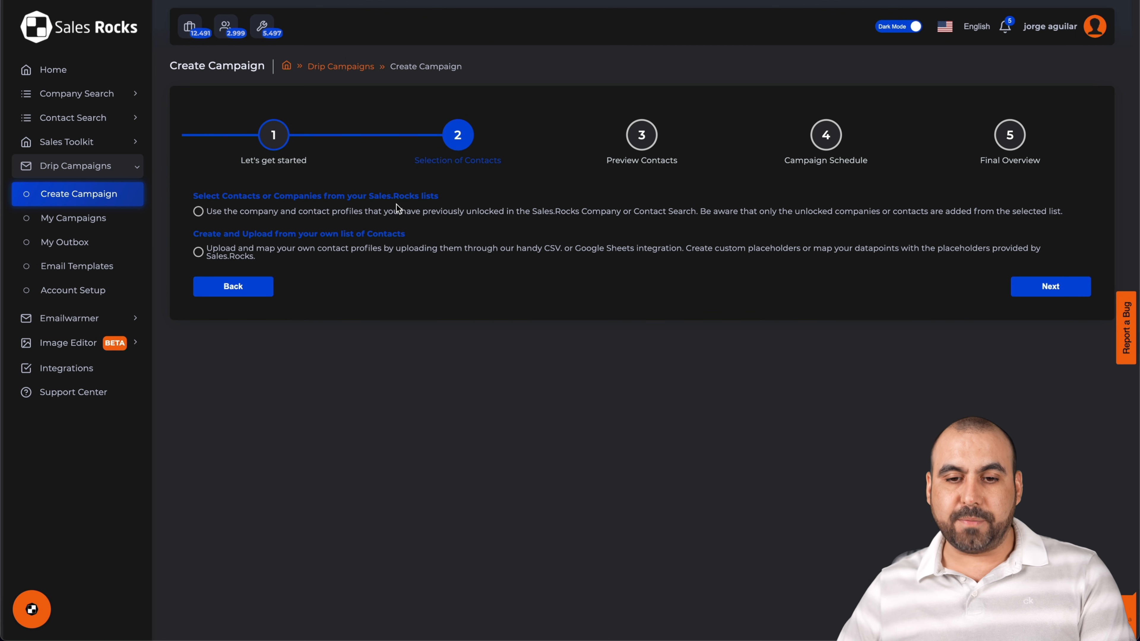
pyautogui.click(199, 212)
pyautogui.click(287, 249)
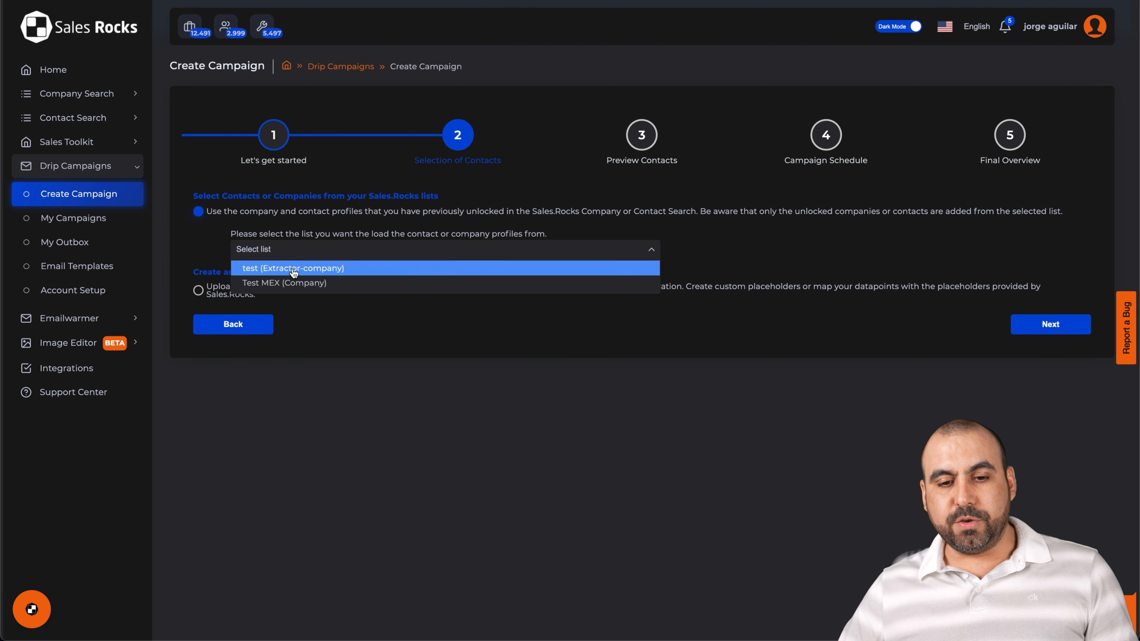
pyautogui.click(320, 283)
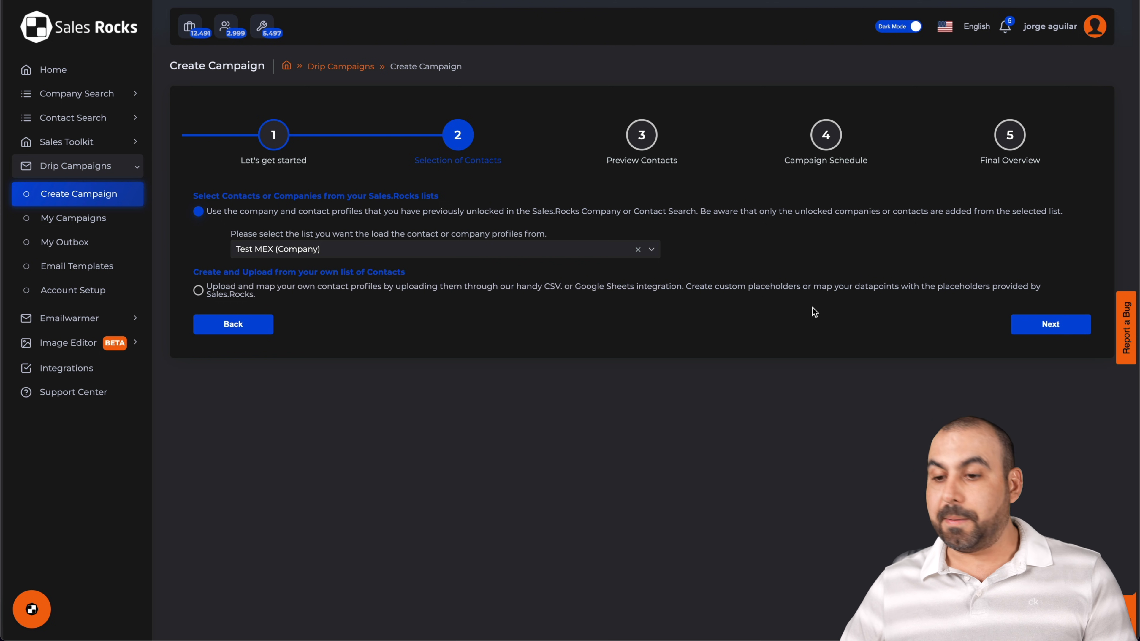
pyautogui.click(1042, 324)
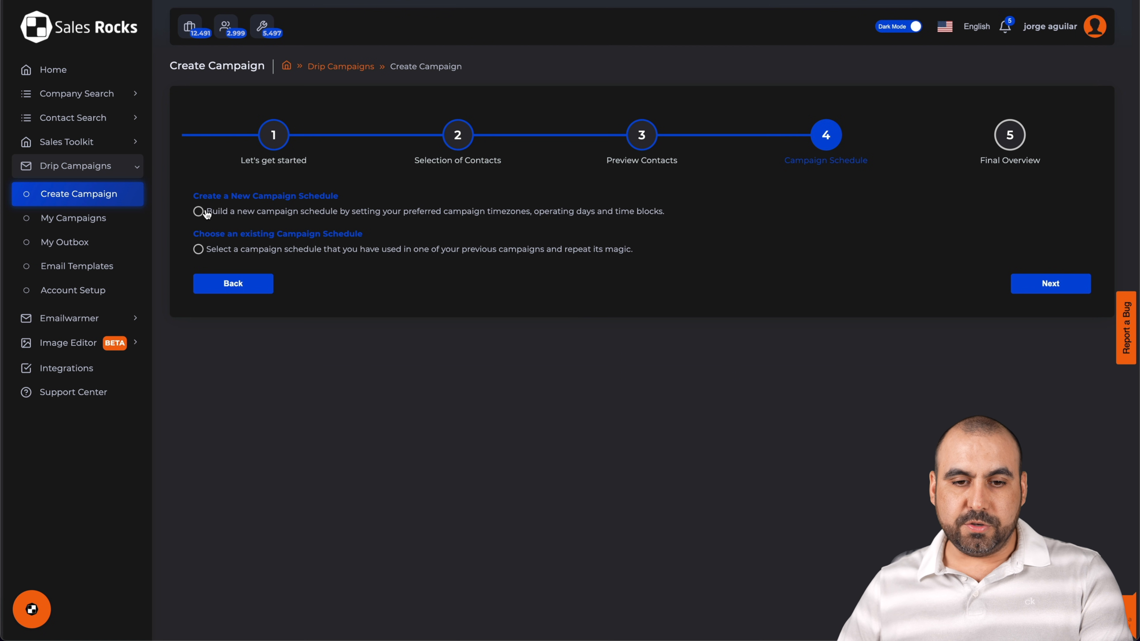
# Build a new campaign schedule named "testest" in the Africa/Accra (GMT+00:00) timezone, starting 28-10-2021 at 12:00
pyautogui.click(200, 212)
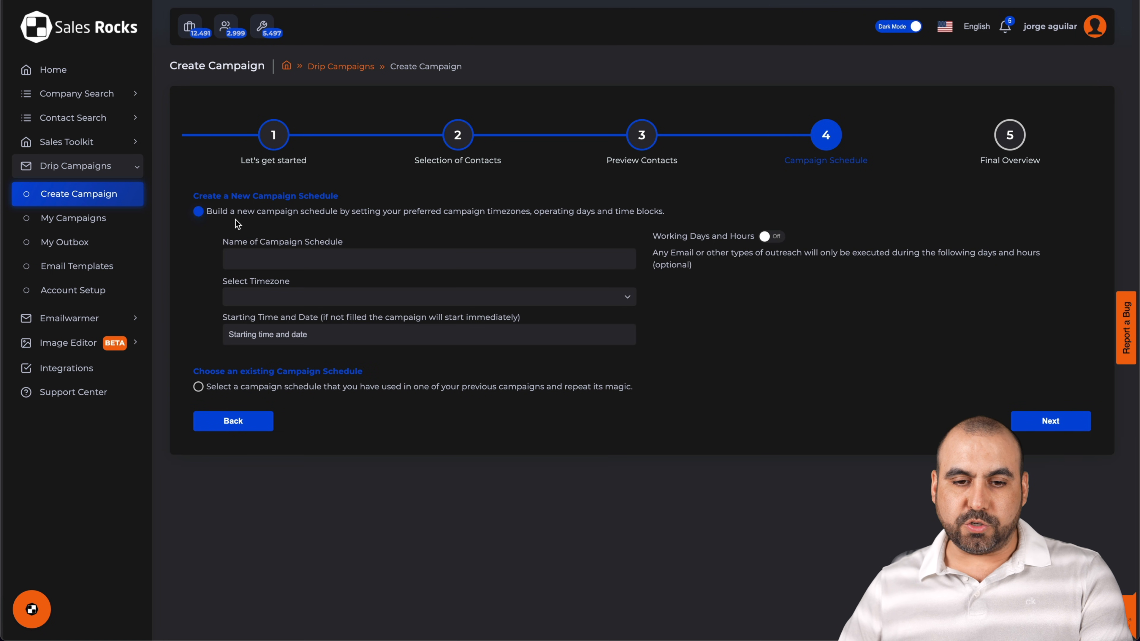
pyautogui.click(309, 254)
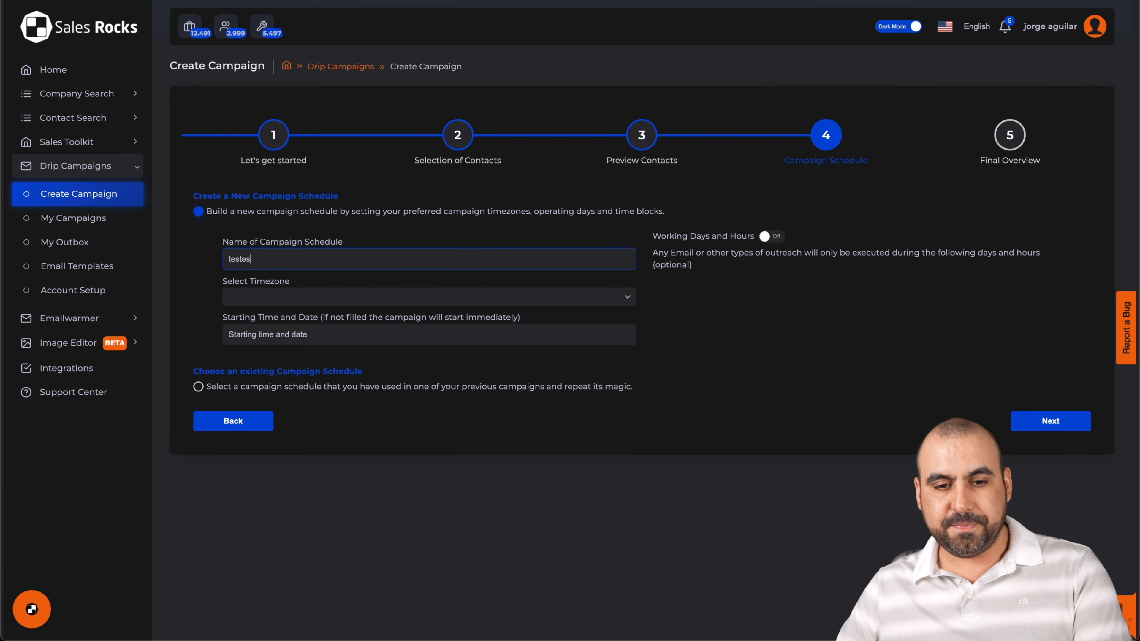
pyautogui.click(273, 297)
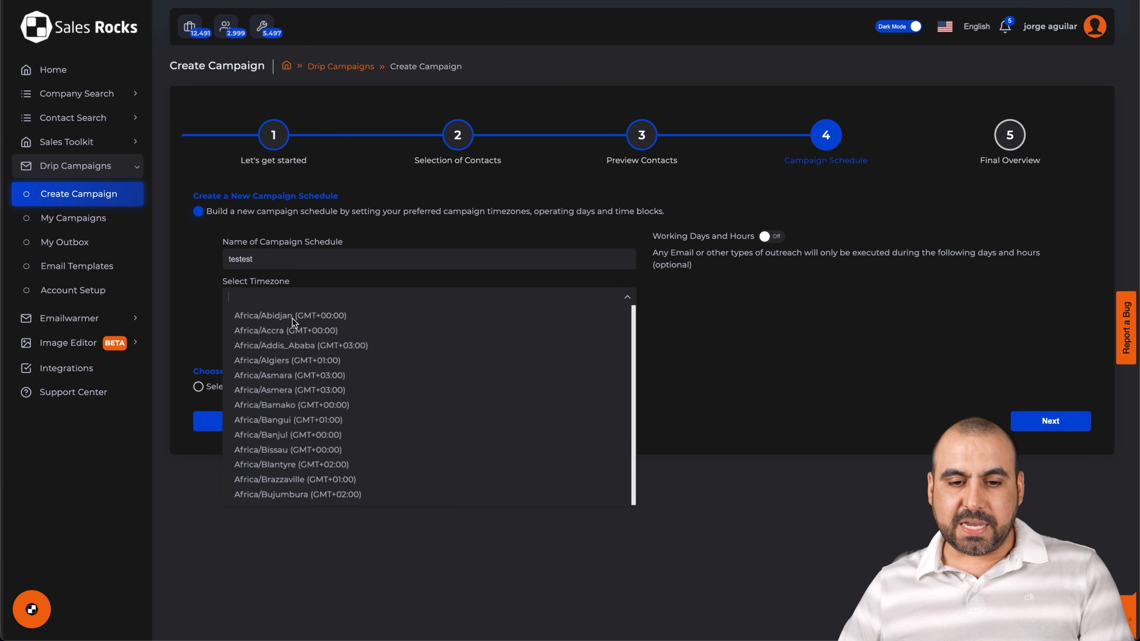
pyautogui.click(344, 336)
pyautogui.click(359, 342)
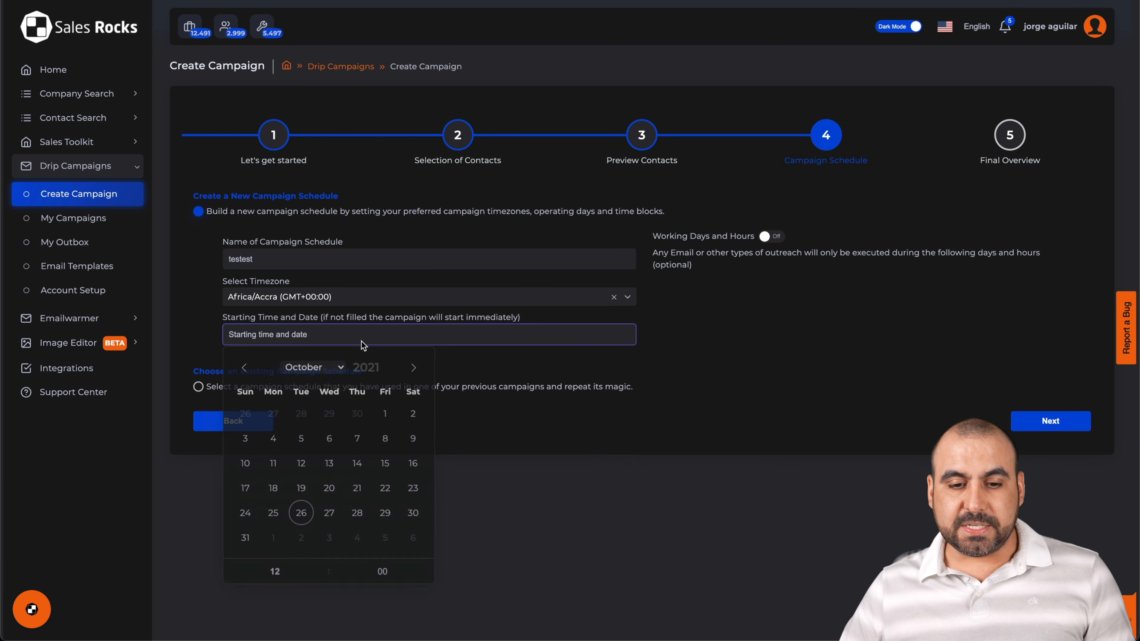
pyautogui.click(359, 521)
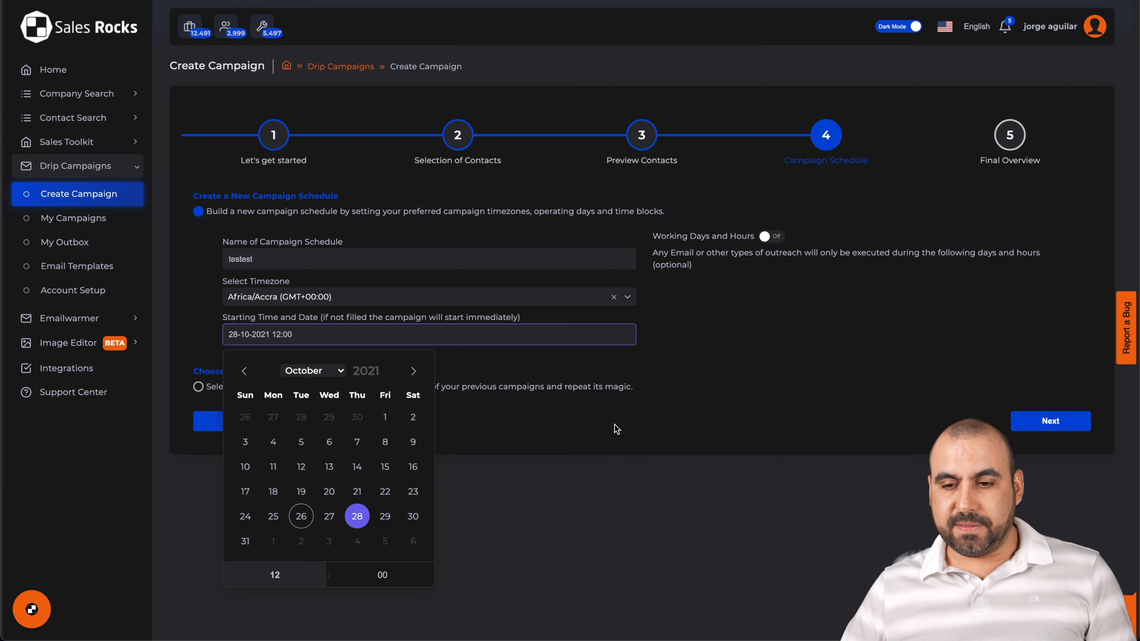
pyautogui.click(612, 429)
# Turn on working days and hours for the schedule and submit the campaign from its final overview
pyautogui.click(778, 242)
pyautogui.click(778, 242)
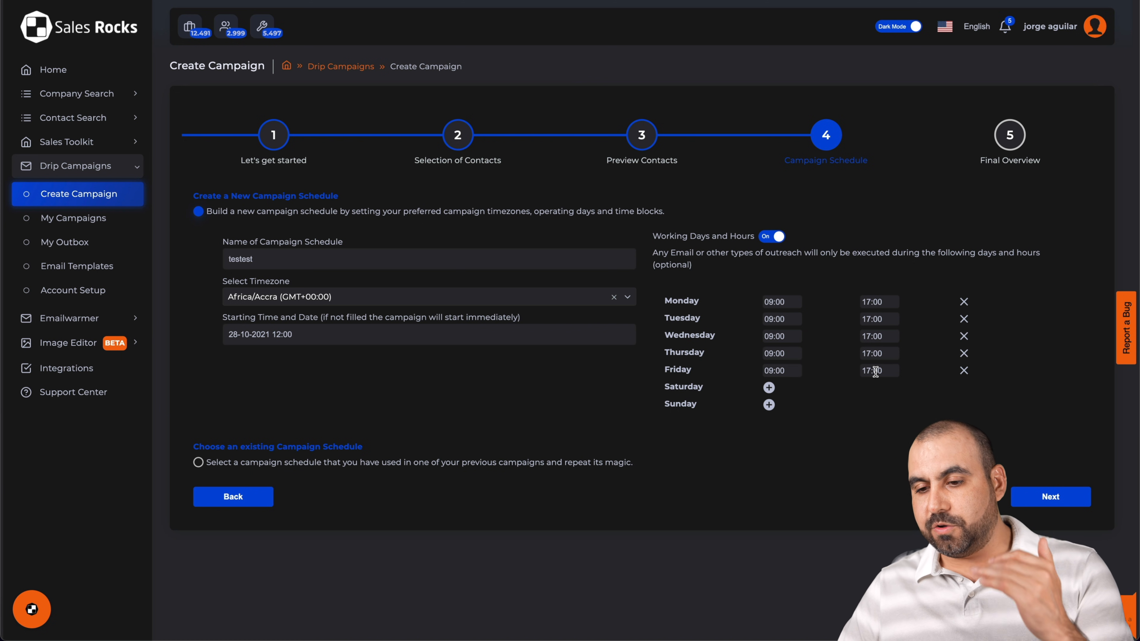
pyautogui.click(1056, 497)
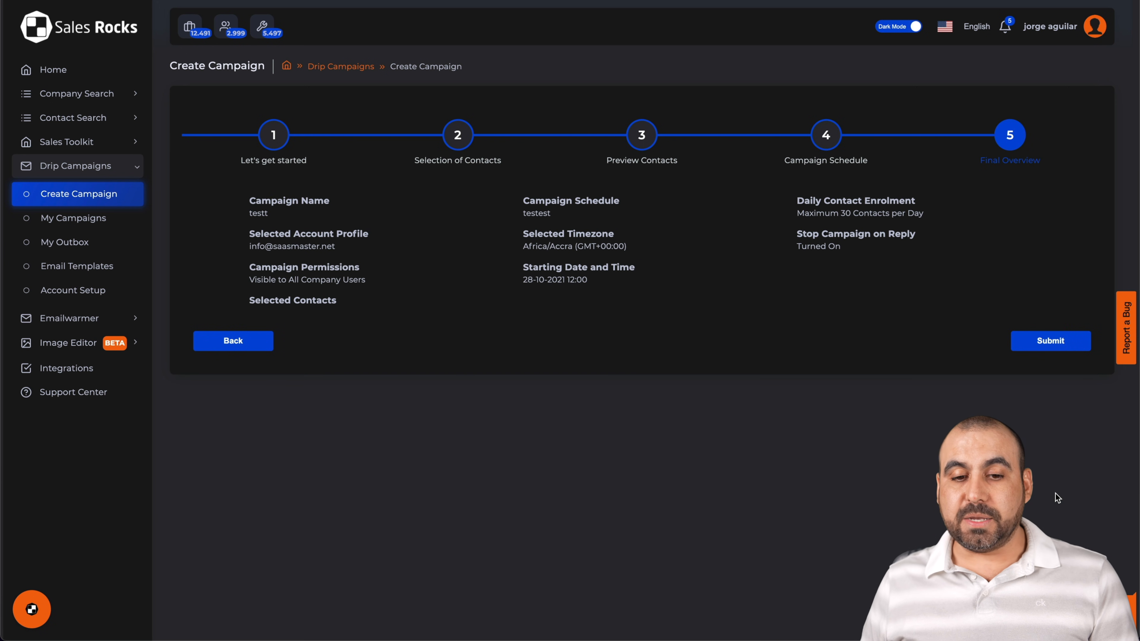
pyautogui.click(1055, 343)
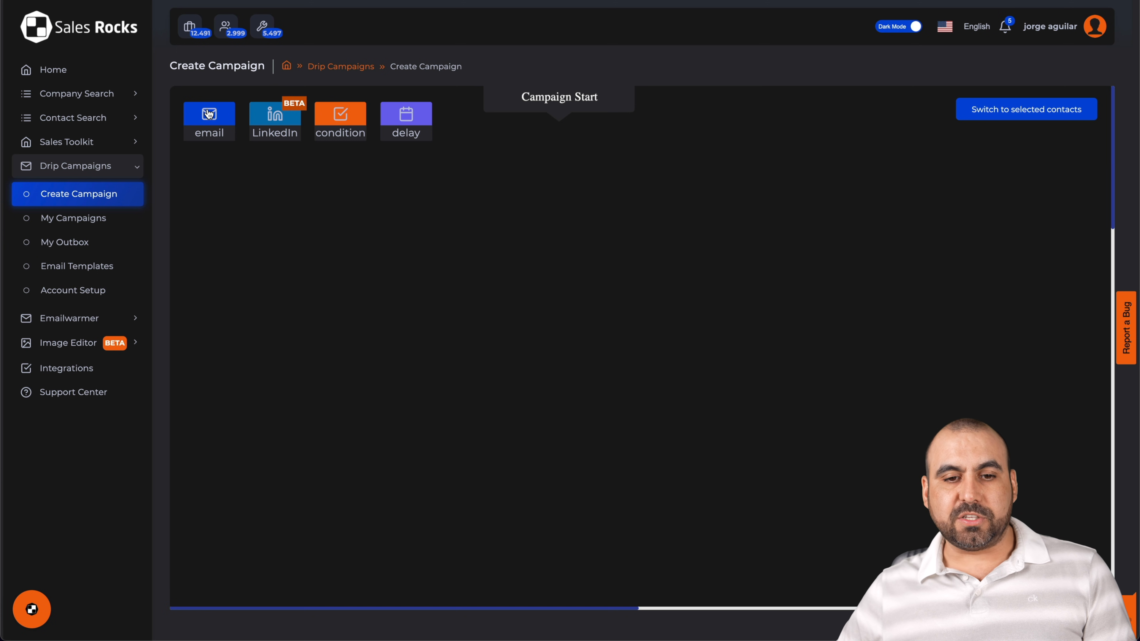
# Add an email block to the campaign canvas and connect it to Campaign Start
pyautogui.moveTo(209, 117); pyautogui.dragTo(579, 208)
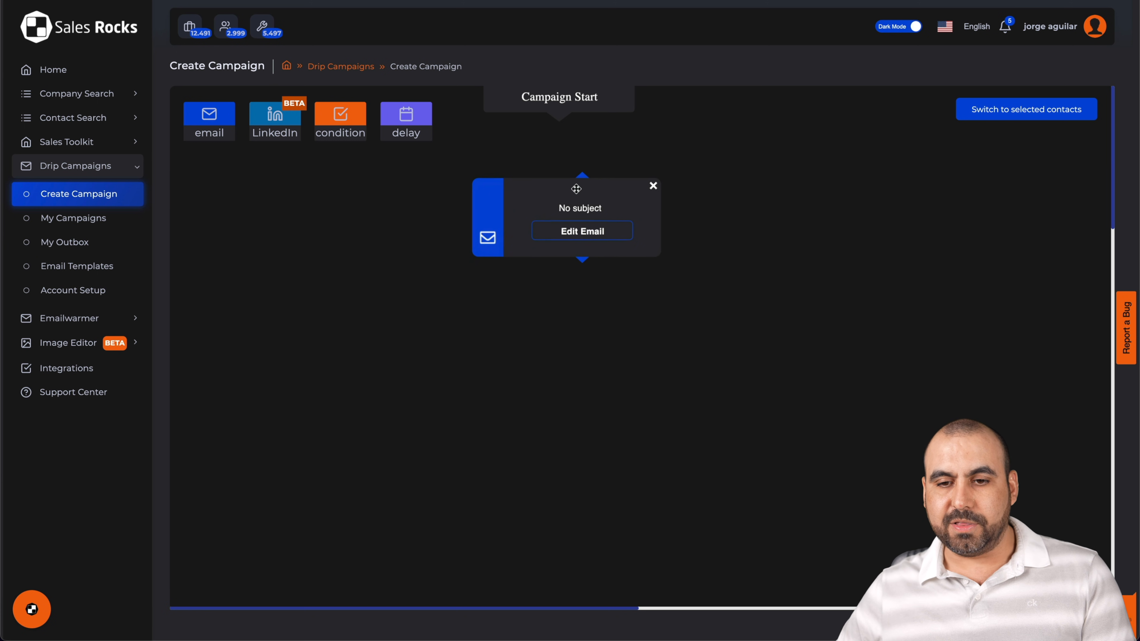
pyautogui.moveTo(560, 119); pyautogui.dragTo(584, 174)
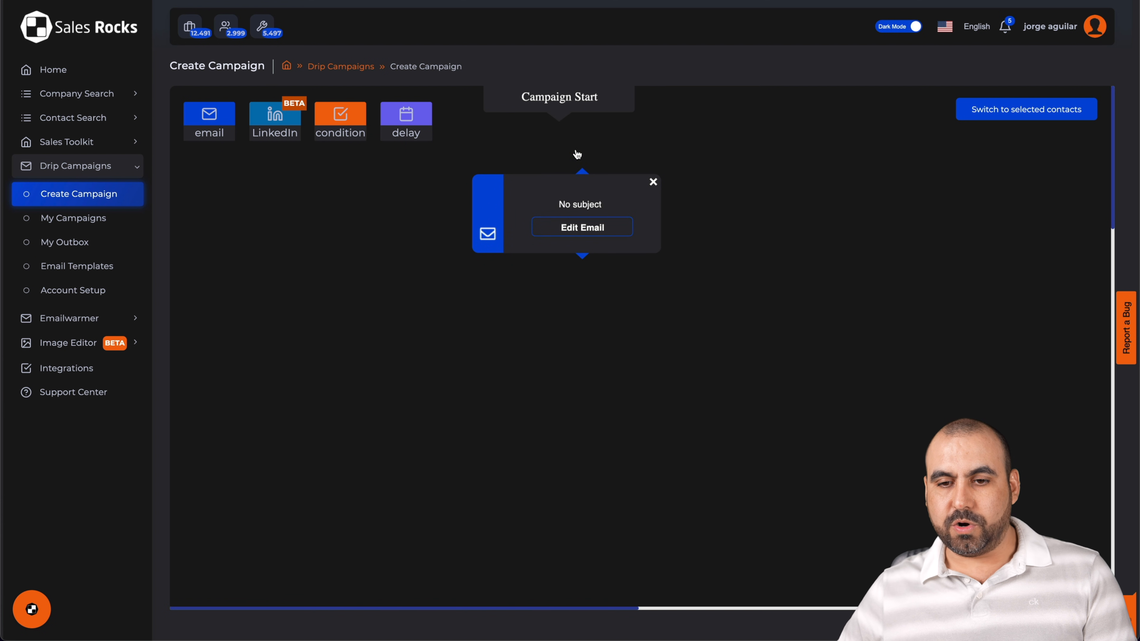
pyautogui.moveTo(560, 119); pyautogui.dragTo(612, 183)
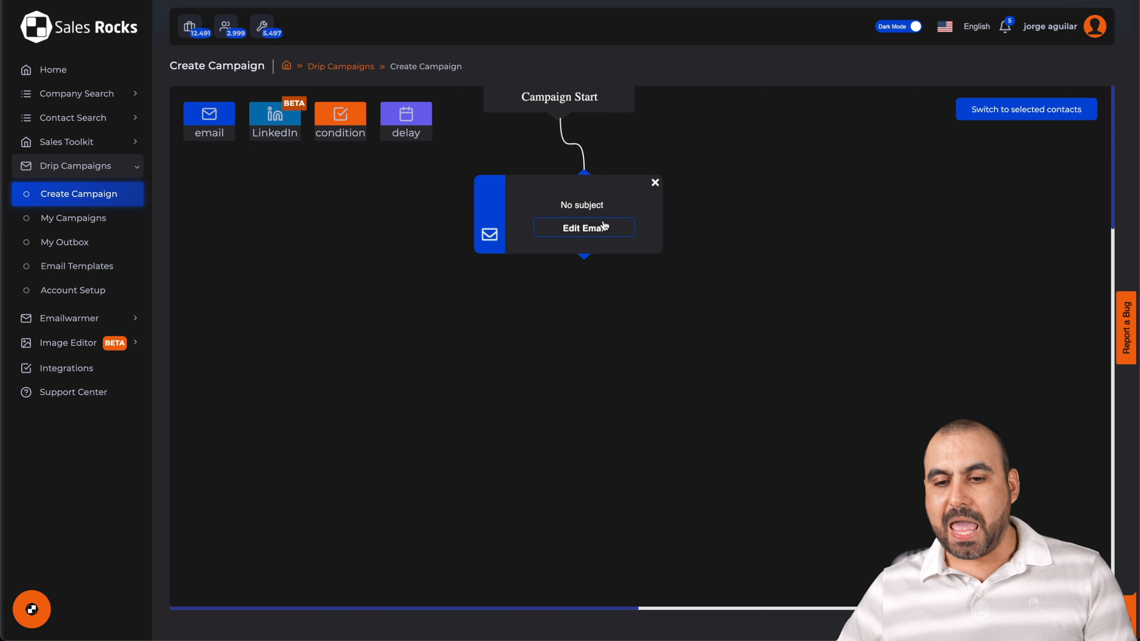
# Fill the email block's content from the existing template "Need a new website?" and review its subject and body
pyautogui.click(603, 229)
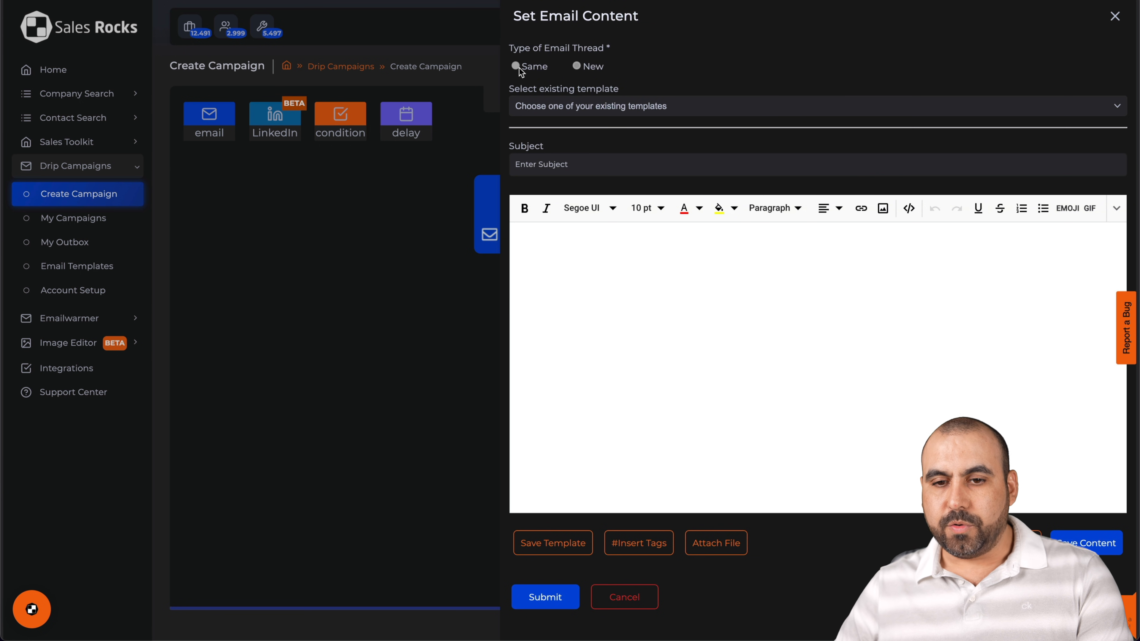
pyautogui.click(557, 106)
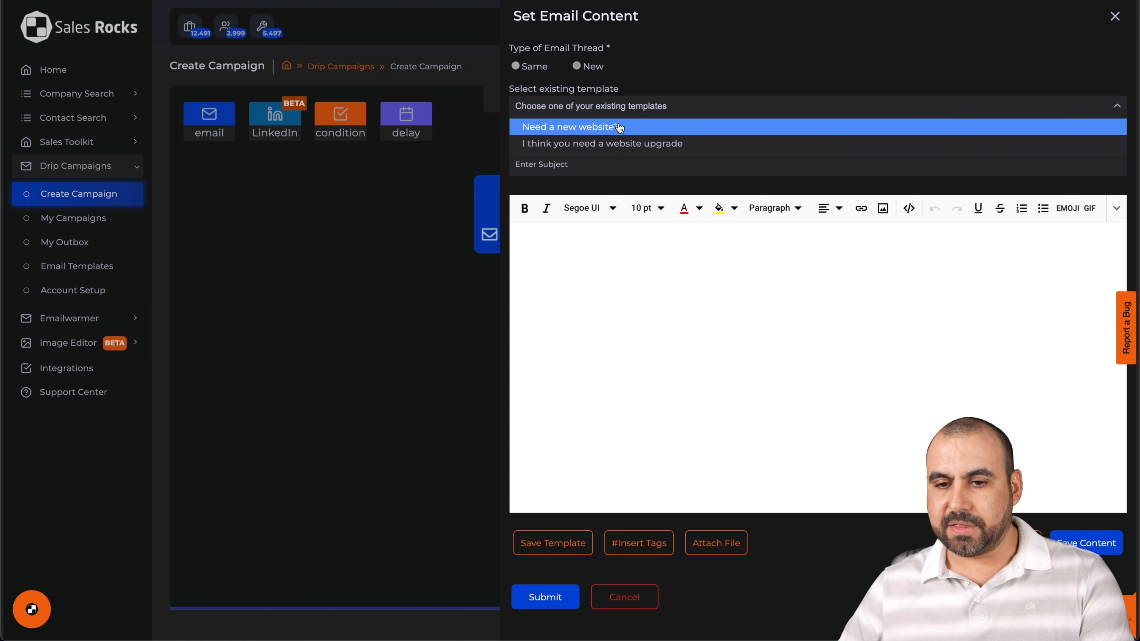
pyautogui.click(620, 128)
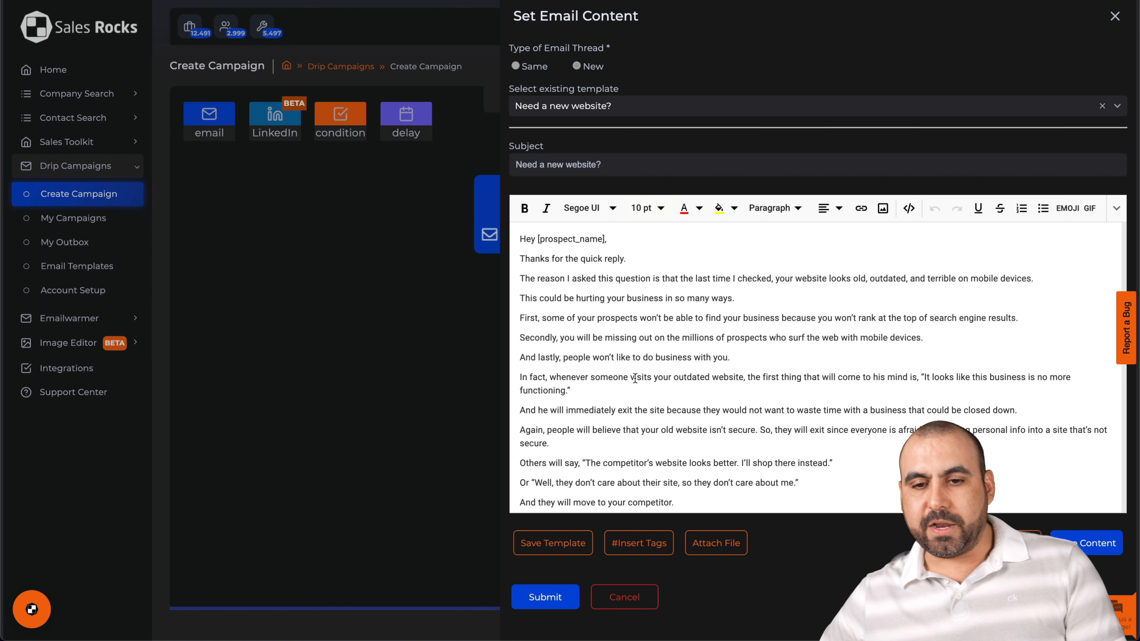
pyautogui.doubleClick(590, 164)
pyautogui.moveTo(612, 165); pyautogui.dragTo(510, 166)
pyautogui.click(579, 165)
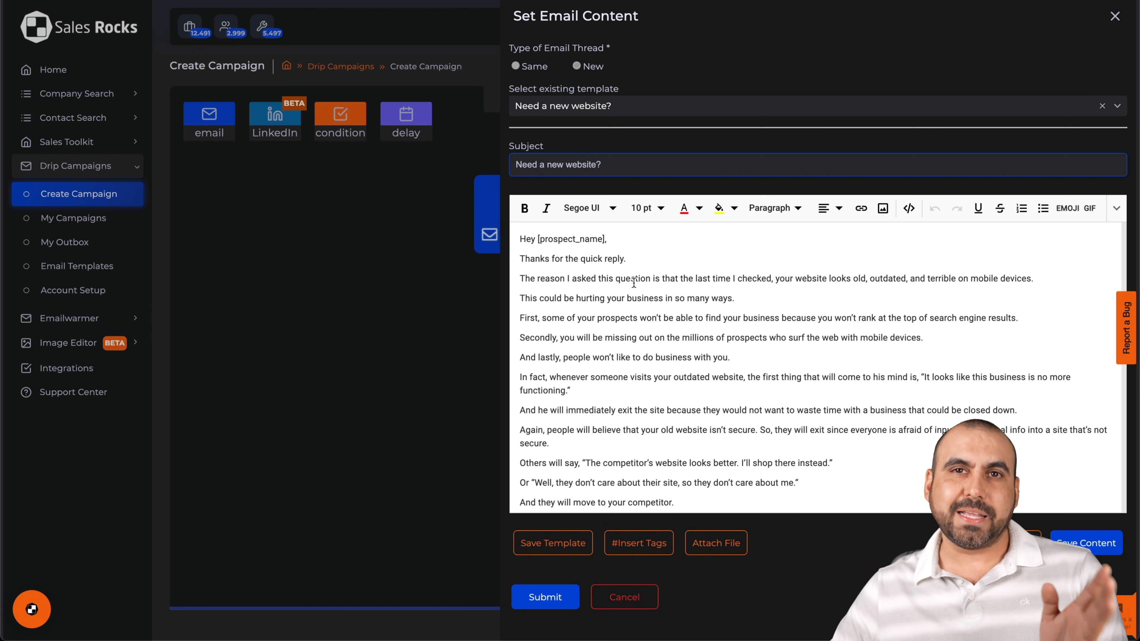
pyautogui.scroll(-6, 636, 330)
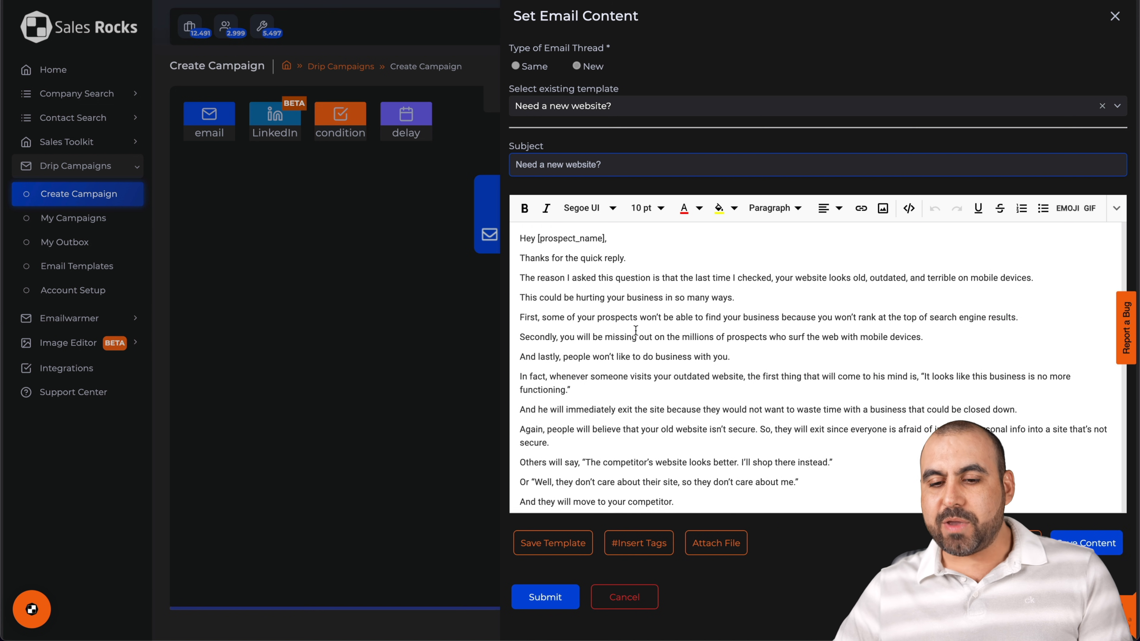
pyautogui.scroll(10, 636, 331)
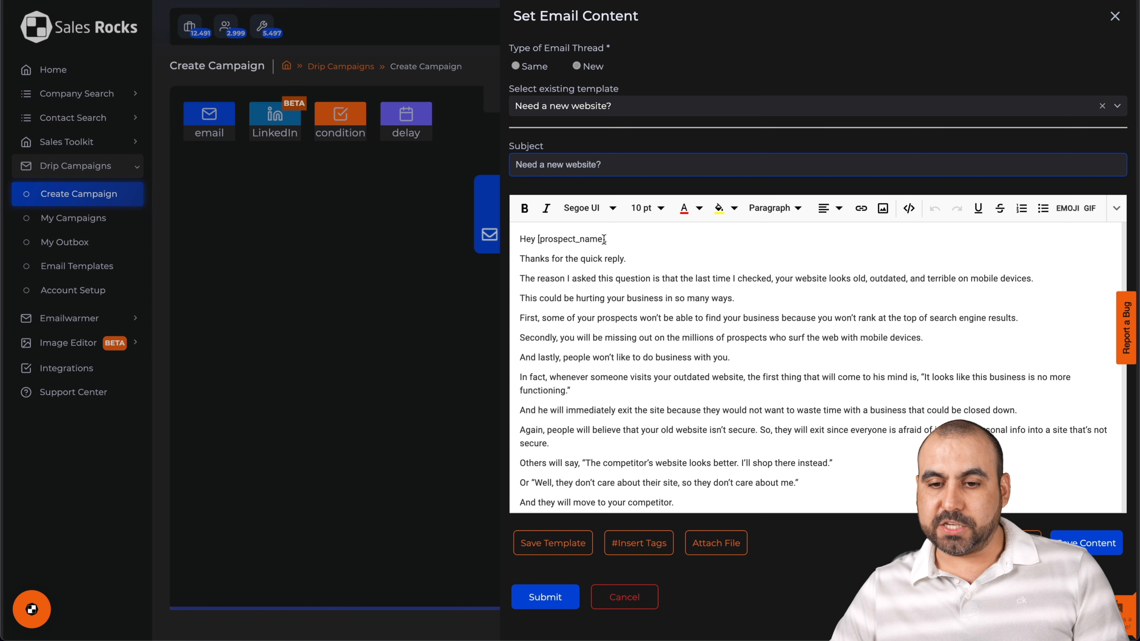
# Replace the [prospect_name] placeholder in the email greeting with the contact's full_name tag including a fallback
pyautogui.moveTo(606, 239); pyautogui.dragTo(537, 236)
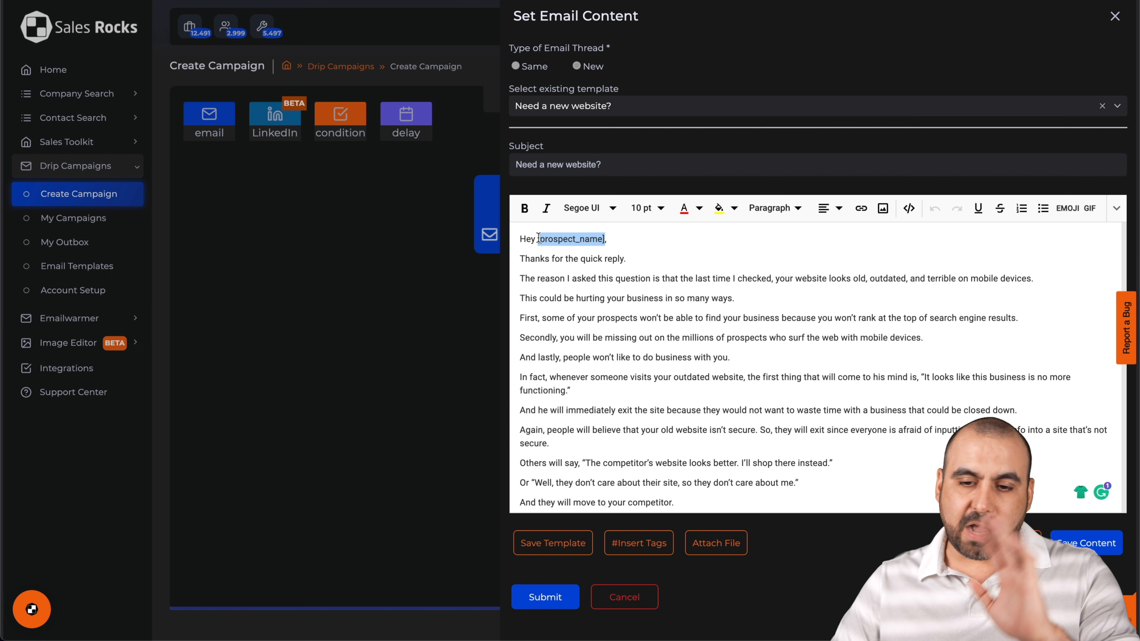
pyautogui.press('BackSpace')
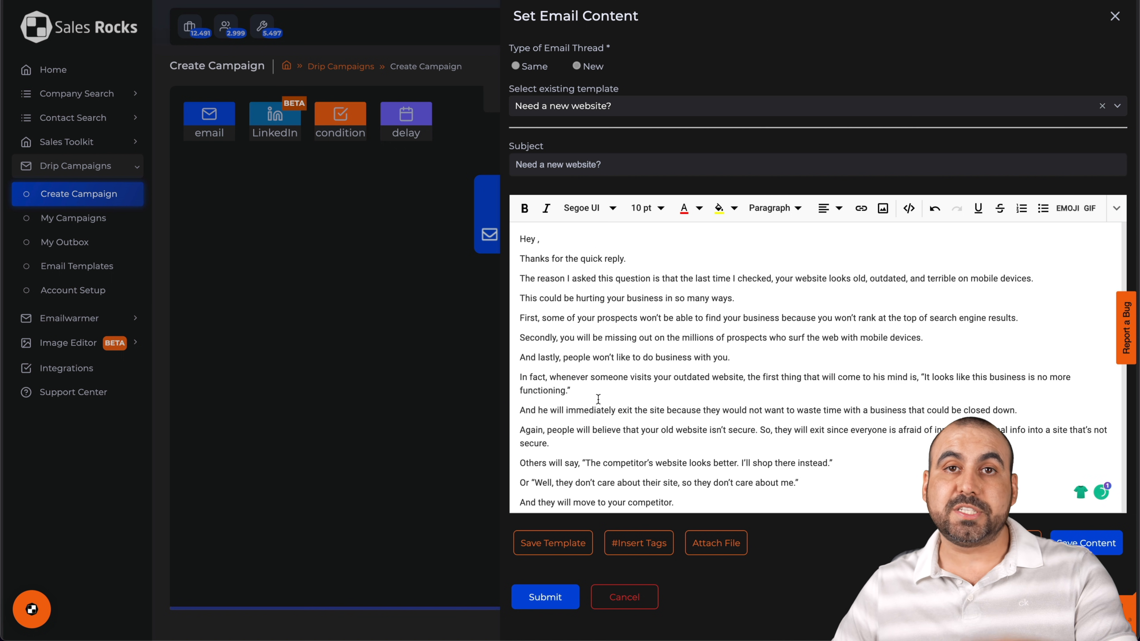
pyautogui.click(639, 545)
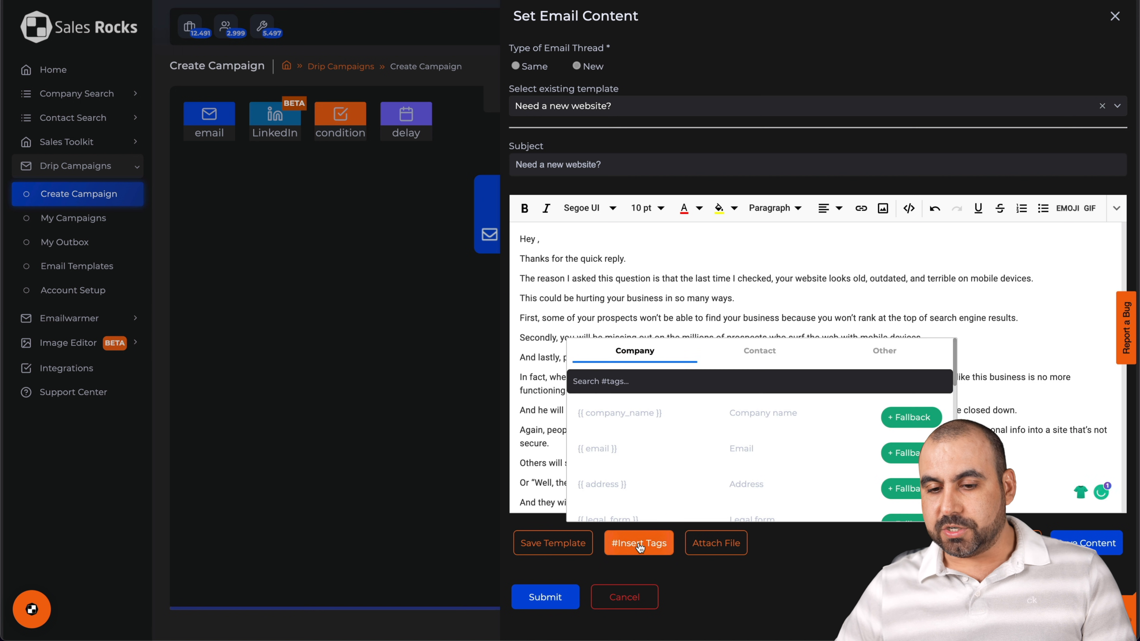
pyautogui.scroll(-3, 660, 472)
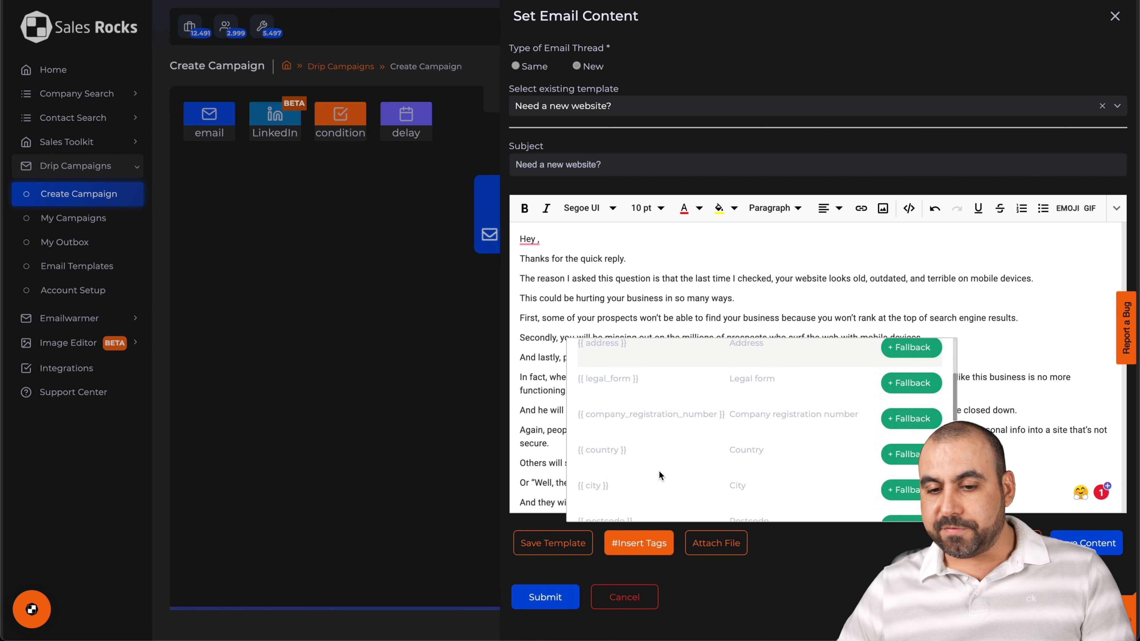
pyautogui.scroll(3, 659, 470)
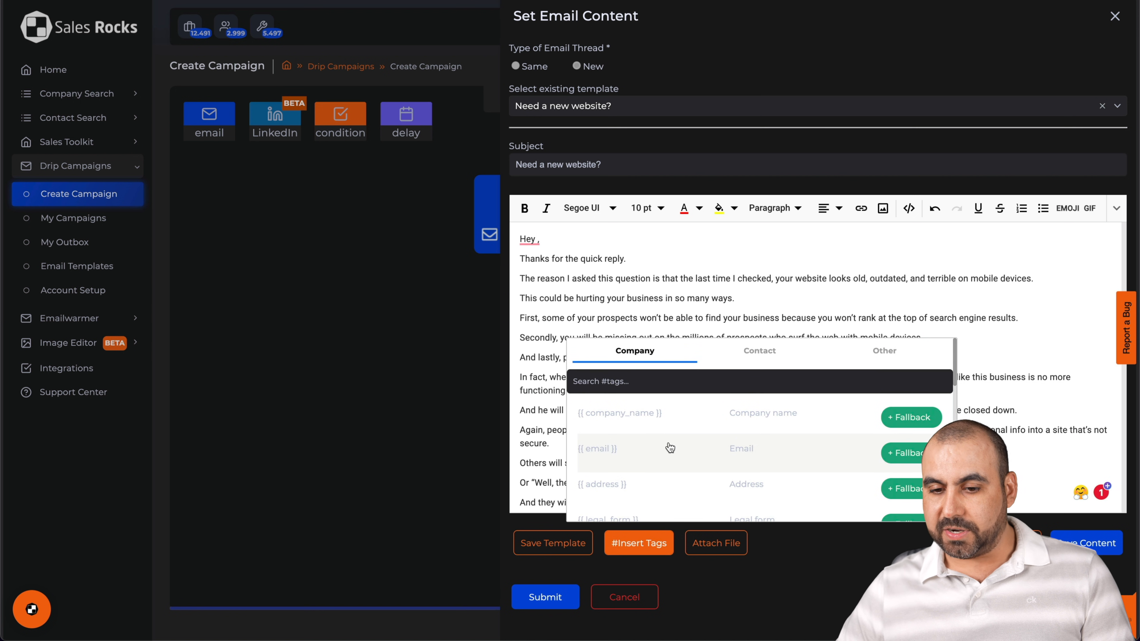
pyautogui.click(759, 360)
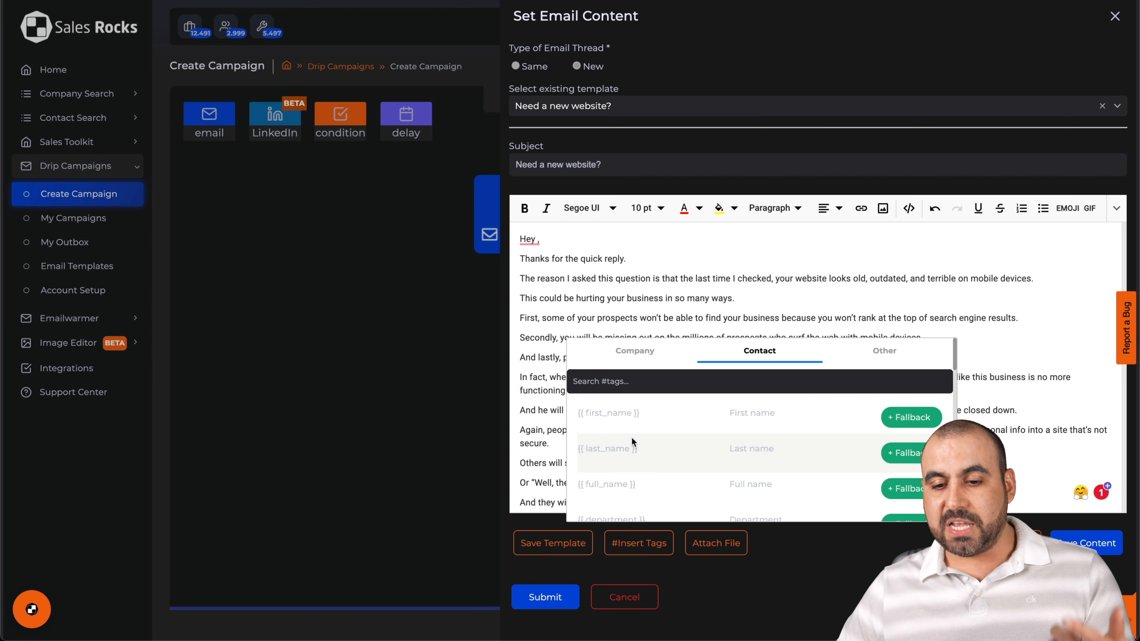
pyautogui.scroll(-1, 631, 454)
pyautogui.scroll(1, 631, 458)
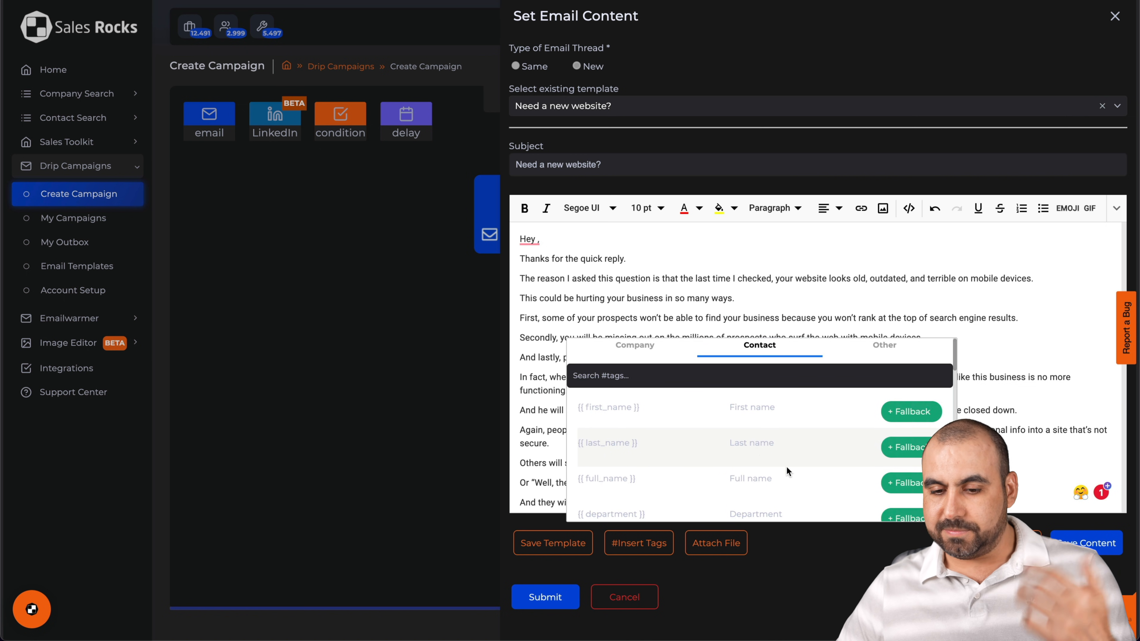
pyautogui.click(905, 482)
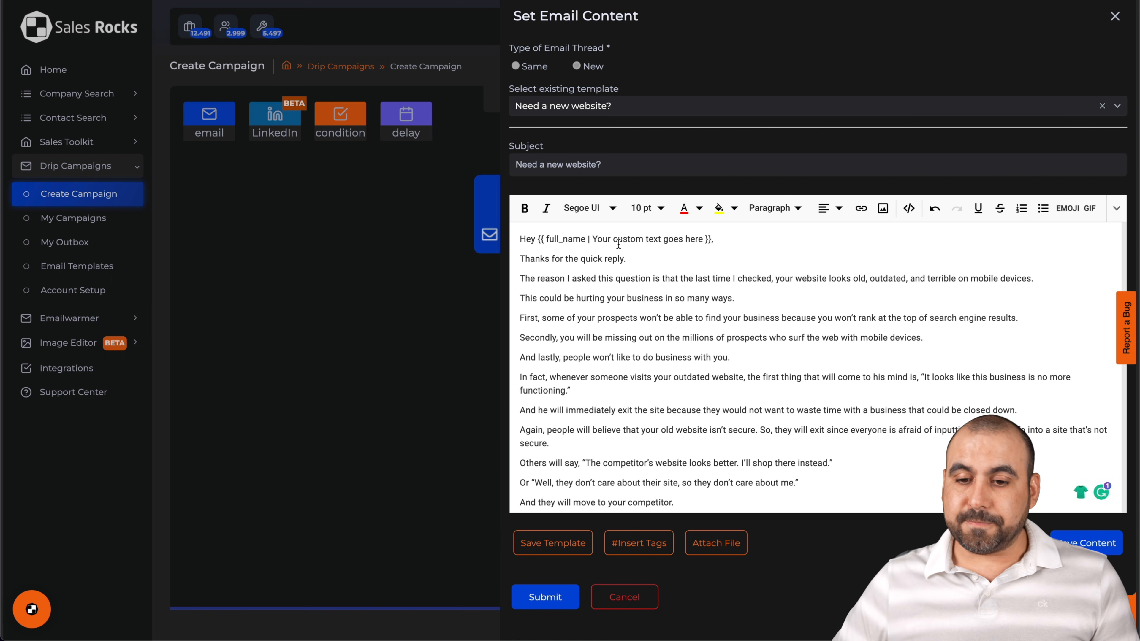
# Examine the email's signature placeholders and browse the company tags available for insertion
pyautogui.scroll(-5, 622, 330)
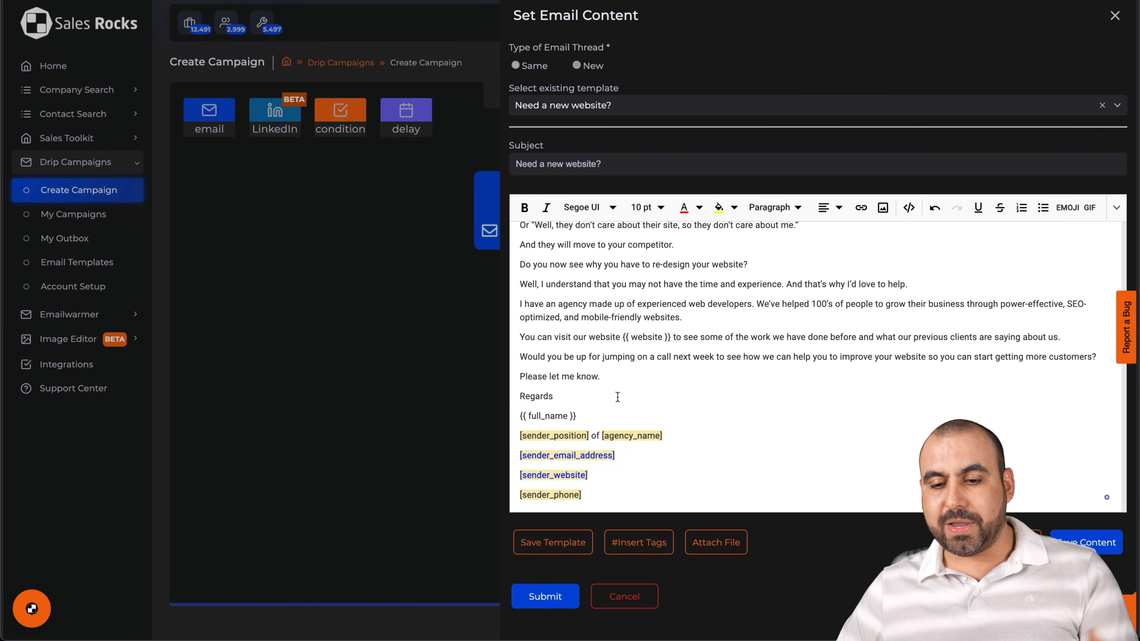
pyautogui.moveTo(579, 417); pyautogui.dragTo(518, 416)
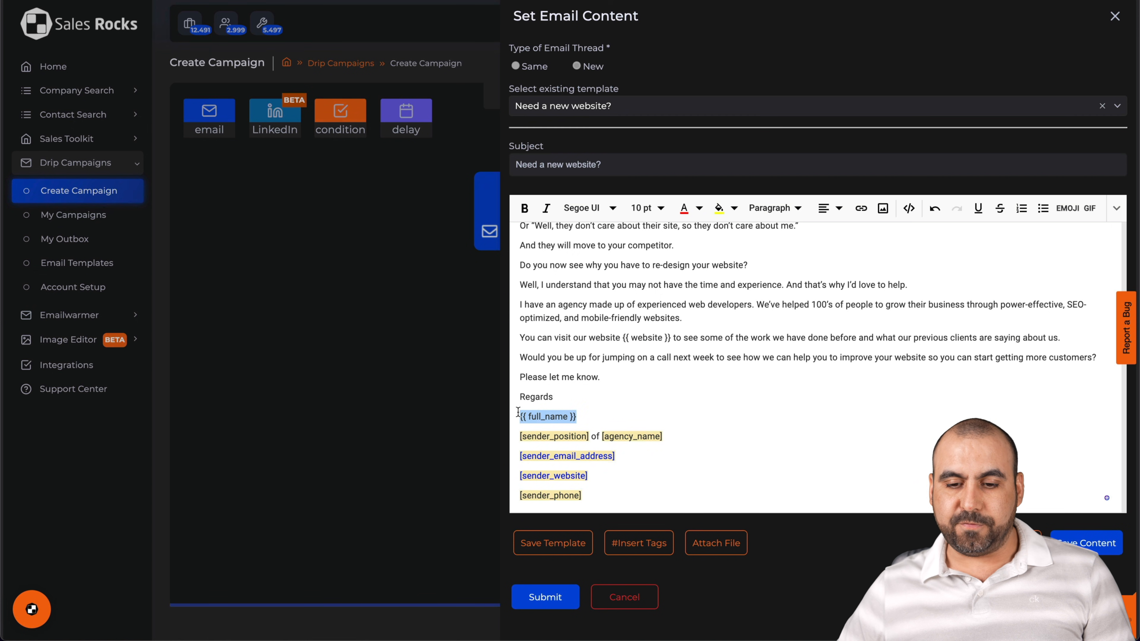
pyautogui.click(619, 412)
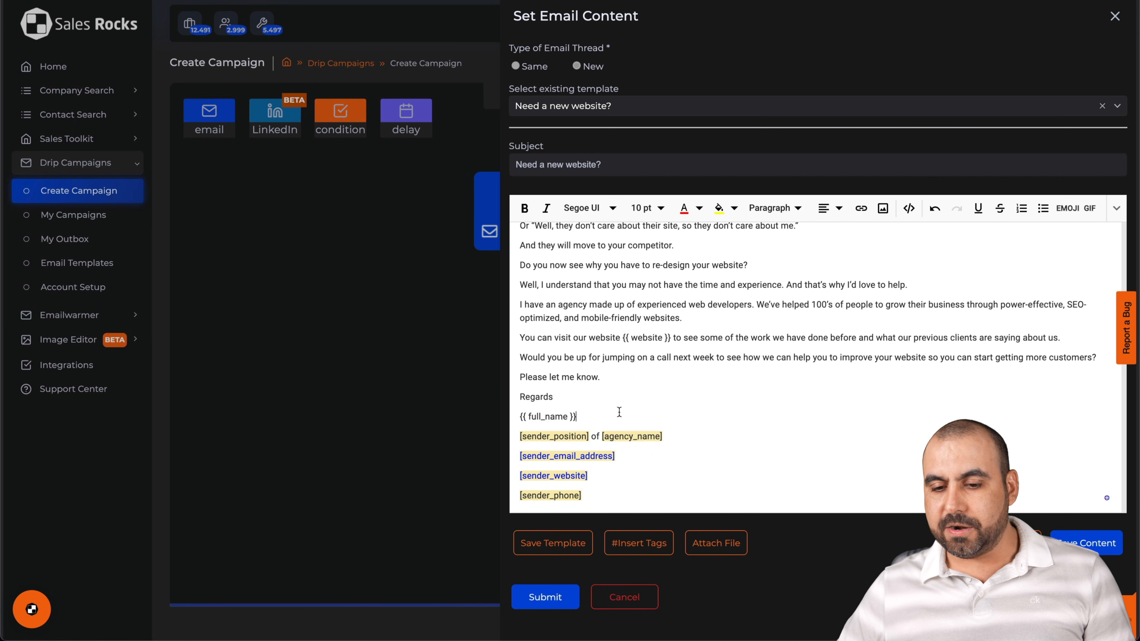
pyautogui.click(657, 542)
pyautogui.click(623, 364)
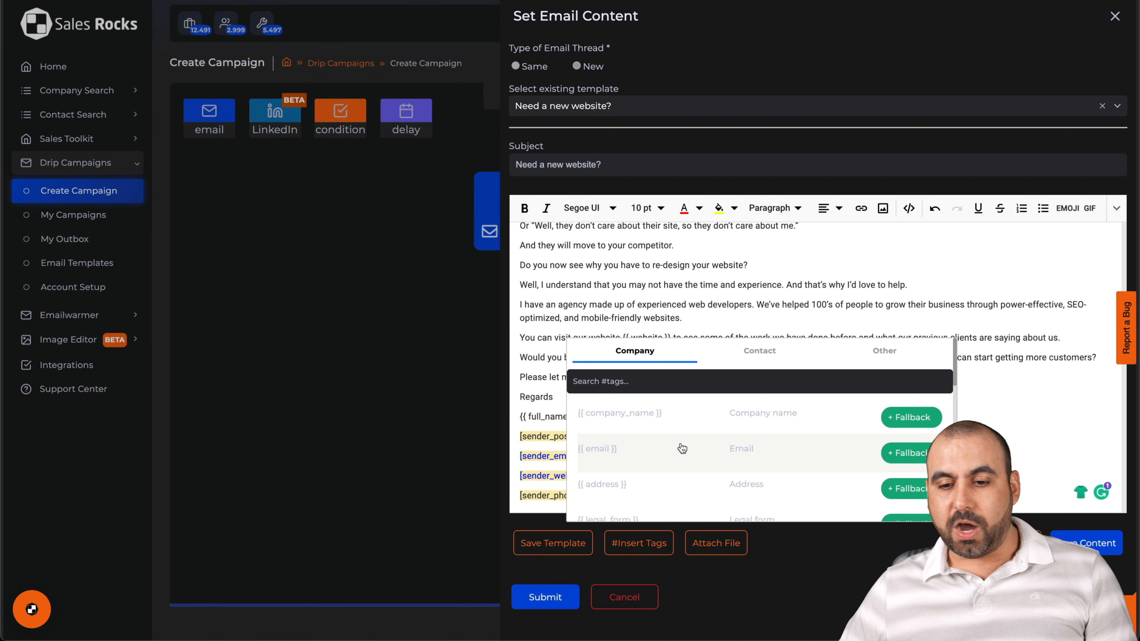
pyautogui.scroll(-5, 680, 447)
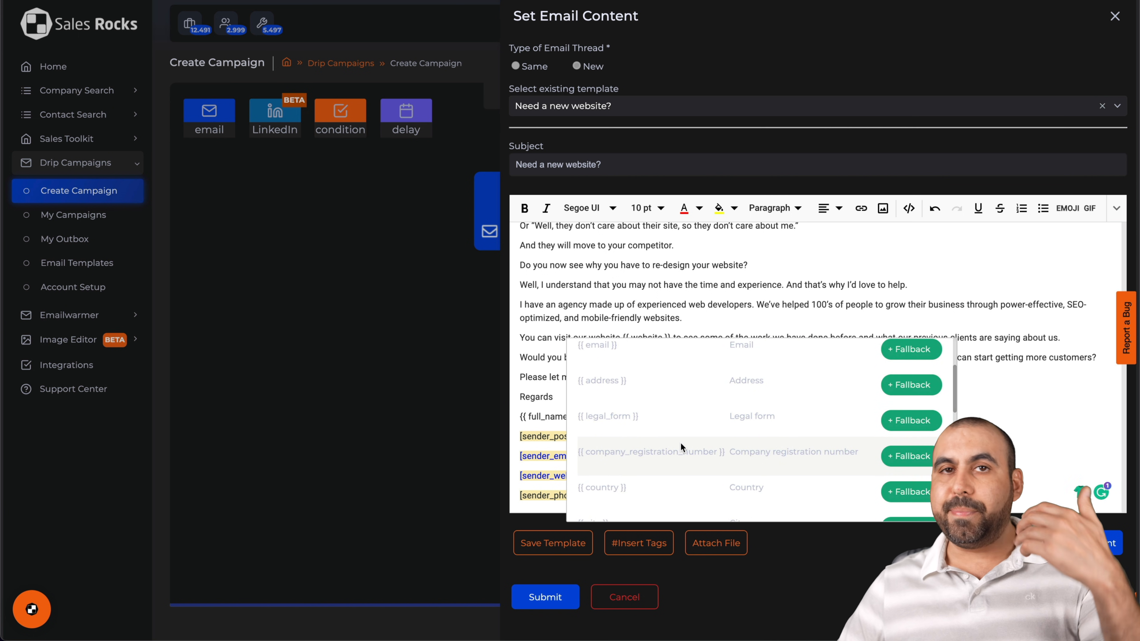
pyautogui.scroll(-2, 678, 443)
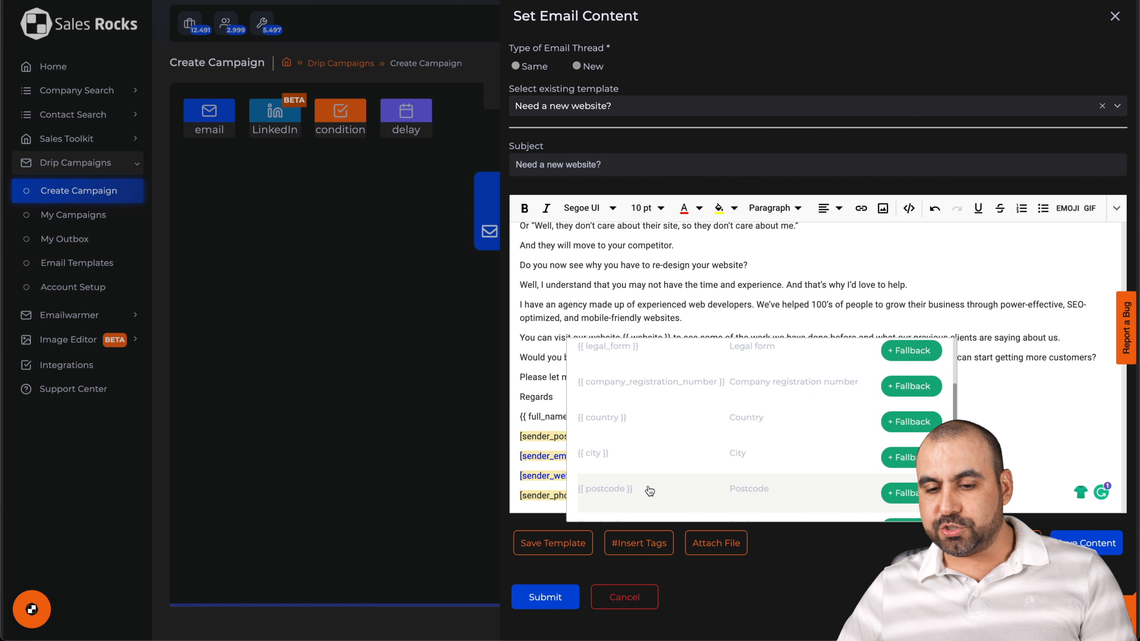
pyautogui.scroll(-5, 649, 491)
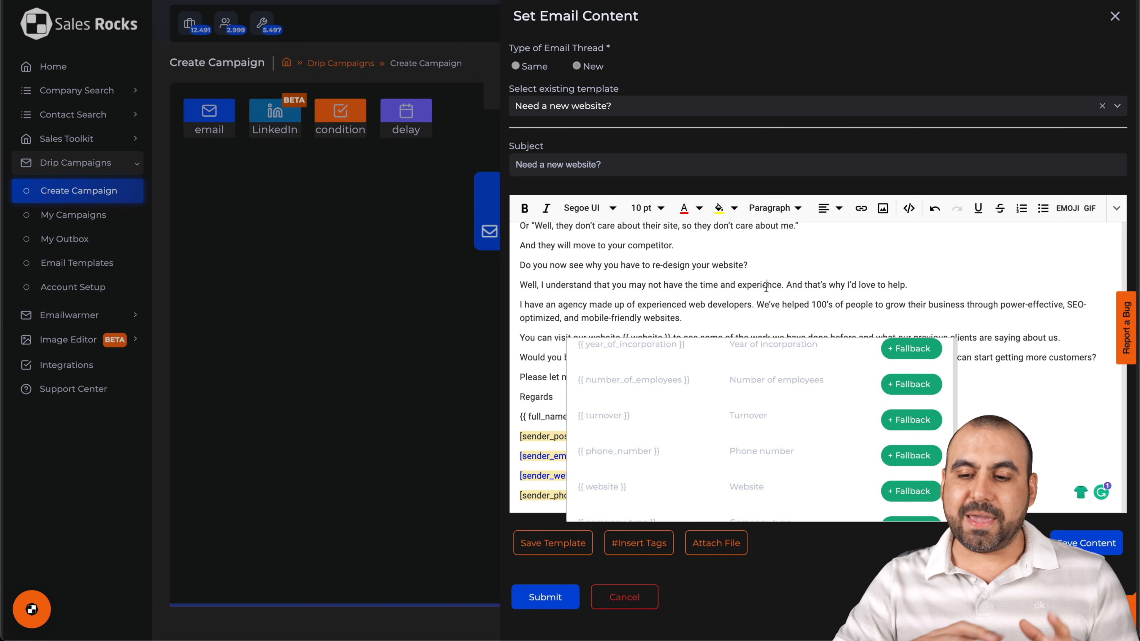
# Close the tag list, save the email content, and close the email content editor
pyautogui.click(651, 545)
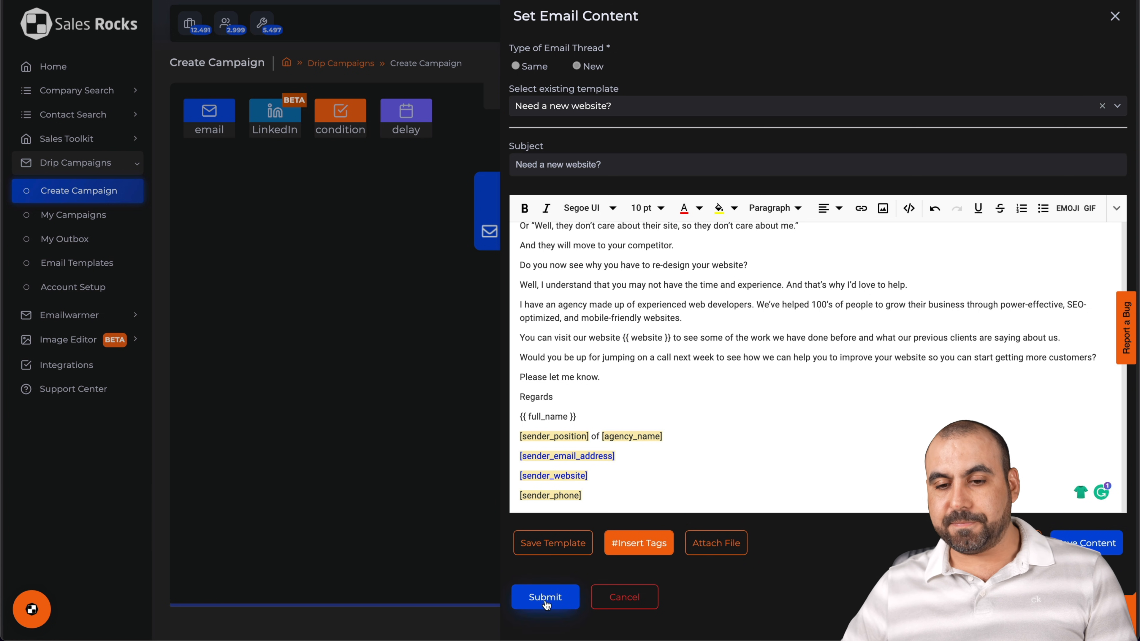
pyautogui.click(1082, 544)
pyautogui.click(1116, 18)
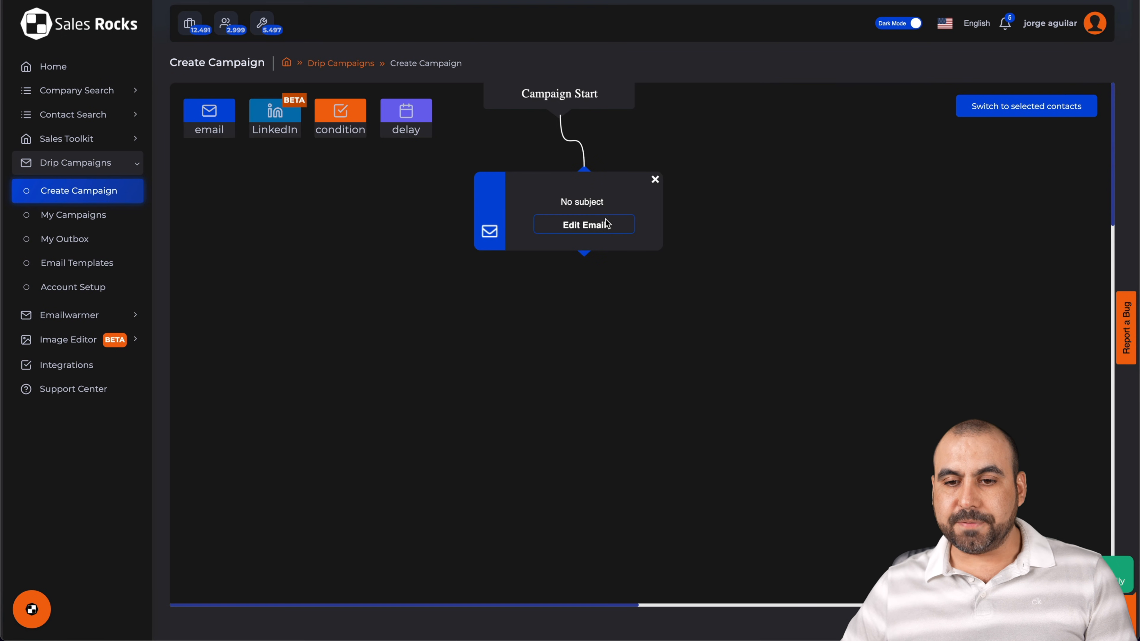
# Add a condition block below the first email block and connect the email's output to it
pyautogui.moveTo(589, 187)
pyautogui.mouseDown()
pyautogui.moveTo(556, 197)
pyautogui.moveTo(581, 200)
pyautogui.mouseUp()
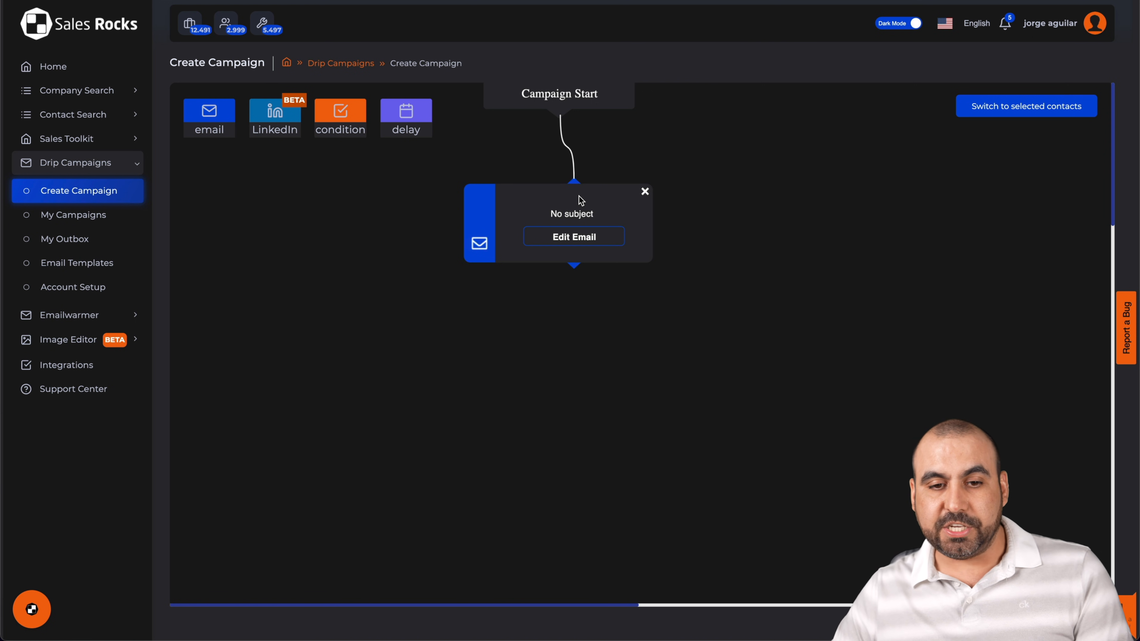
pyautogui.moveTo(347, 115); pyautogui.dragTo(557, 321)
pyautogui.moveTo(587, 286); pyautogui.dragTo(587, 348)
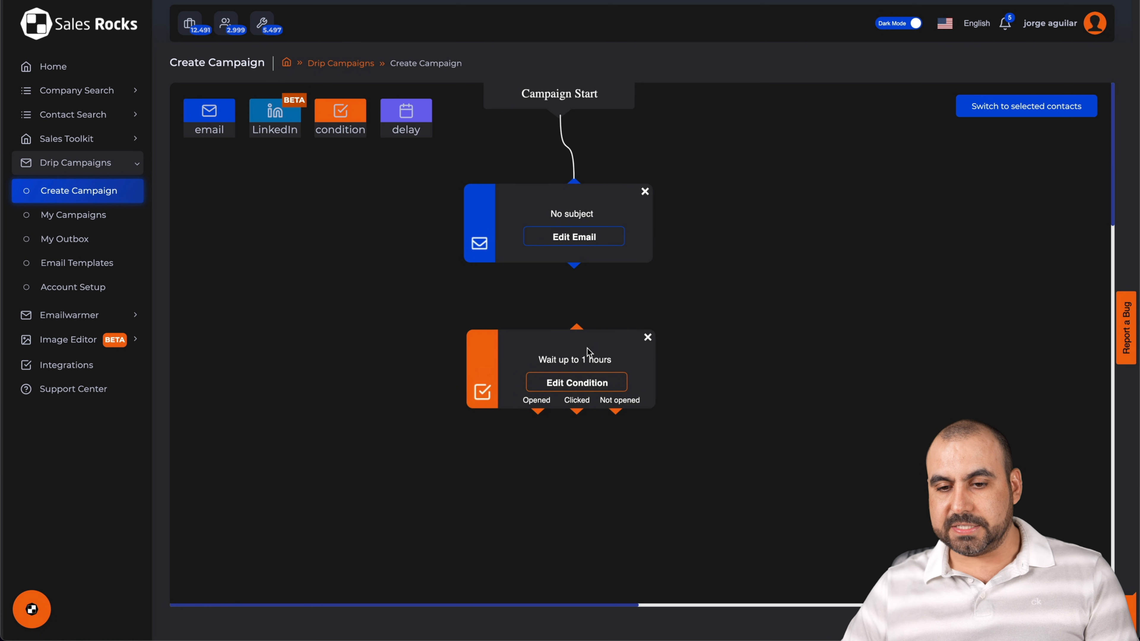
pyautogui.moveTo(575, 266); pyautogui.dragTo(576, 334)
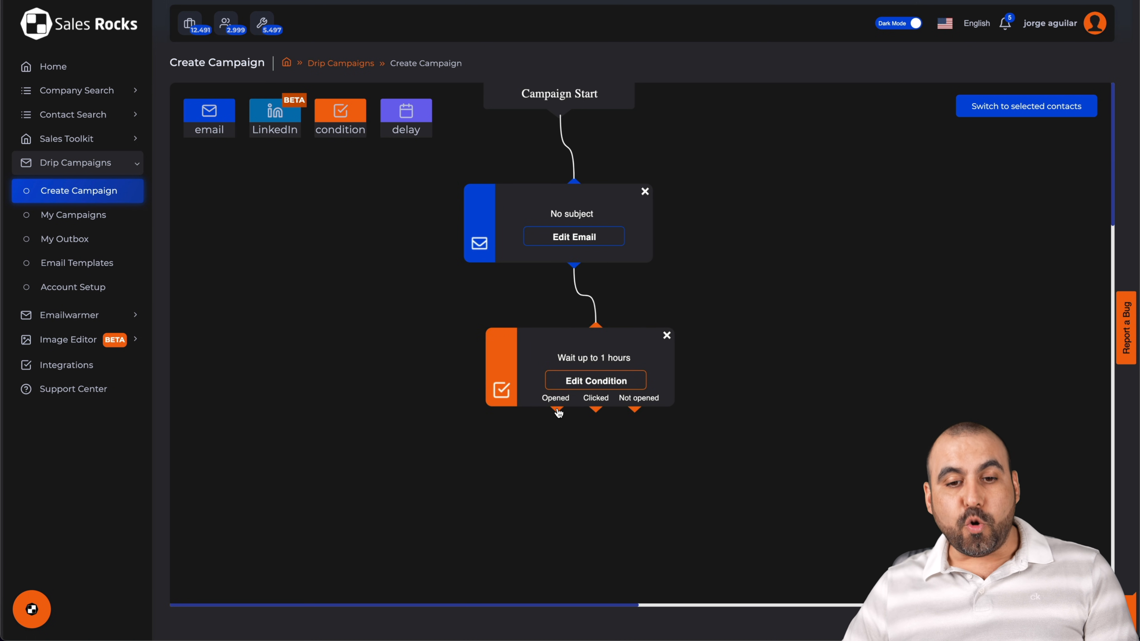
# Add three email blocks side by side in a row below the condition block
pyautogui.moveTo(213, 116); pyautogui.dragTo(468, 475)
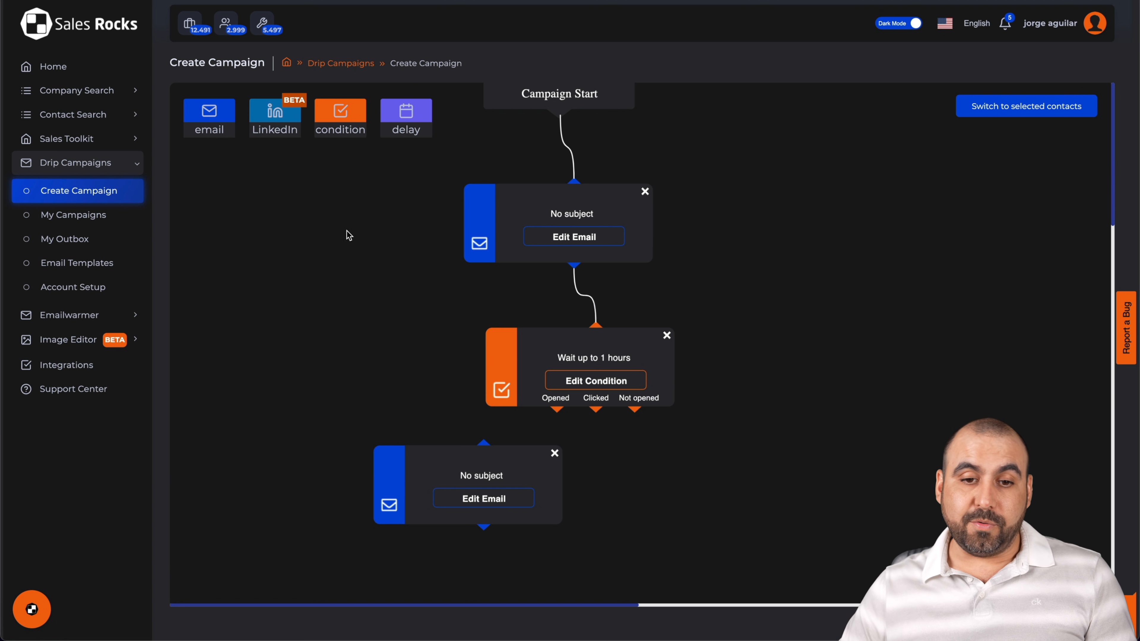
pyautogui.moveTo(220, 108); pyautogui.dragTo(645, 495)
pyautogui.moveTo(517, 458); pyautogui.dragTo(432, 467)
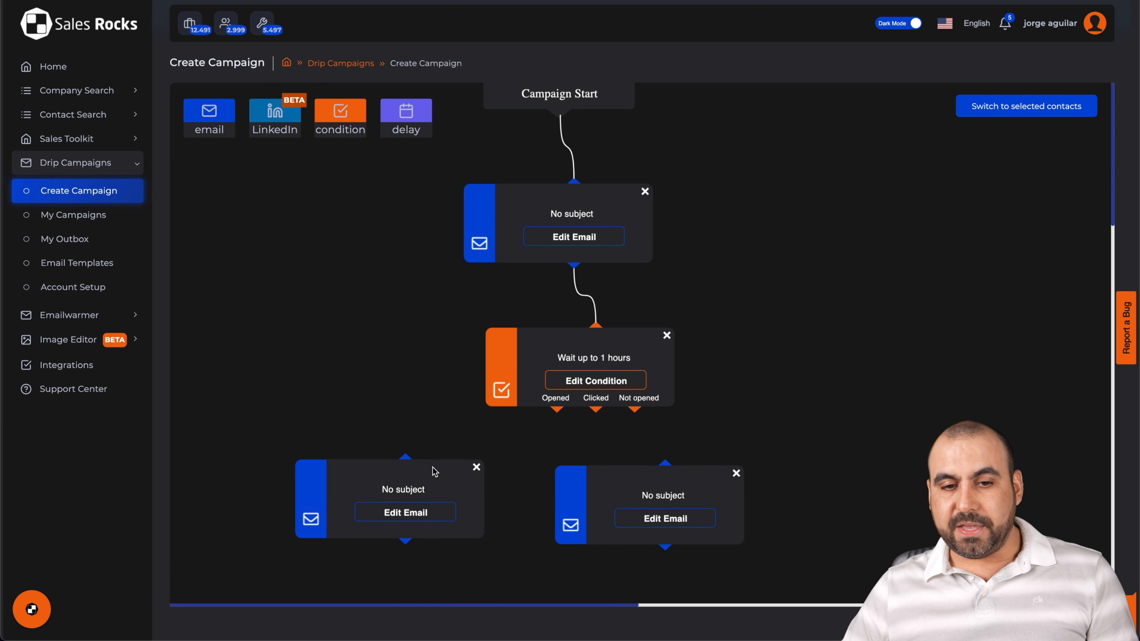
pyautogui.moveTo(205, 119); pyautogui.dragTo(853, 487)
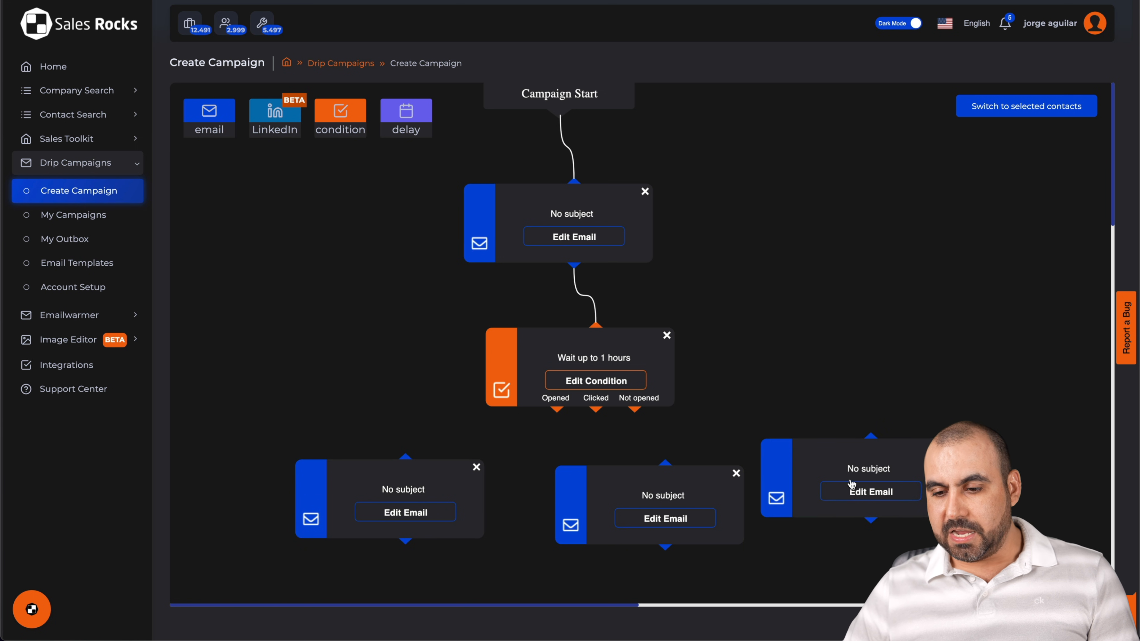
# Add a delay block between the condition and the leftmost email, and set its delay to 2 Days
pyautogui.moveTo(418, 118); pyautogui.dragTo(439, 421)
pyautogui.moveTo(335, 472); pyautogui.dragTo(338, 499)
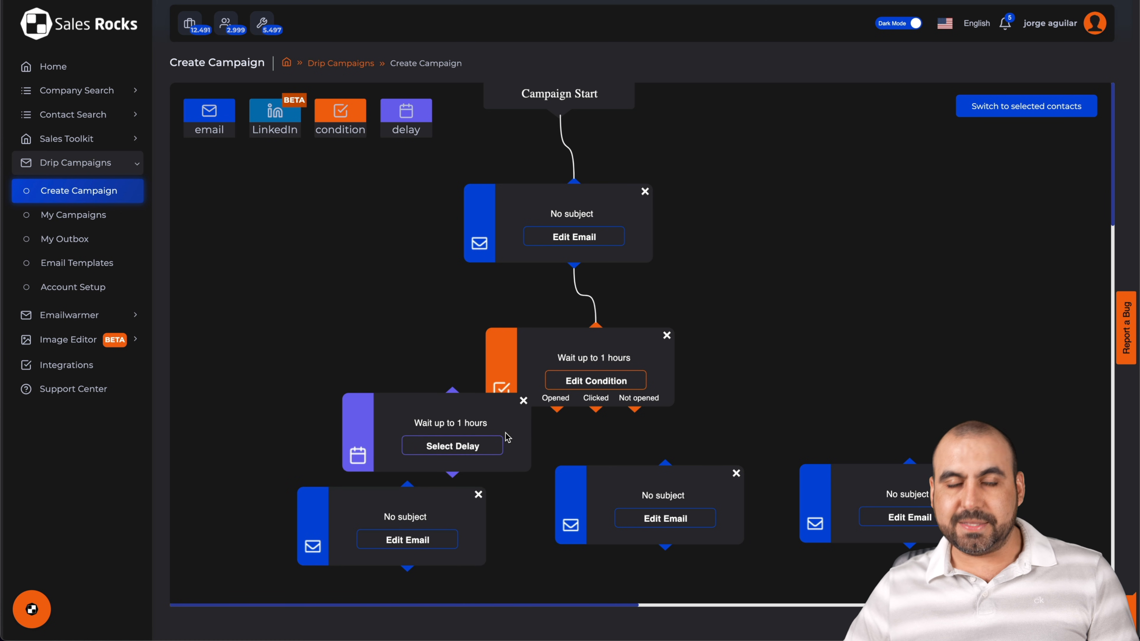
pyautogui.click(460, 445)
pyautogui.click(1018, 68)
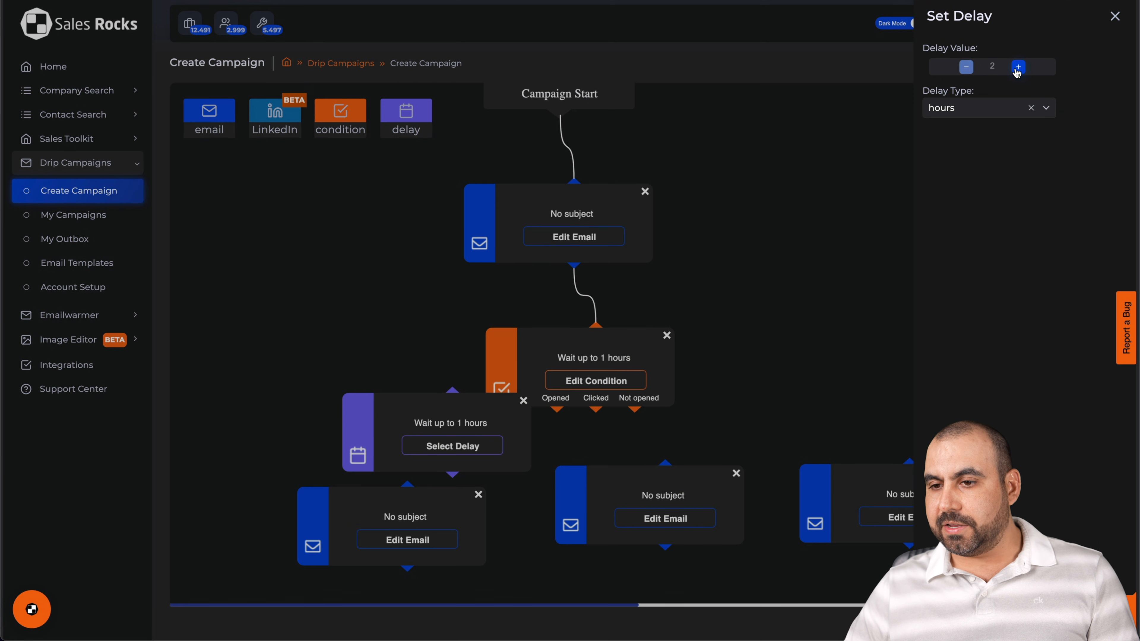
pyautogui.click(1010, 110)
pyautogui.click(956, 142)
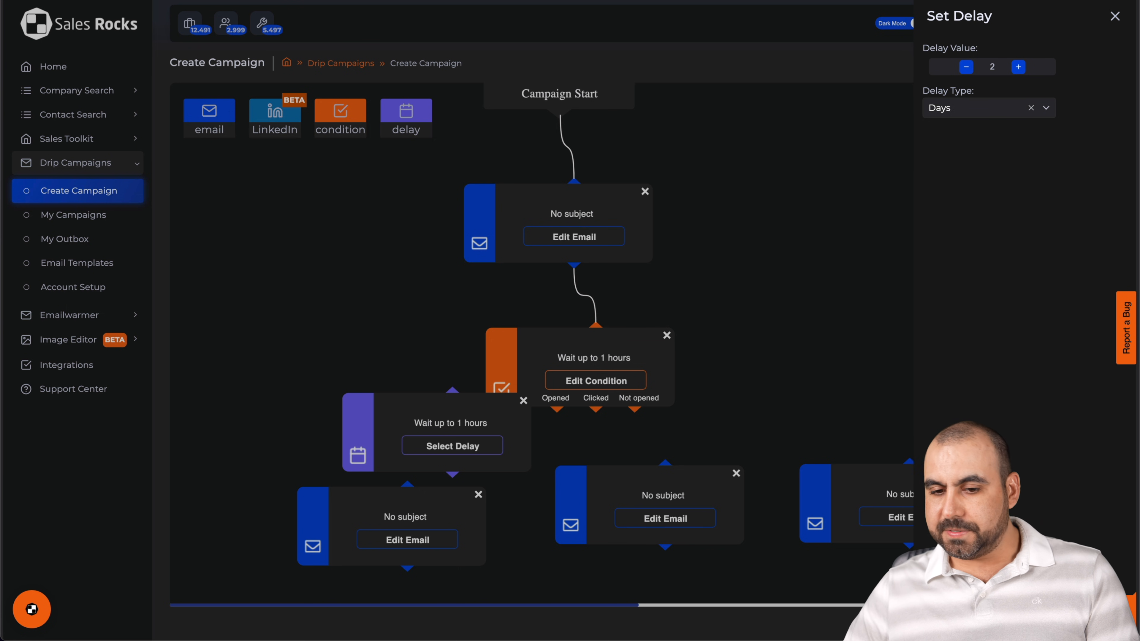
pyautogui.click(956, 618)
# Connect the condition's Opened output to the delay block and the delay to the leftmost email, spacing the blocks apart
pyautogui.moveTo(587, 341); pyautogui.dragTo(626, 312)
pyautogui.moveTo(594, 381); pyautogui.dragTo(454, 390)
pyautogui.moveTo(593, 381); pyautogui.dragTo(454, 391)
pyautogui.moveTo(594, 381); pyautogui.dragTo(452, 390)
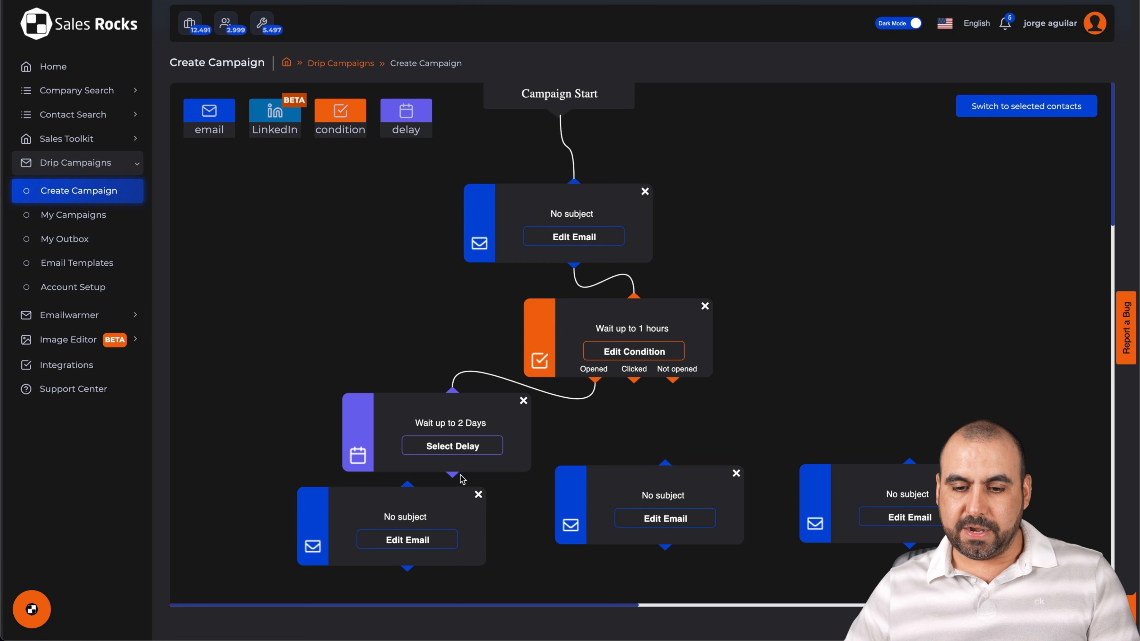
pyautogui.moveTo(453, 476); pyautogui.dragTo(407, 485)
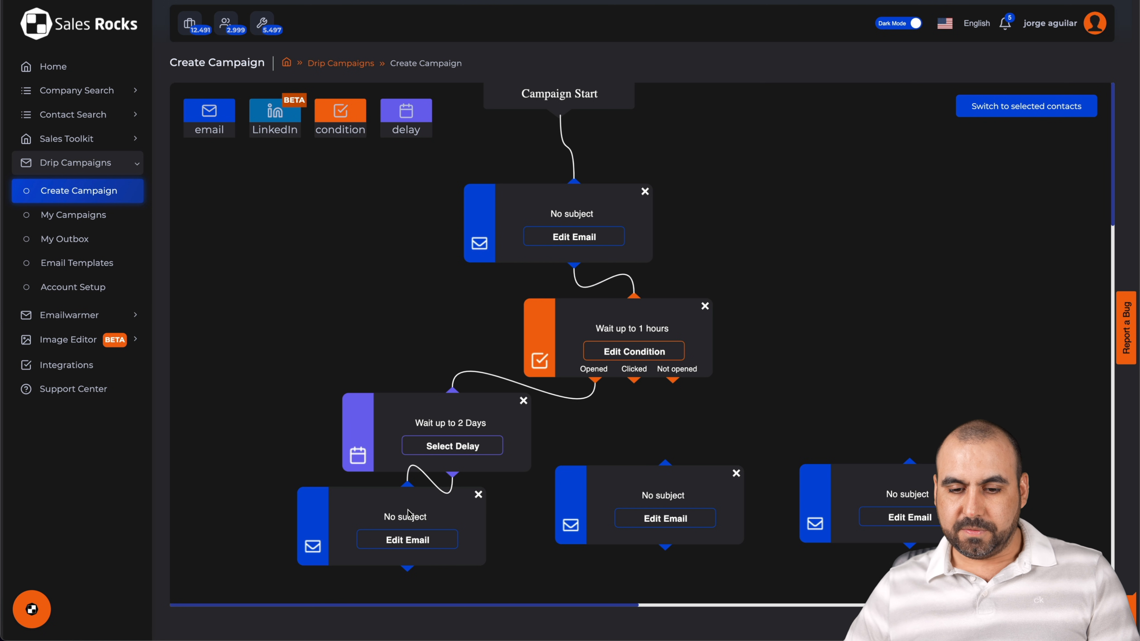
pyautogui.moveTo(422, 424); pyautogui.dragTo(352, 394)
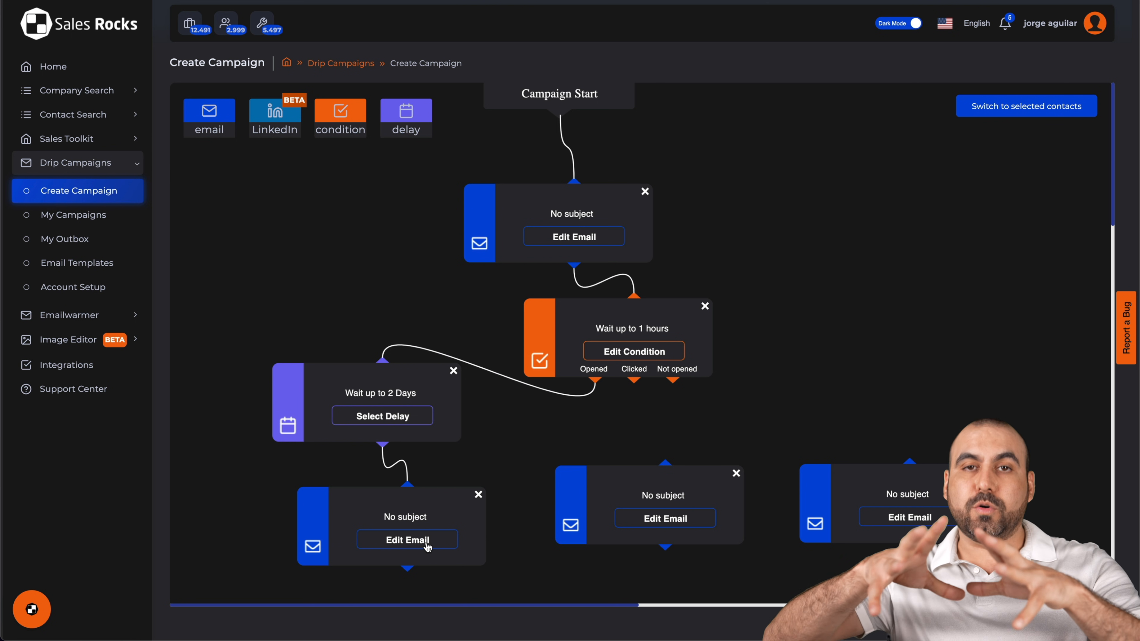
# Add a LinkedIn block with the action Check if Profile is Connected and place it clear of the condition block
pyautogui.moveTo(271, 110); pyautogui.dragTo(784, 332)
pyautogui.click(810, 332)
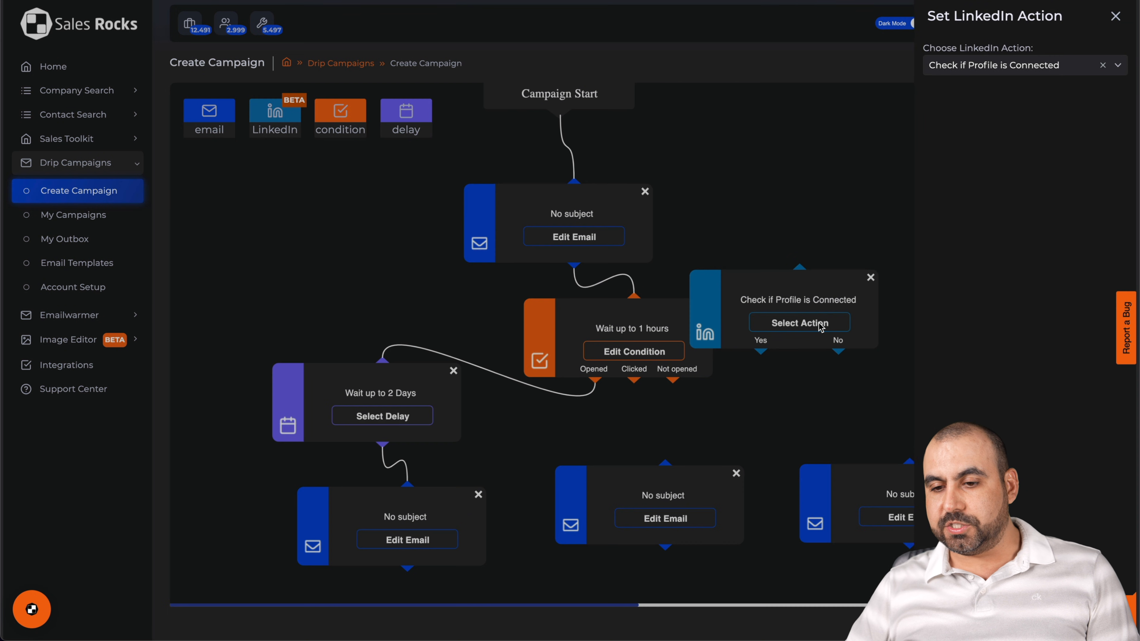
pyautogui.click(997, 63)
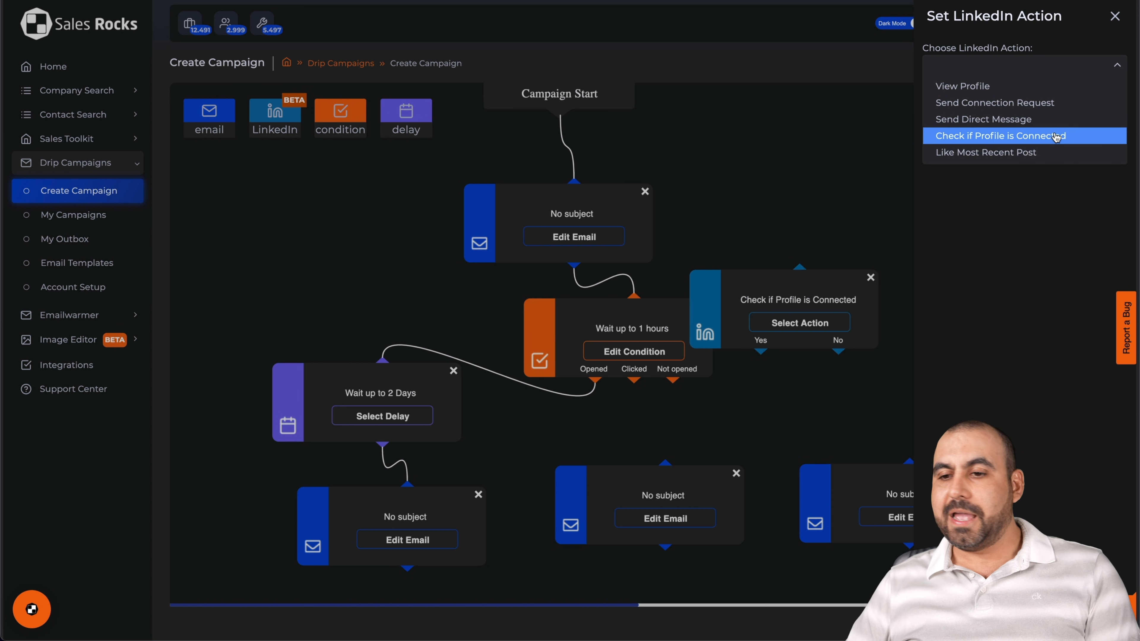
pyautogui.click(848, 282)
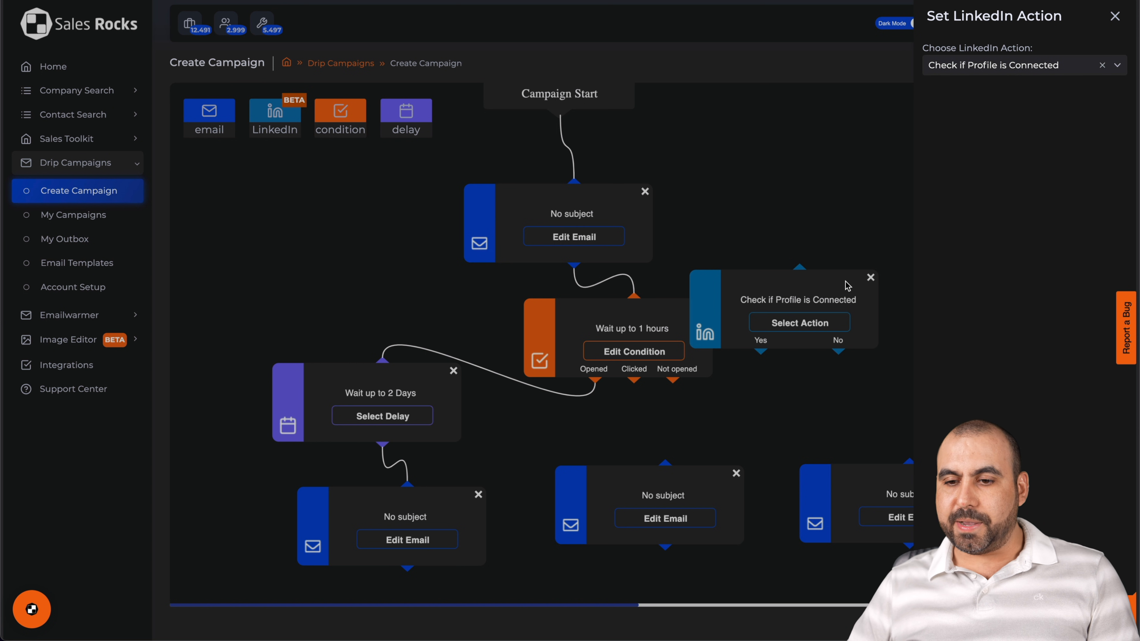
pyautogui.click(1114, 17)
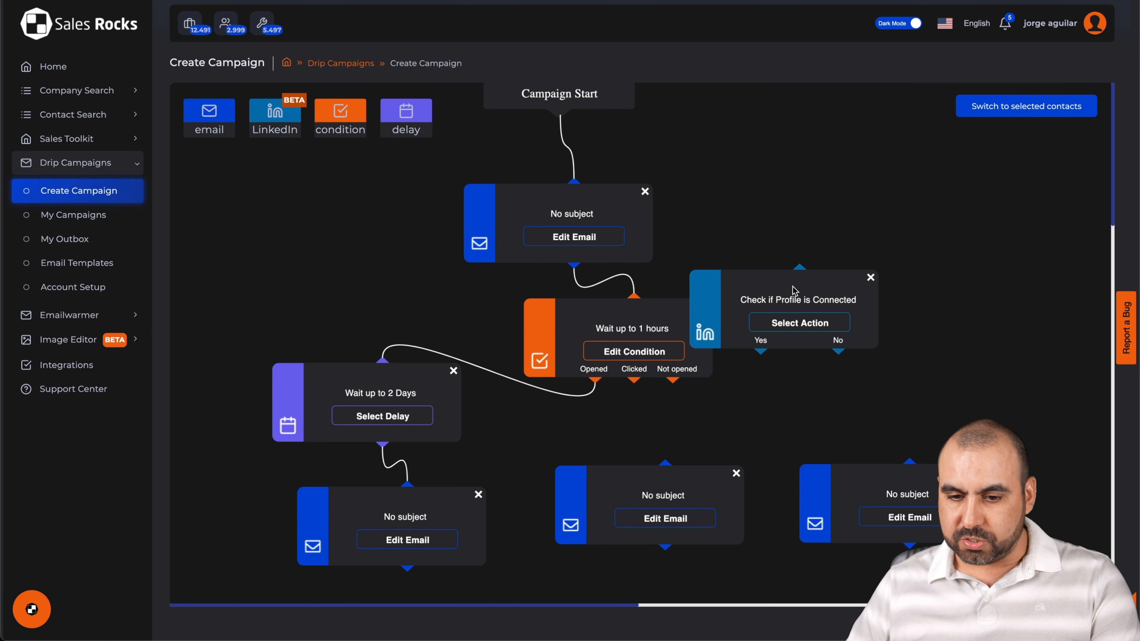
pyautogui.moveTo(792, 286); pyautogui.dragTo(894, 263)
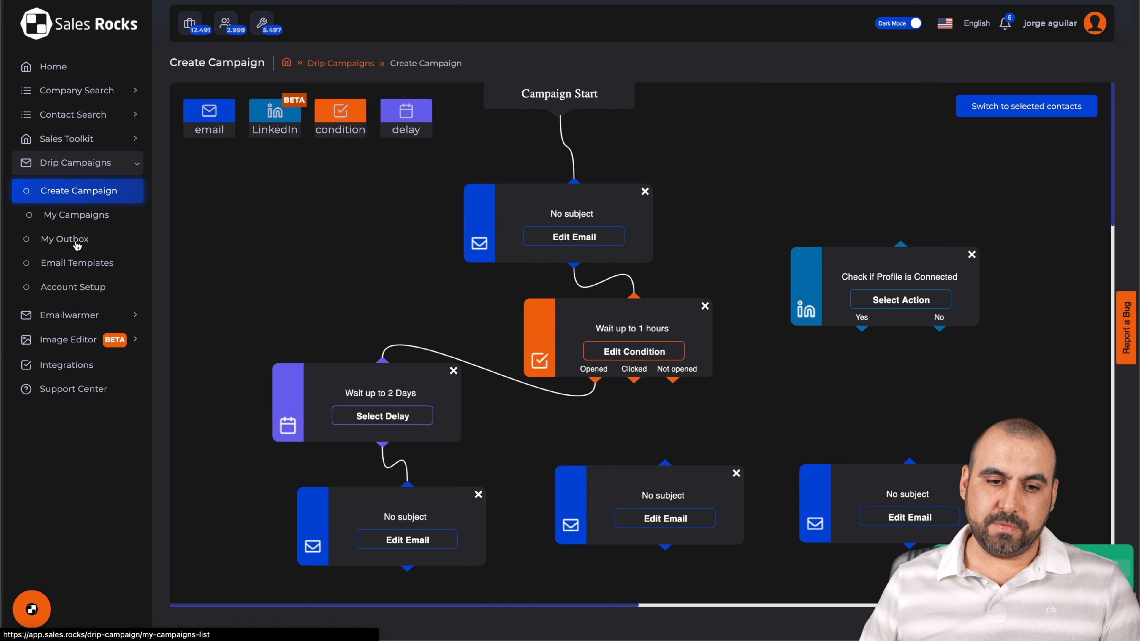
# Leave the campaign canvas and open the My Campaigns list
pyautogui.click(83, 265)
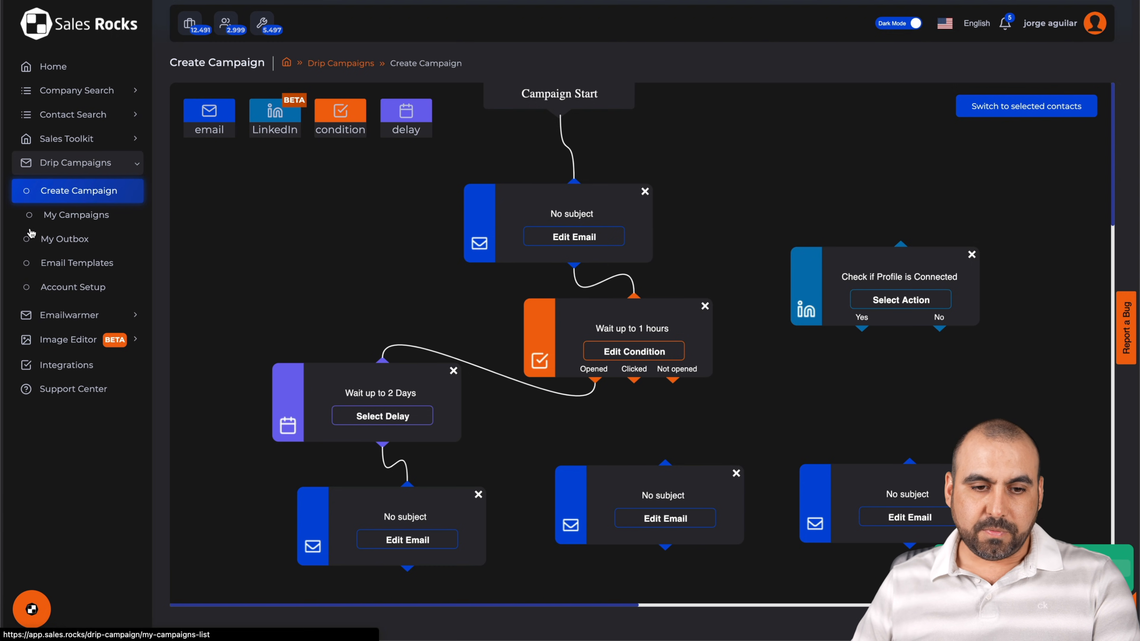
pyautogui.click(81, 194)
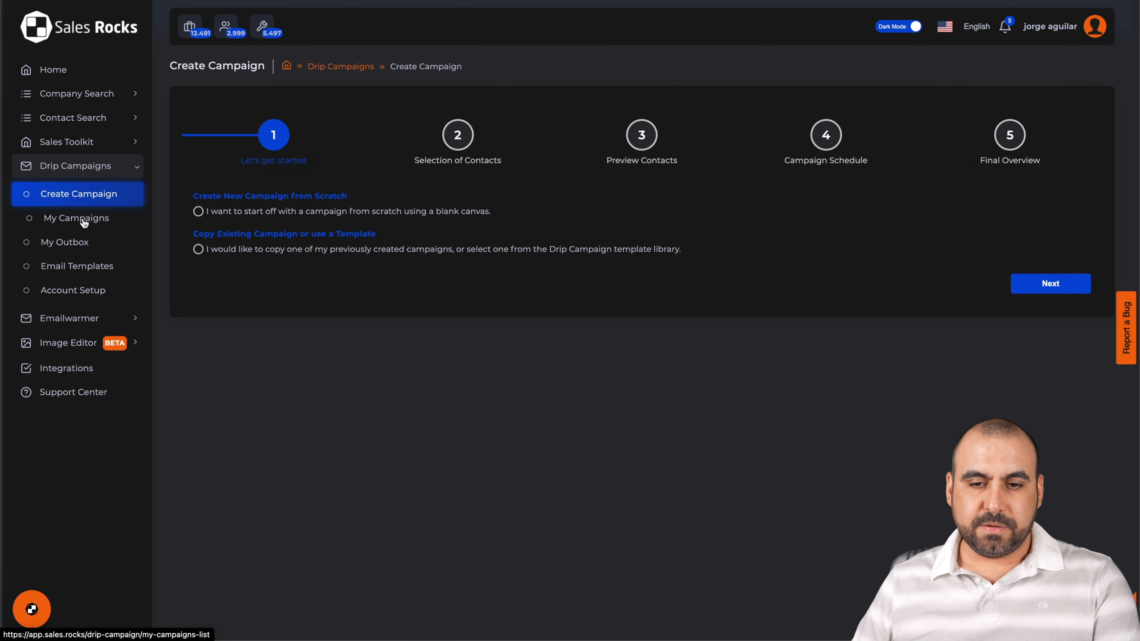
pyautogui.click(82, 220)
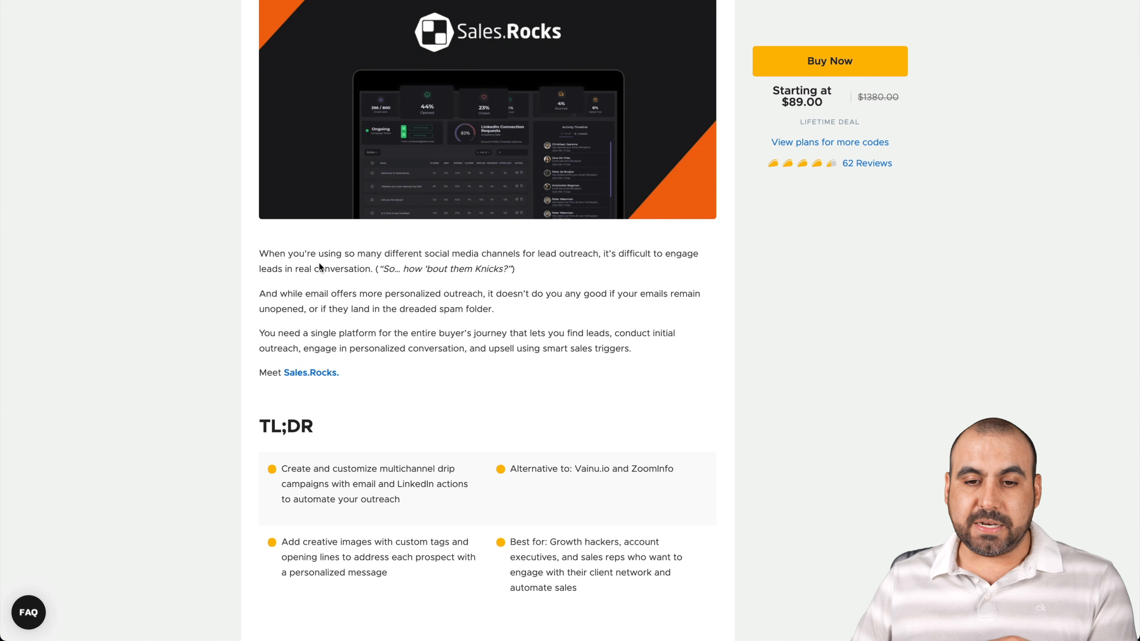
# Examine the drip campaign features and the Single, Double, and Multiple plans on the Sales.Rocks lifetime deal page
pyautogui.scroll(-20, 319, 267)
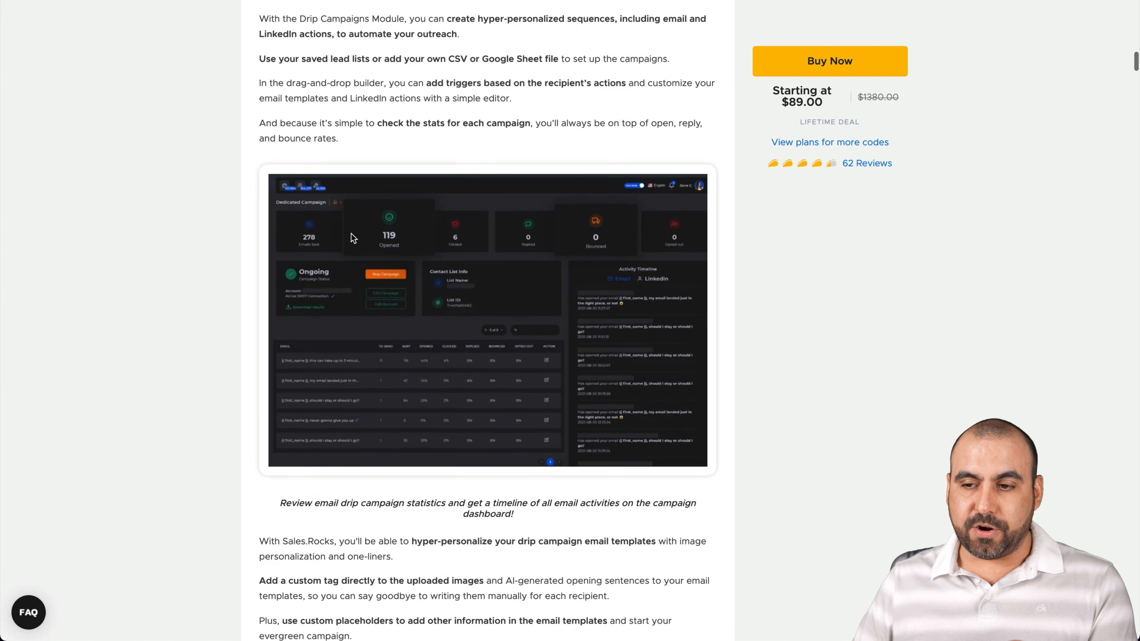
pyautogui.scroll(-15, 353, 238)
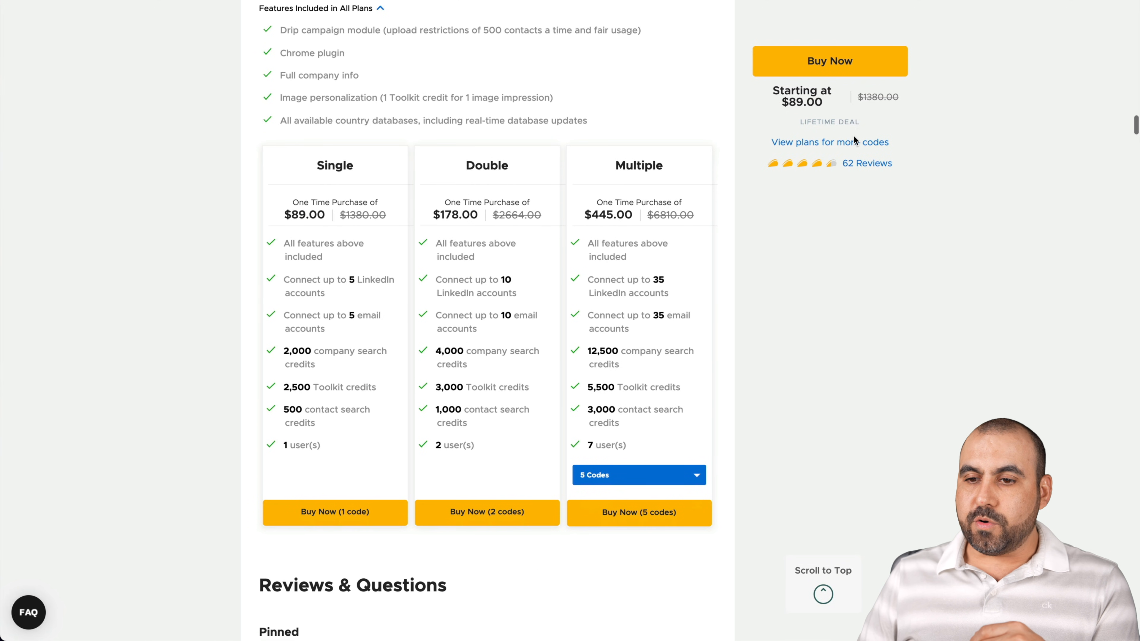
pyautogui.moveTo(351, 310); pyautogui.dragTo(379, 312)
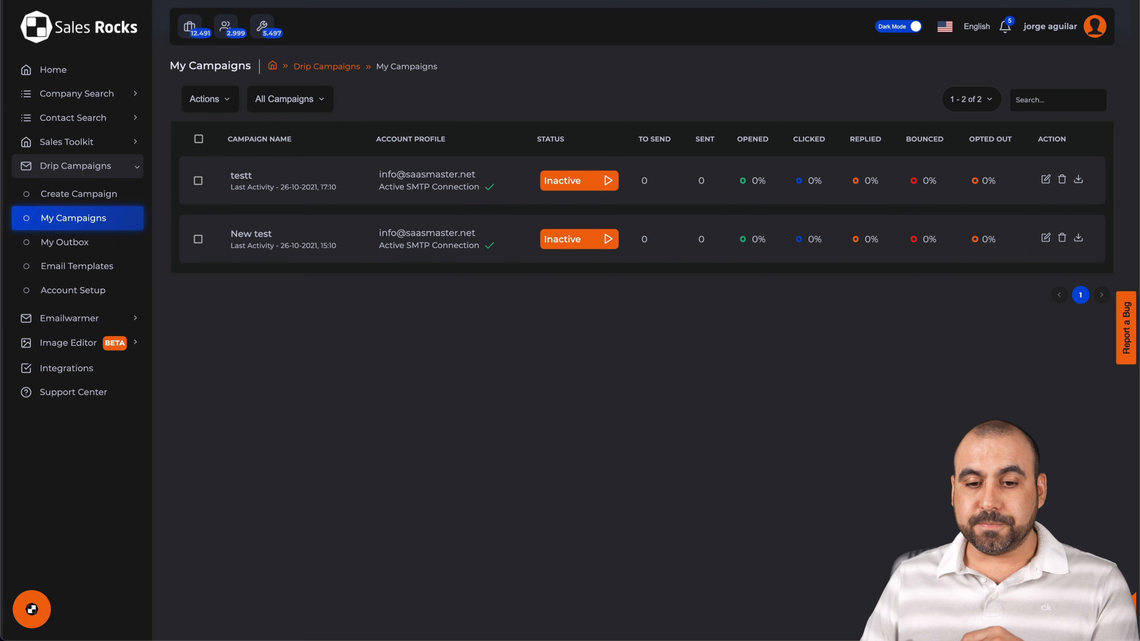
# Open the Emailwarmer dashboard and examine the existing email warming process
pyautogui.click(104, 320)
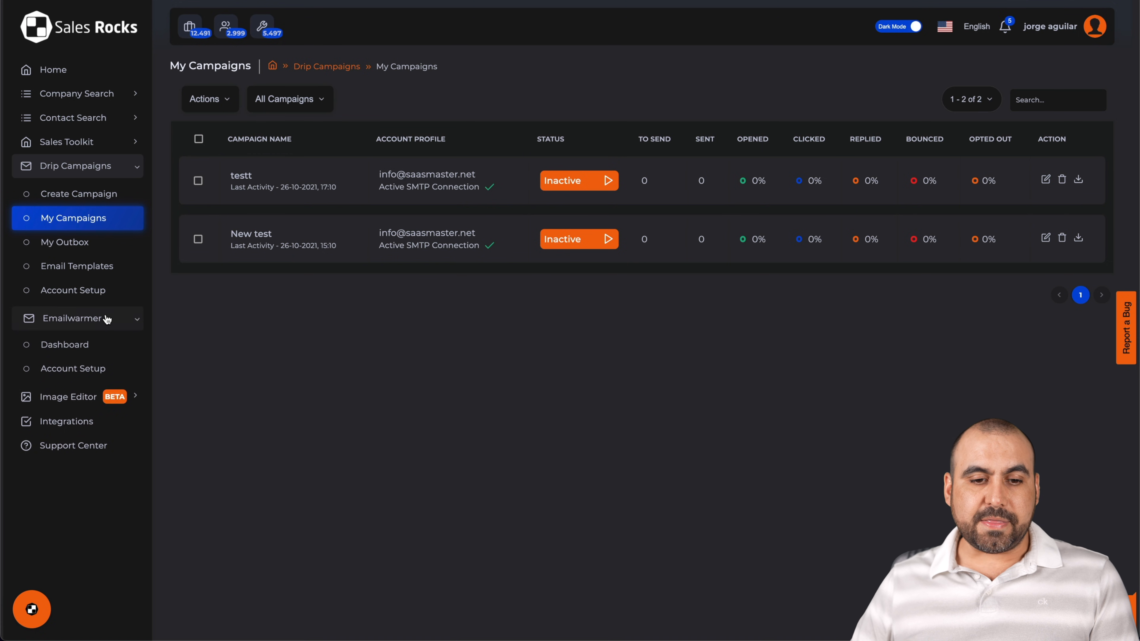
pyautogui.click(74, 344)
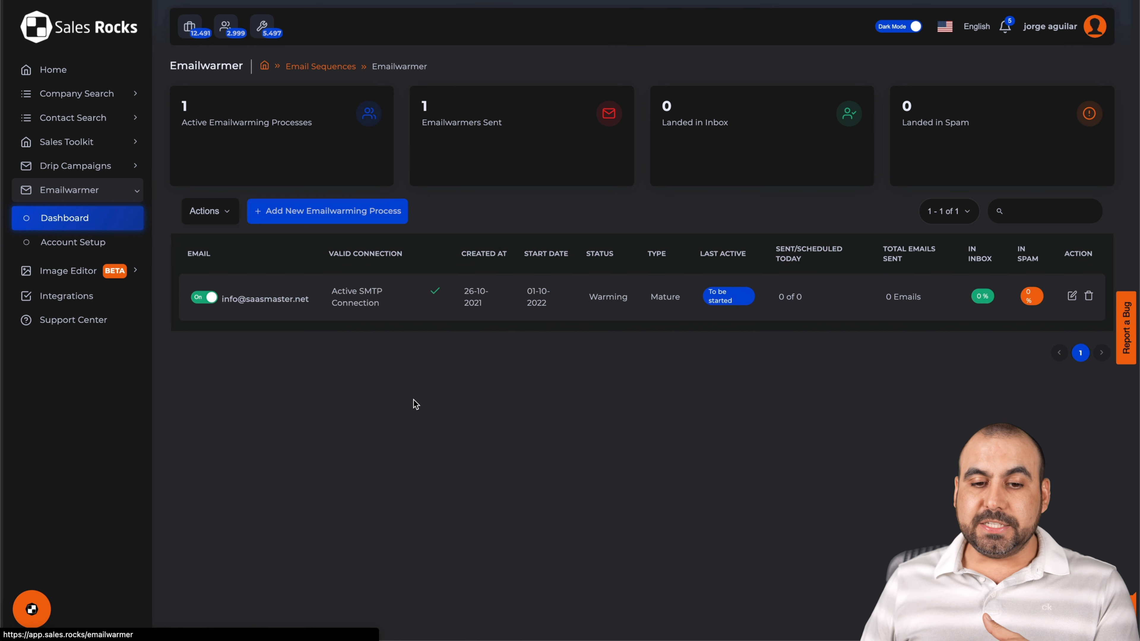
pyautogui.click(87, 191)
pyautogui.click(90, 191)
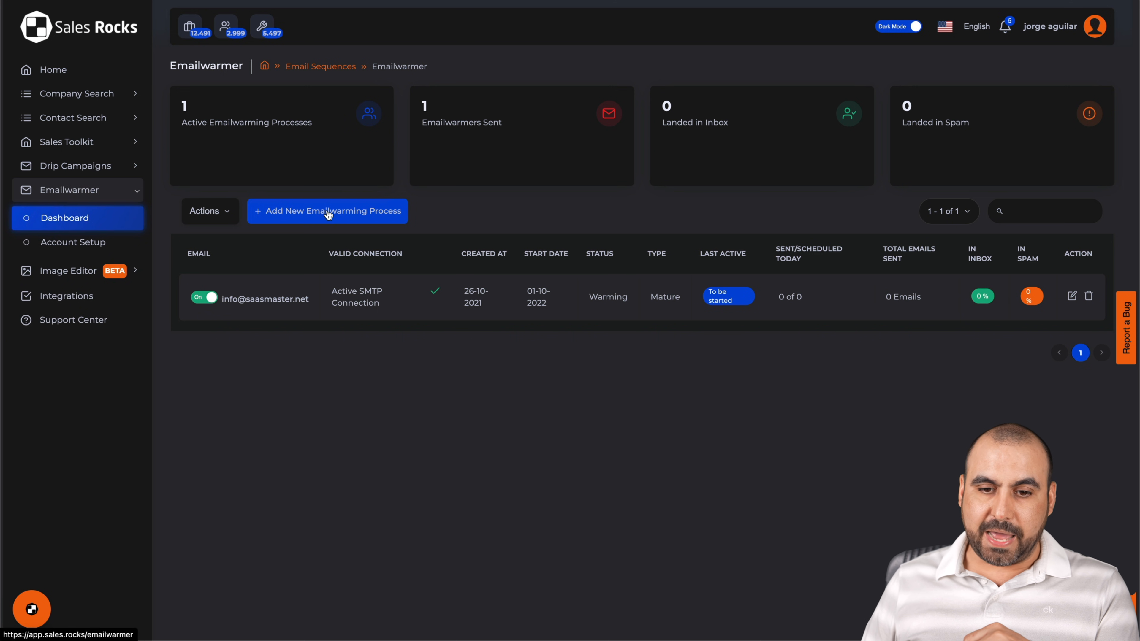
# Begin a new emailwarming process for a Mature Account and assign the existing email account to it
pyautogui.click(328, 212)
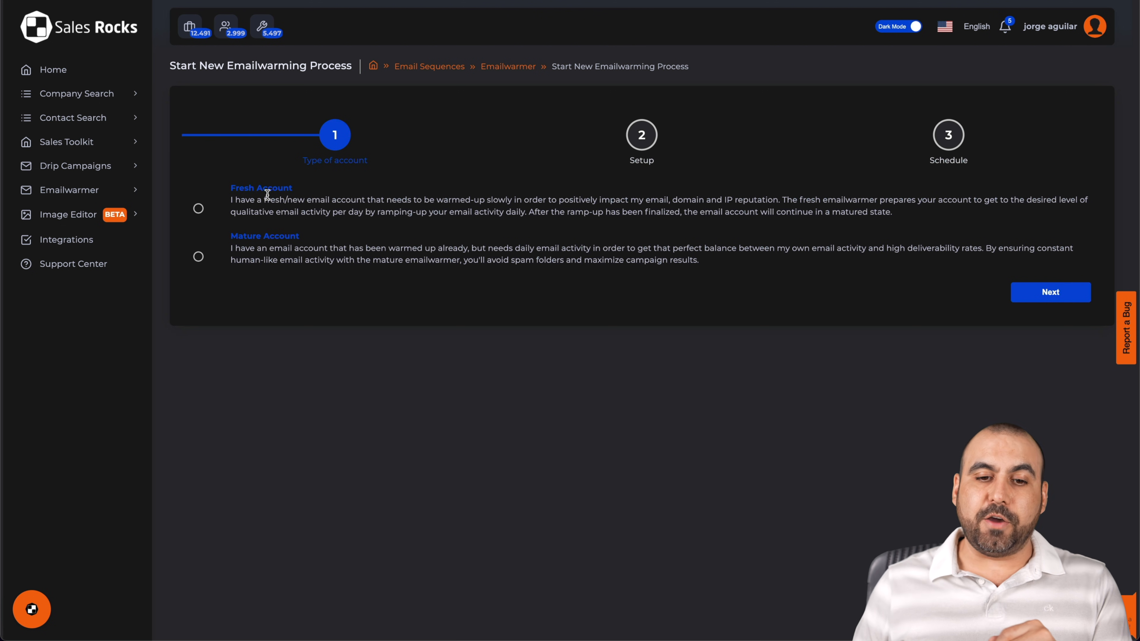
pyautogui.click(199, 257)
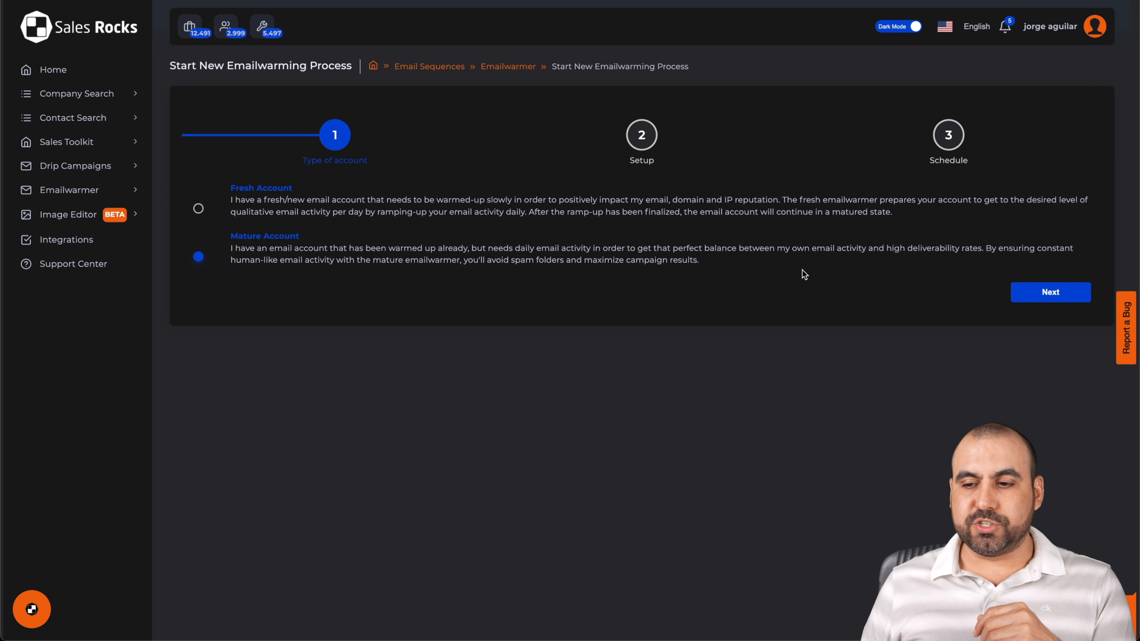
pyautogui.click(1048, 292)
pyautogui.click(329, 195)
pyautogui.click(325, 210)
pyautogui.moveTo(193, 236); pyautogui.dragTo(321, 240)
pyautogui.click(429, 288)
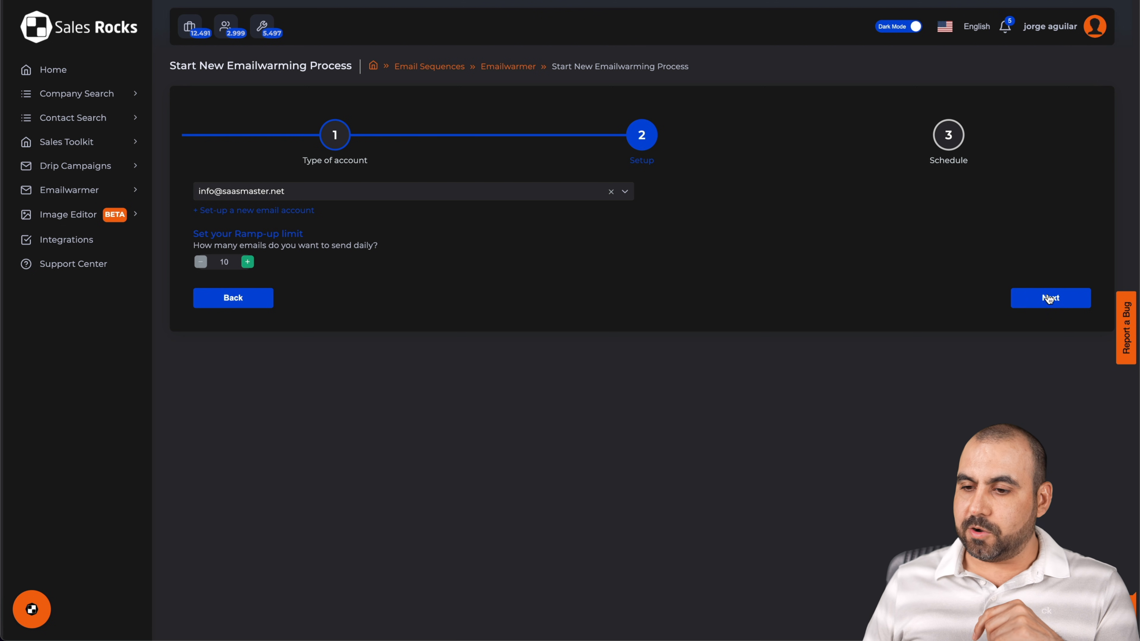
pyautogui.click(1049, 299)
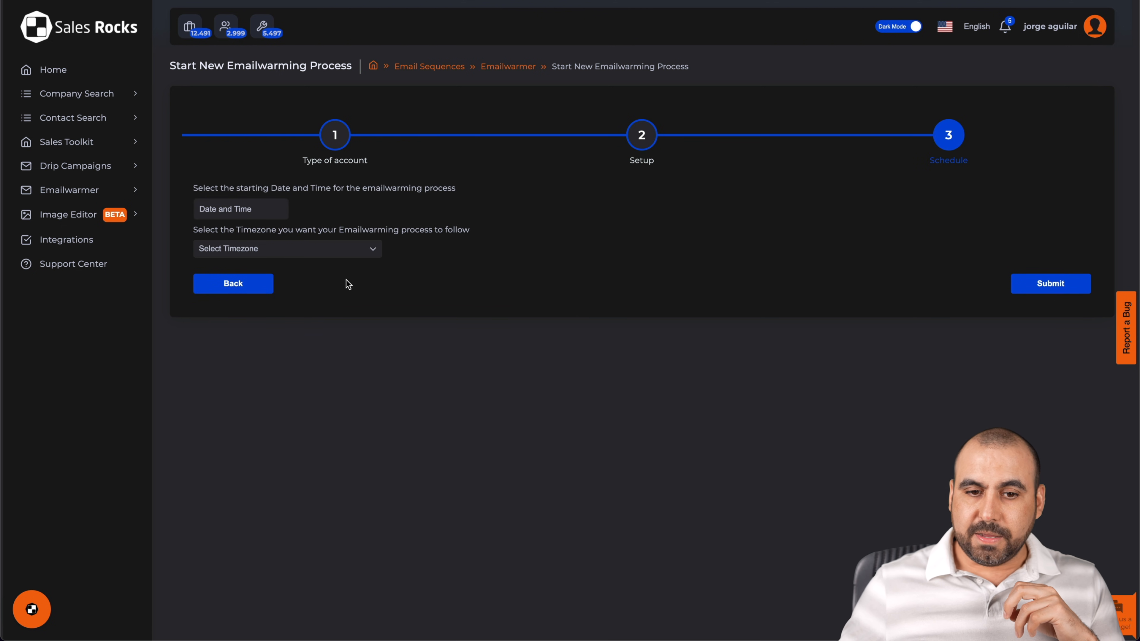
# Schedule the emailwarming start for 2021-10-28 at 12:00 in the Africa/Asmera (GMT+03:00) timezone, and return to its setup stage without submitting
pyautogui.click(250, 218)
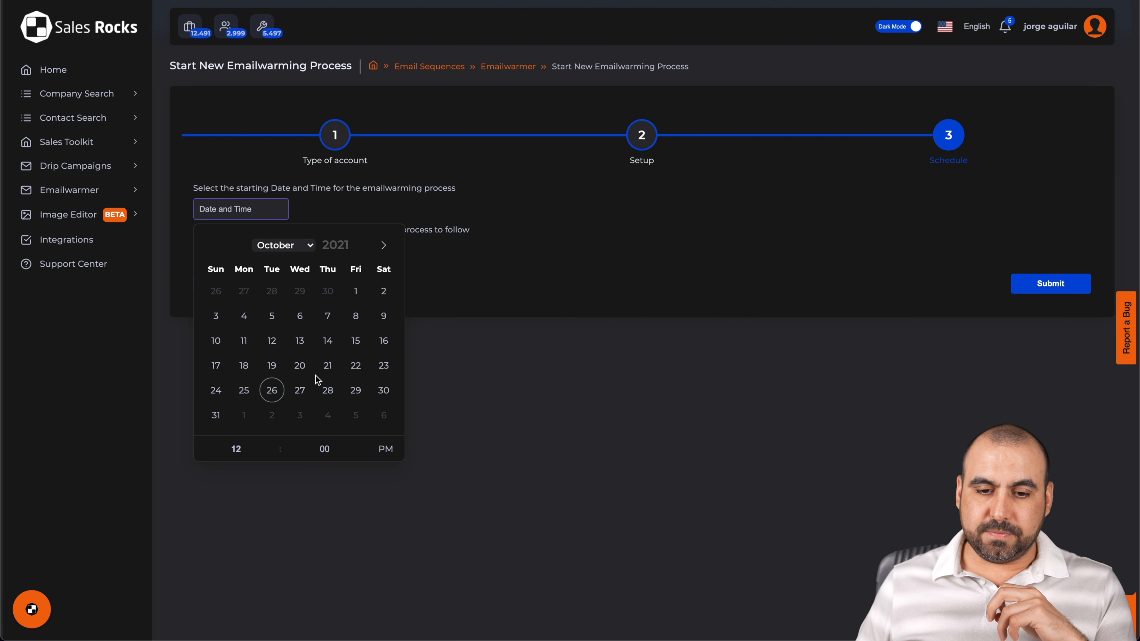
pyautogui.click(329, 390)
pyautogui.click(503, 361)
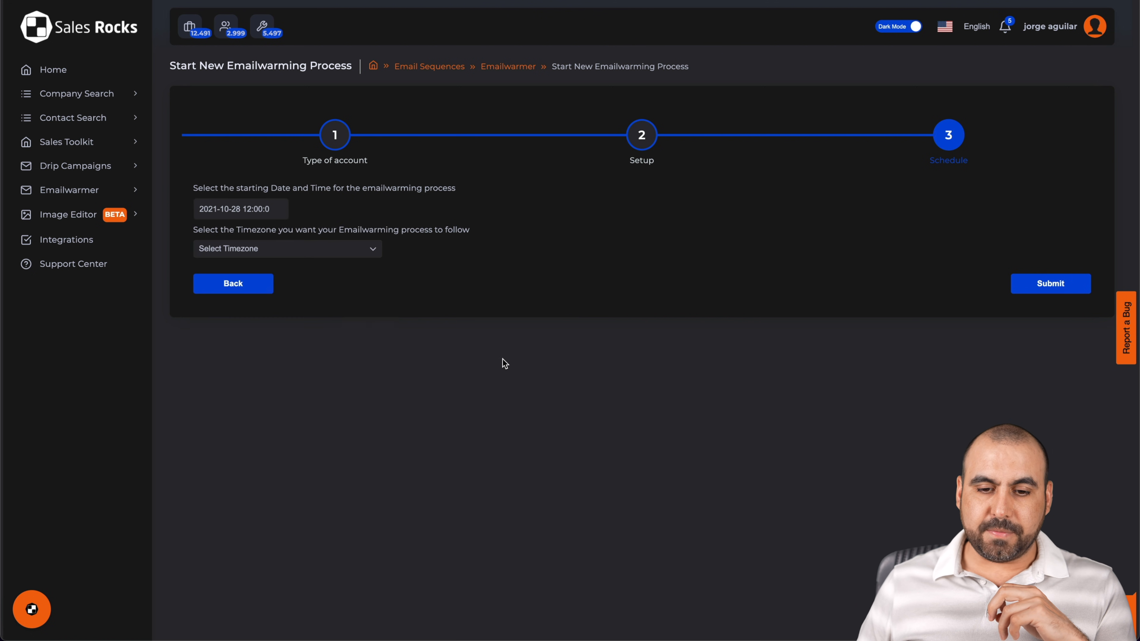
pyautogui.click(251, 248)
pyautogui.click(292, 341)
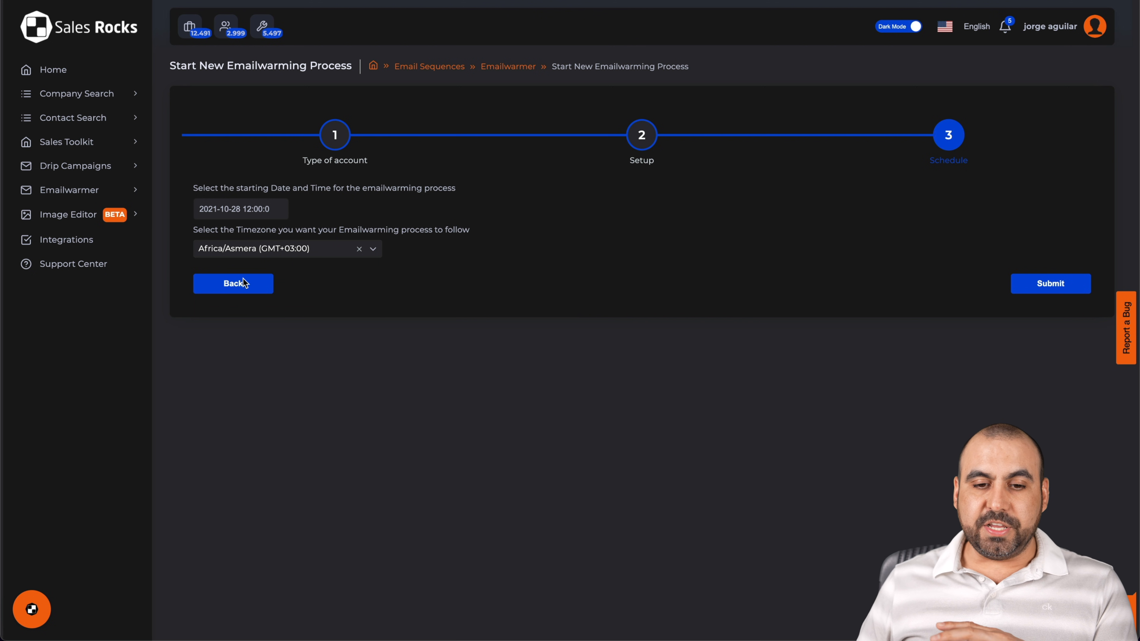
pyautogui.click(259, 291)
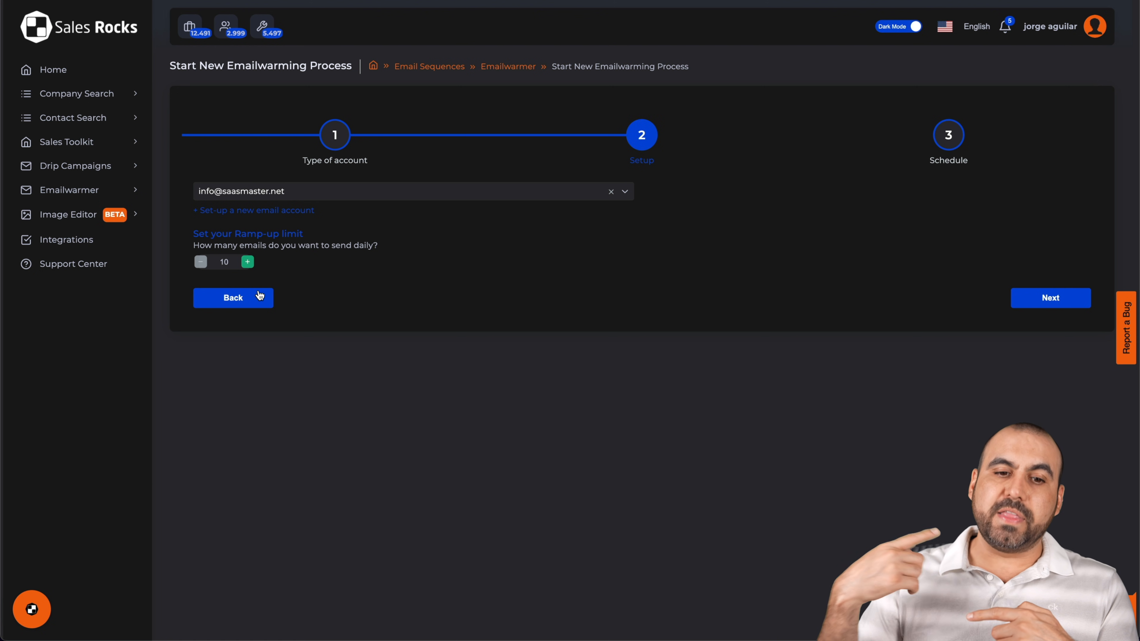
# Start a new image template based on a background image and upload sales rock.webp from the Desktop as the background
pyautogui.click(83, 220)
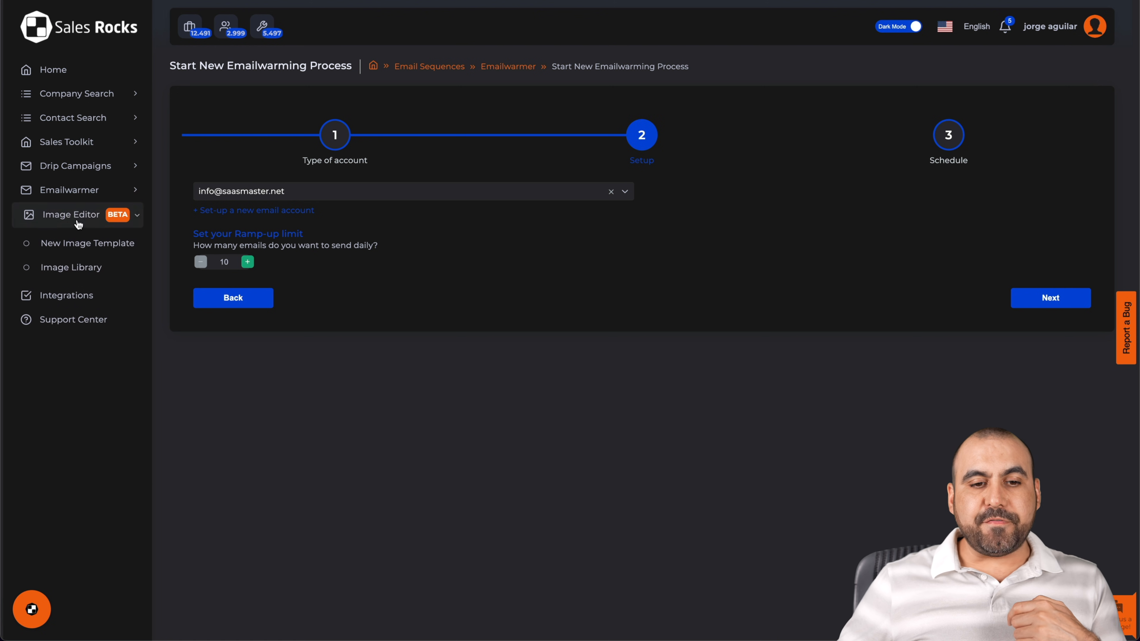
pyautogui.click(94, 245)
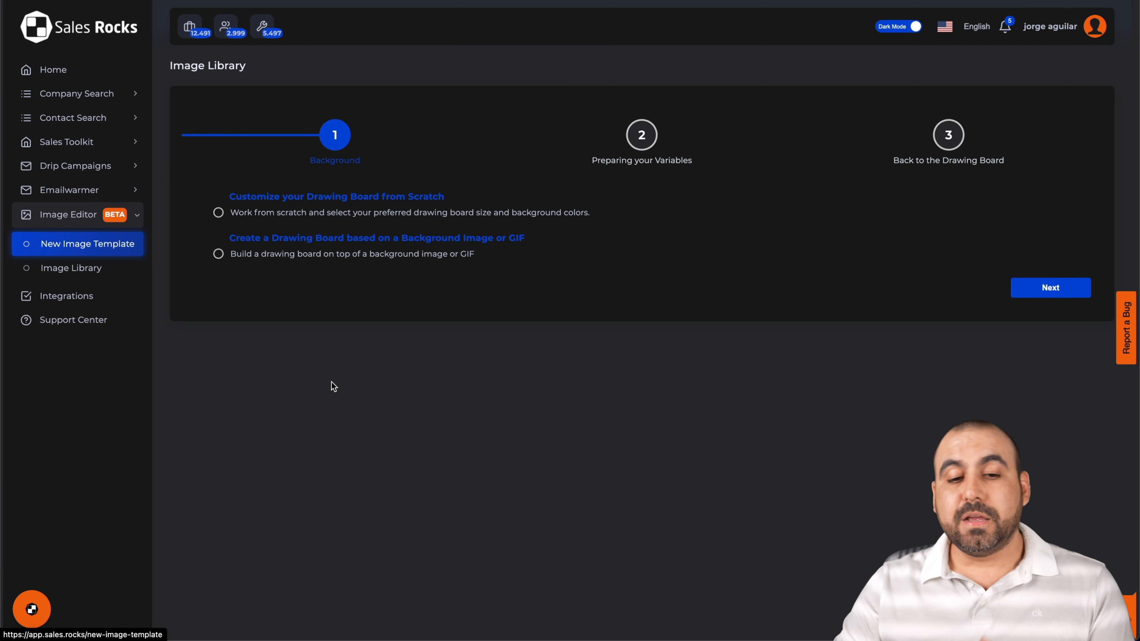
pyautogui.click(218, 255)
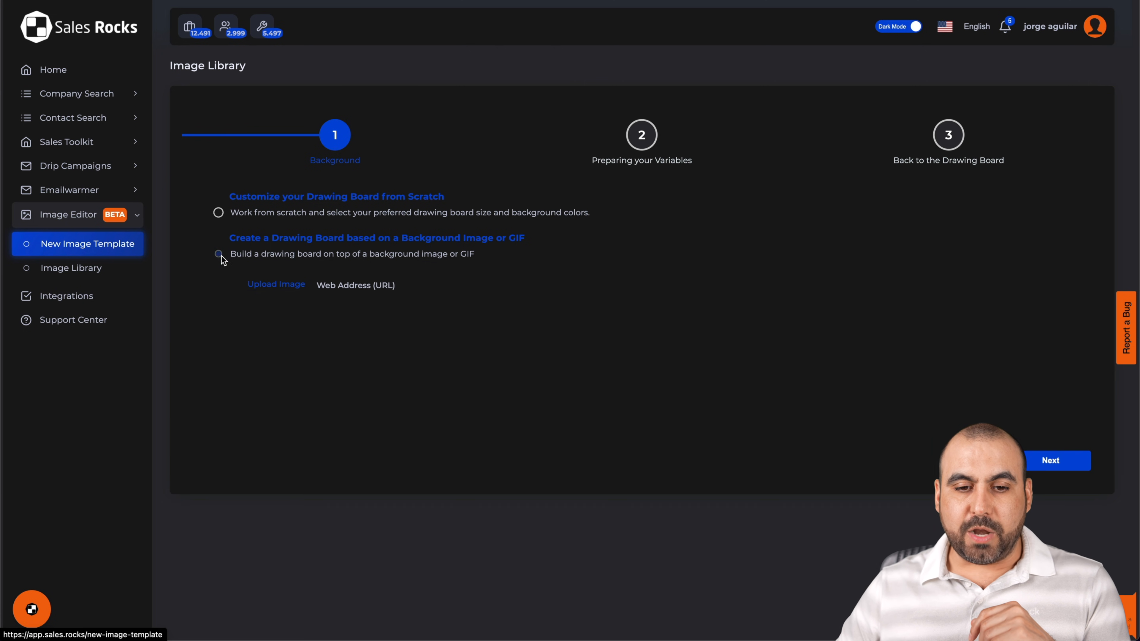
pyautogui.click(346, 386)
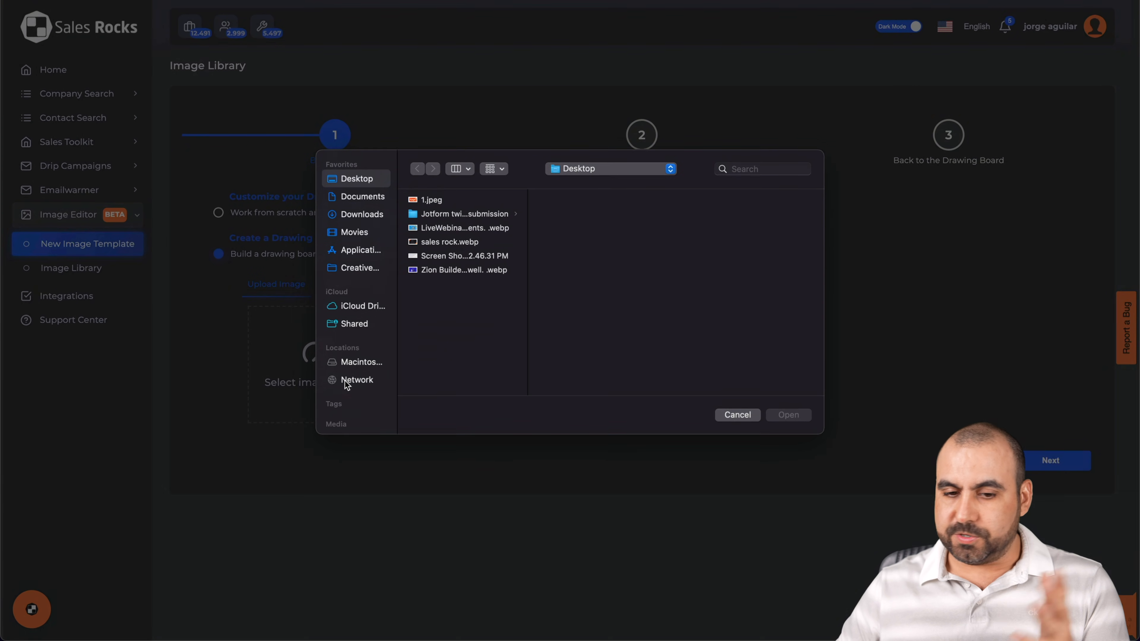
pyautogui.click(458, 243)
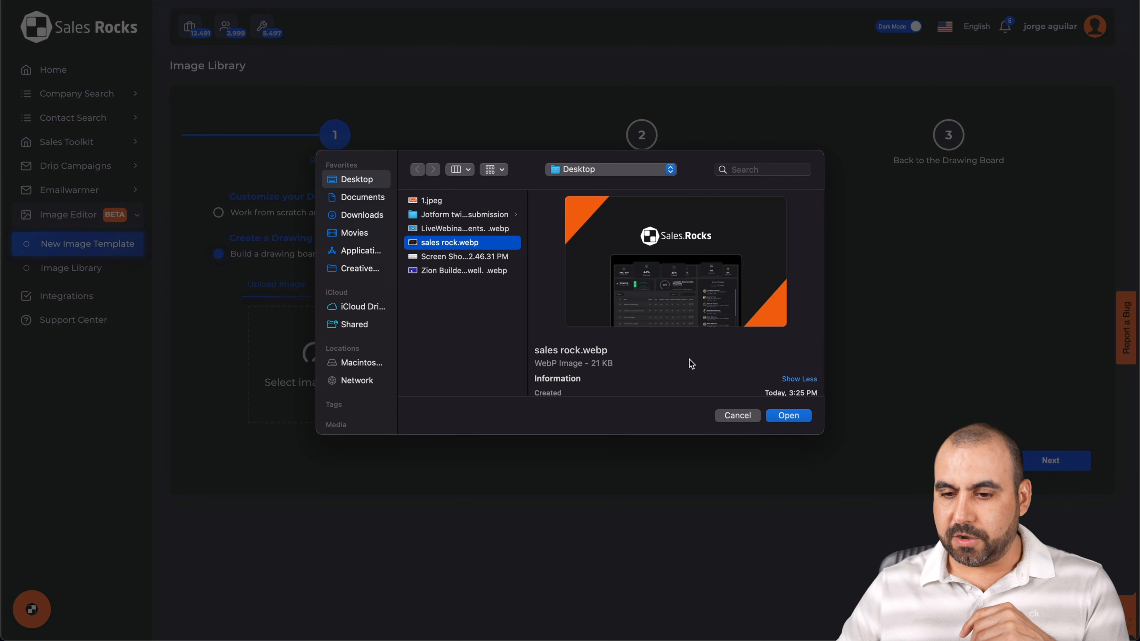
pyautogui.click(794, 417)
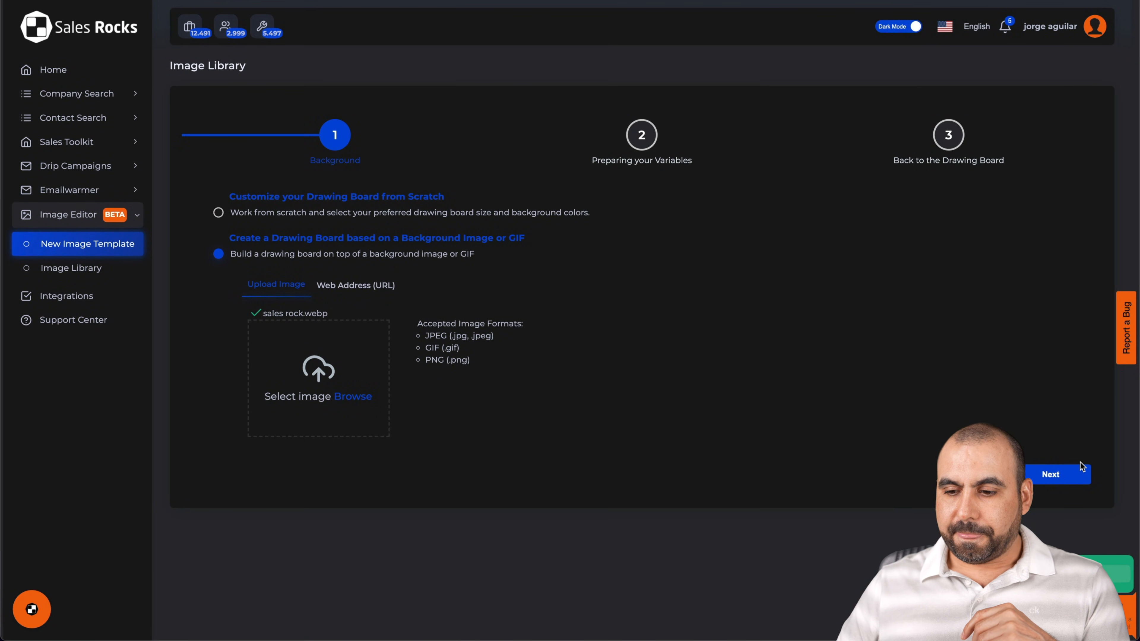
pyautogui.click(1067, 480)
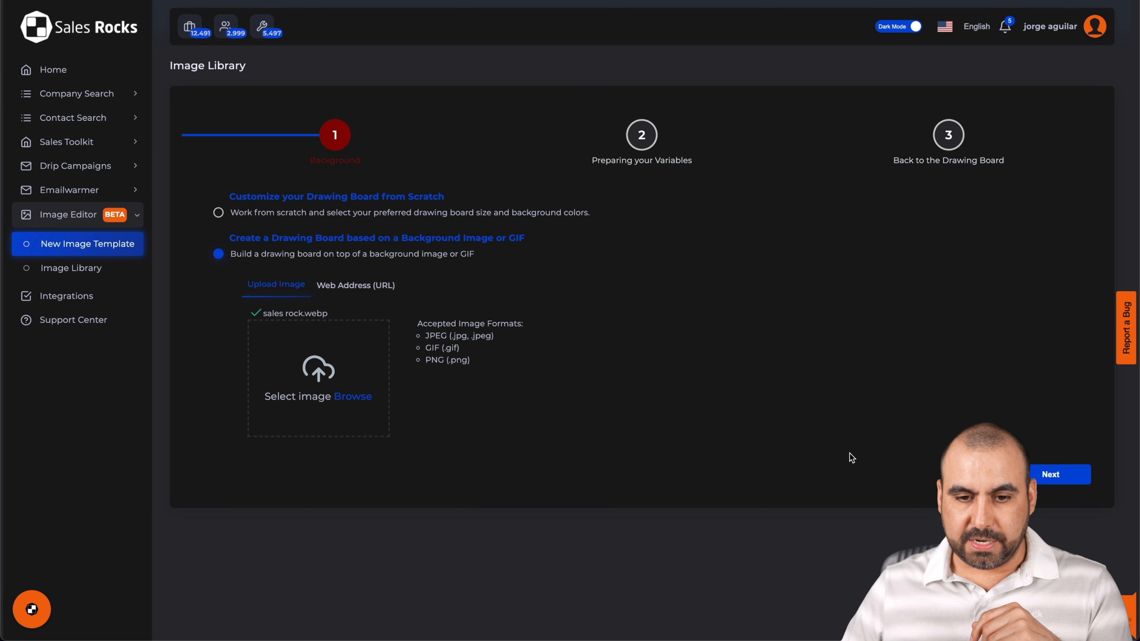
pyautogui.click(1059, 476)
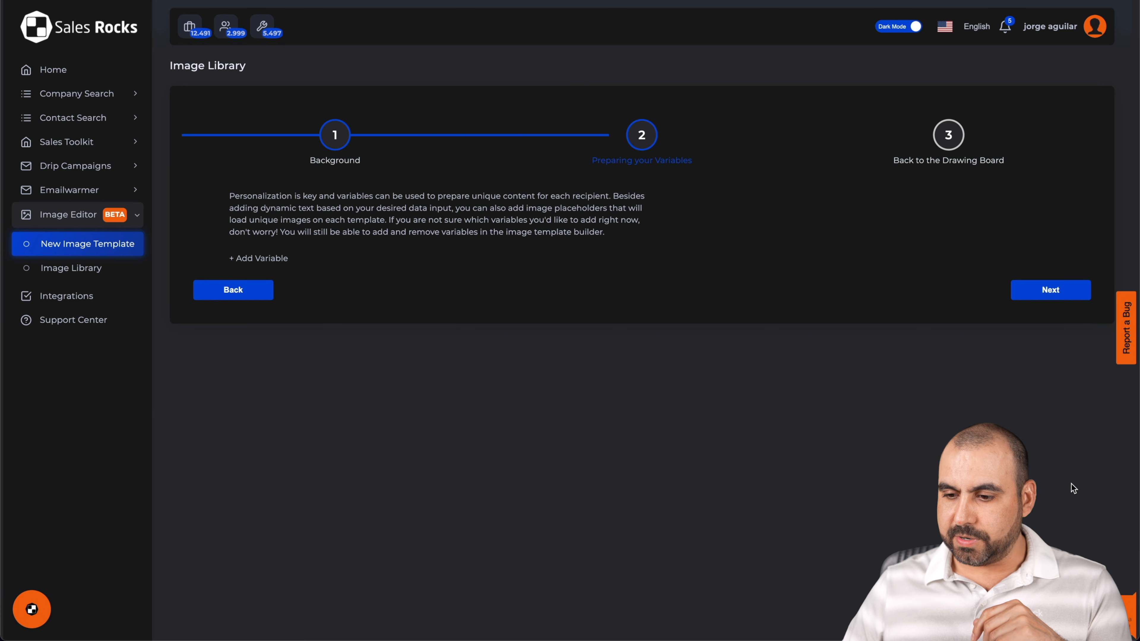
# Add the company_name and website variables to the image template
pyautogui.click(252, 258)
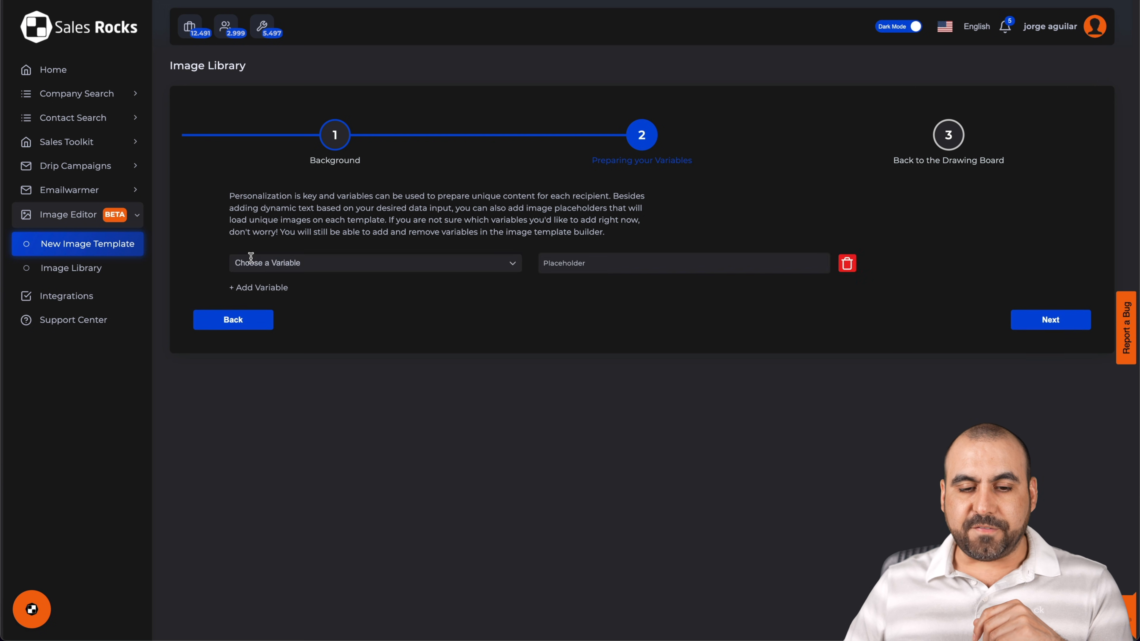
pyautogui.click(335, 264)
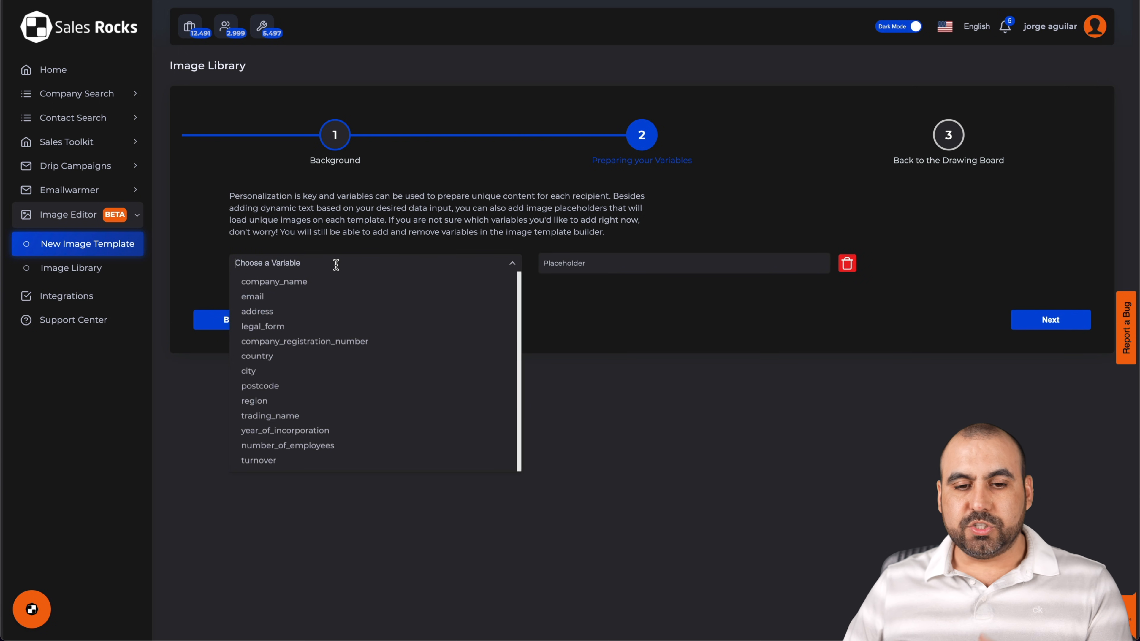
pyautogui.click(319, 283)
pyautogui.click(282, 292)
pyautogui.click(346, 295)
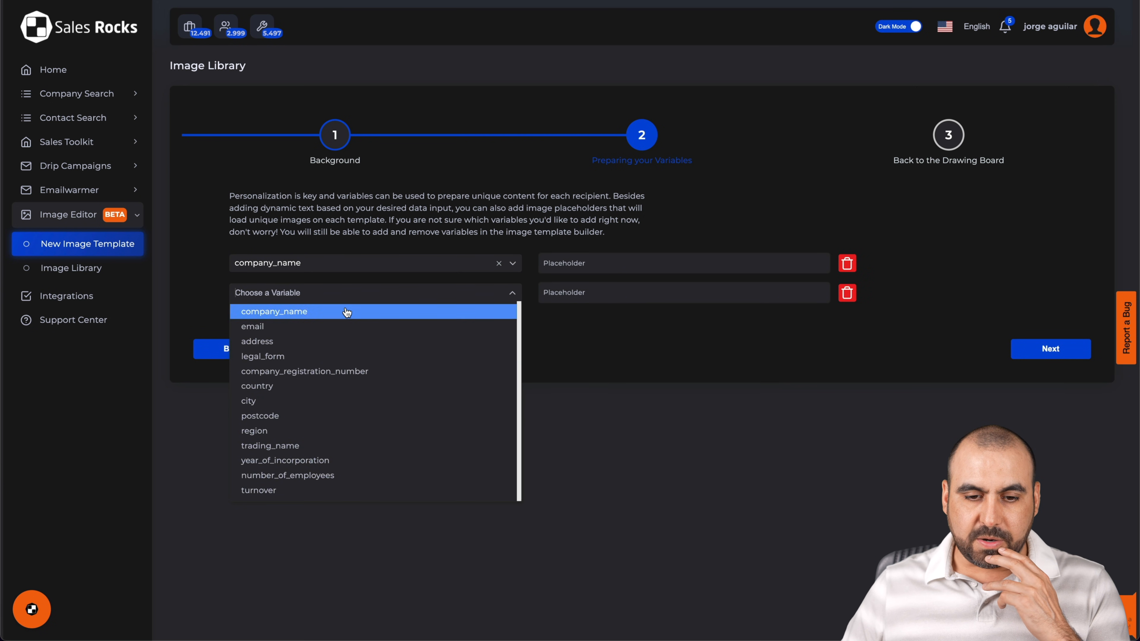
pyautogui.write('web')
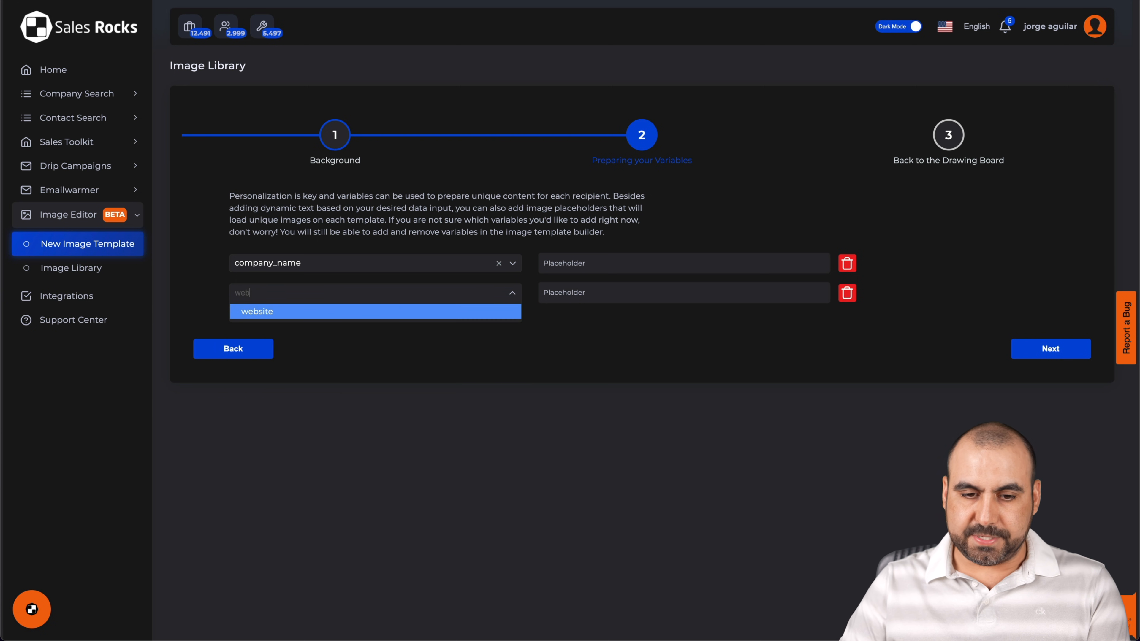
pyautogui.click(345, 313)
# Set the variable placeholders to "company" for company_name and "website" for website, and proceed to the template details
pyautogui.click(587, 262)
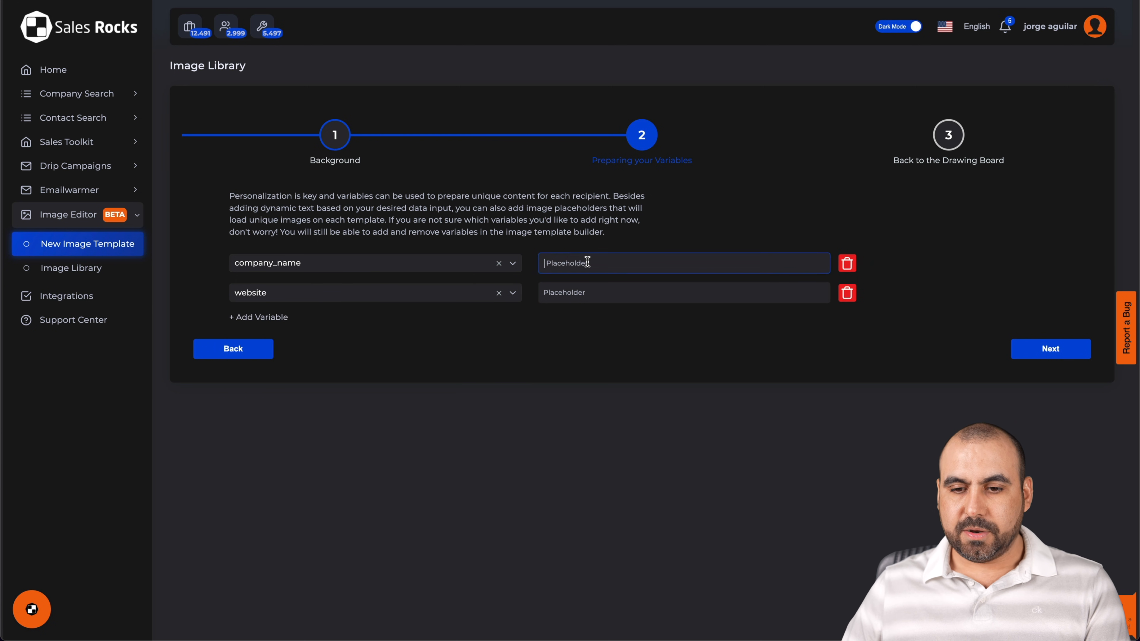
pyautogui.write('company')
pyautogui.click(623, 297)
pyautogui.write('website')
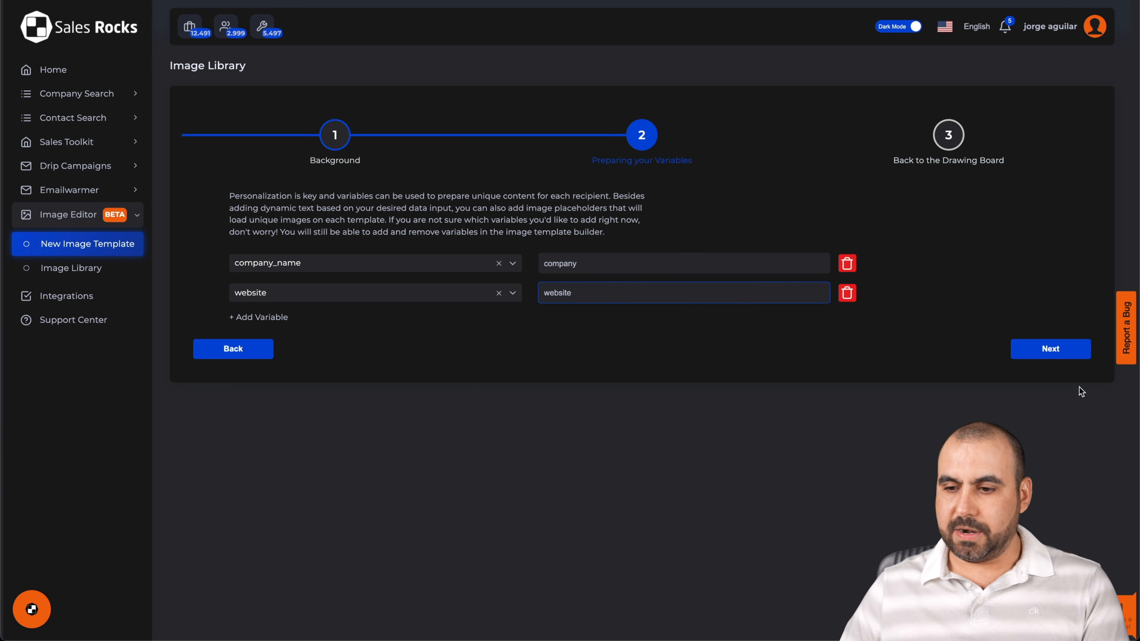
pyautogui.click(1083, 349)
# Name the template "testst" with description "test", folder TEST and label test, and open it on the drawing board
pyautogui.click(306, 223)
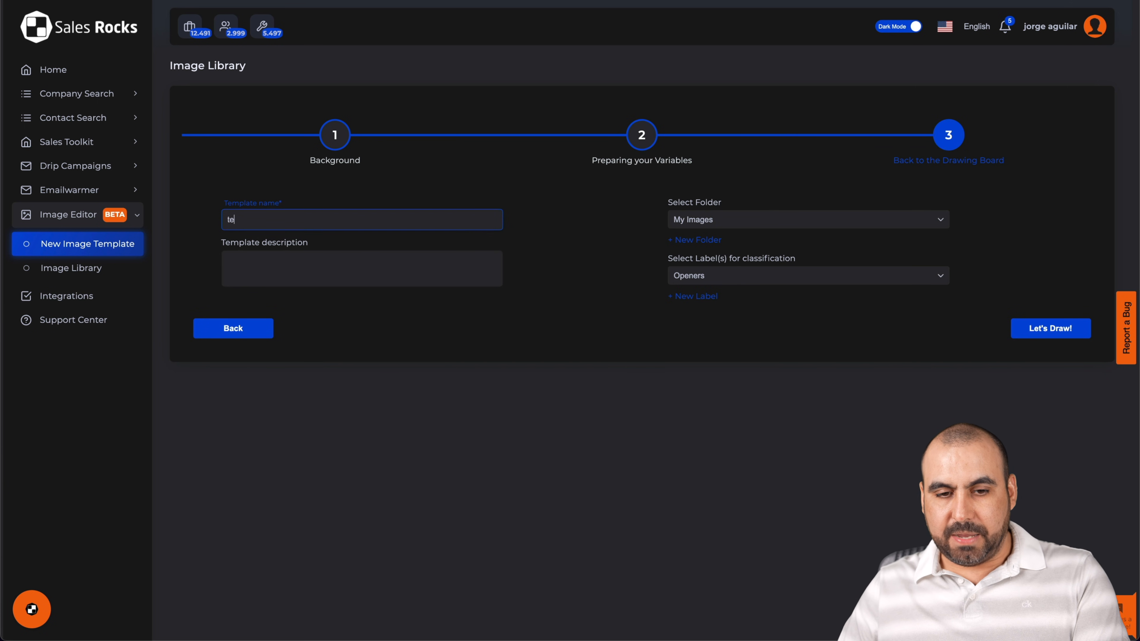
pyautogui.click(319, 265)
pyautogui.write('testst')
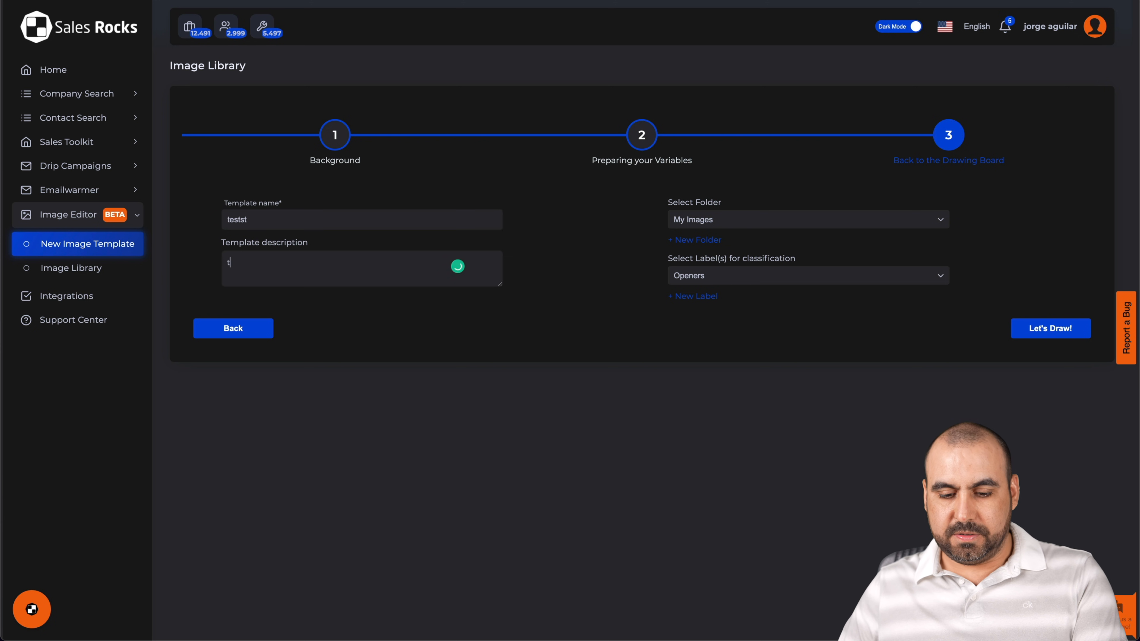
pyautogui.click(730, 218)
pyautogui.click(735, 239)
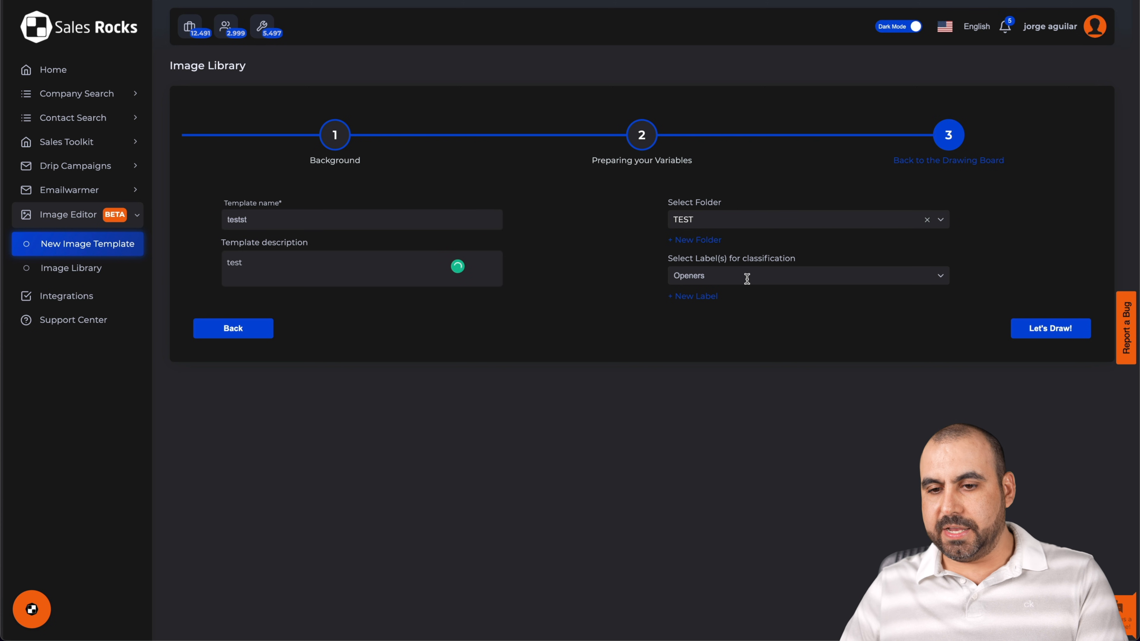
pyautogui.click(747, 275)
pyautogui.click(720, 300)
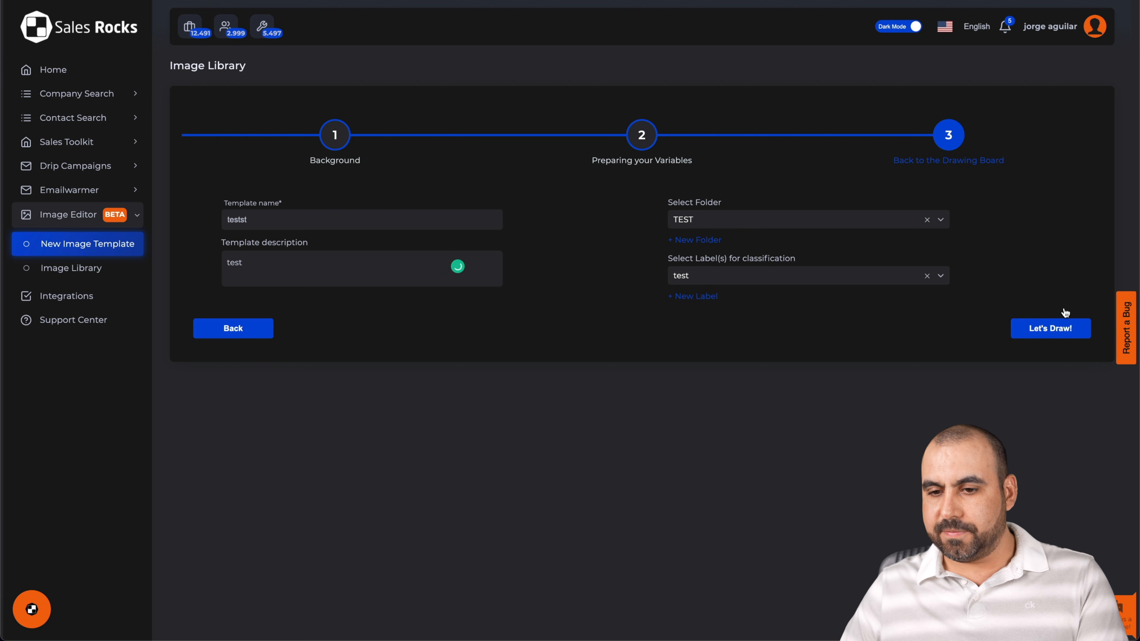
pyautogui.click(1045, 332)
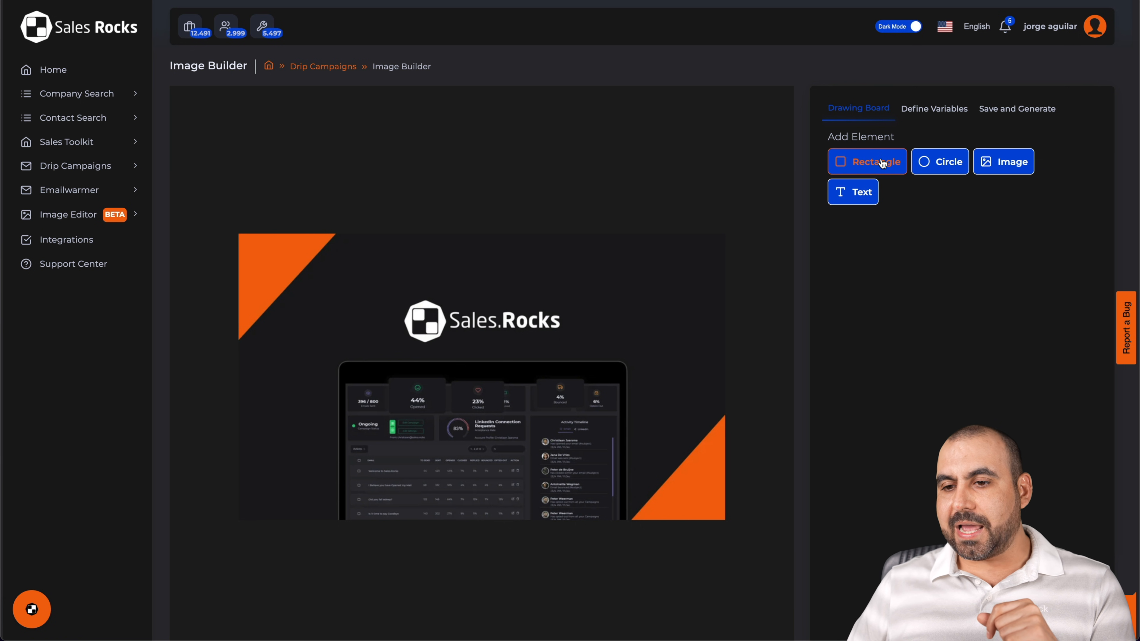
# Add a pale grey text element above the Sales.Rocks logo and copy the {{company_name}} variable
pyautogui.click(866, 195)
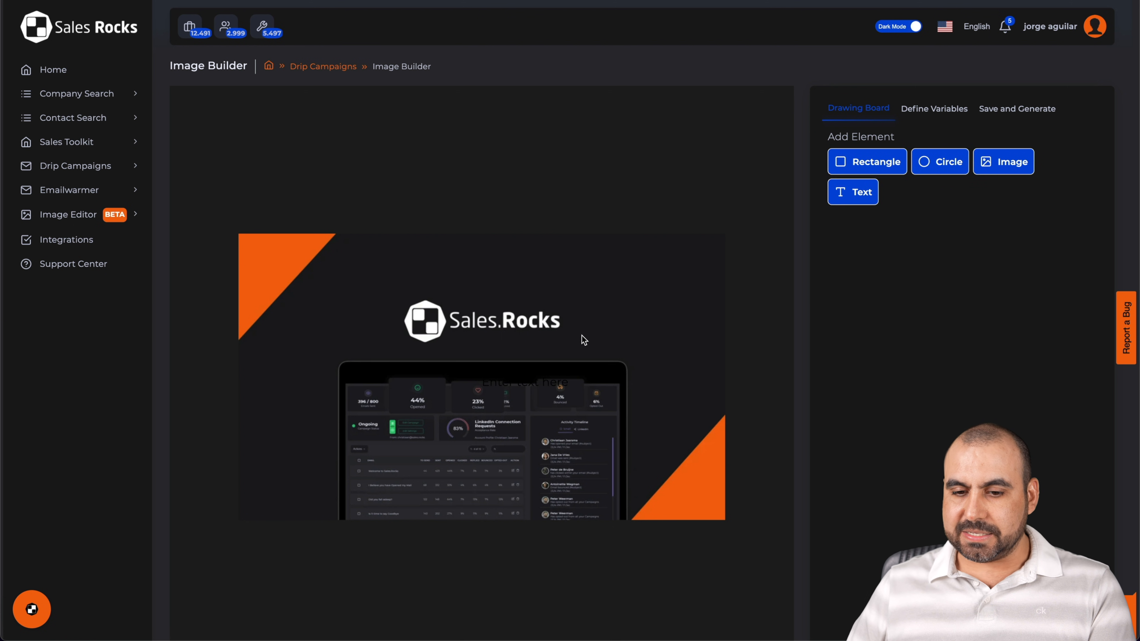
pyautogui.moveTo(525, 382); pyautogui.dragTo(507, 268)
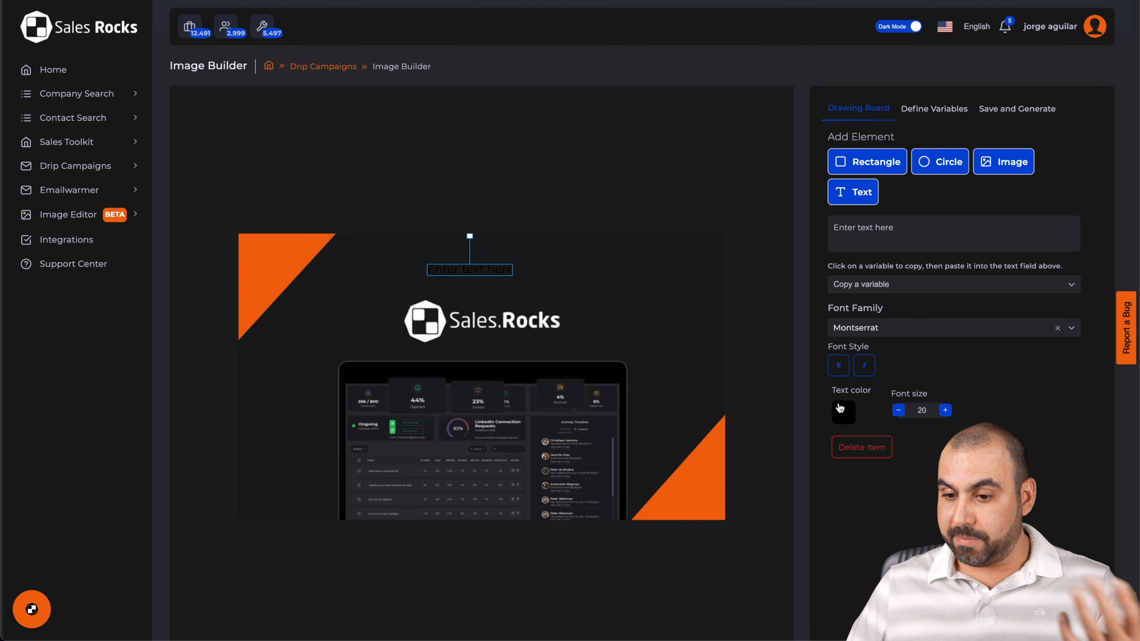
pyautogui.click(835, 409)
pyautogui.click(911, 528)
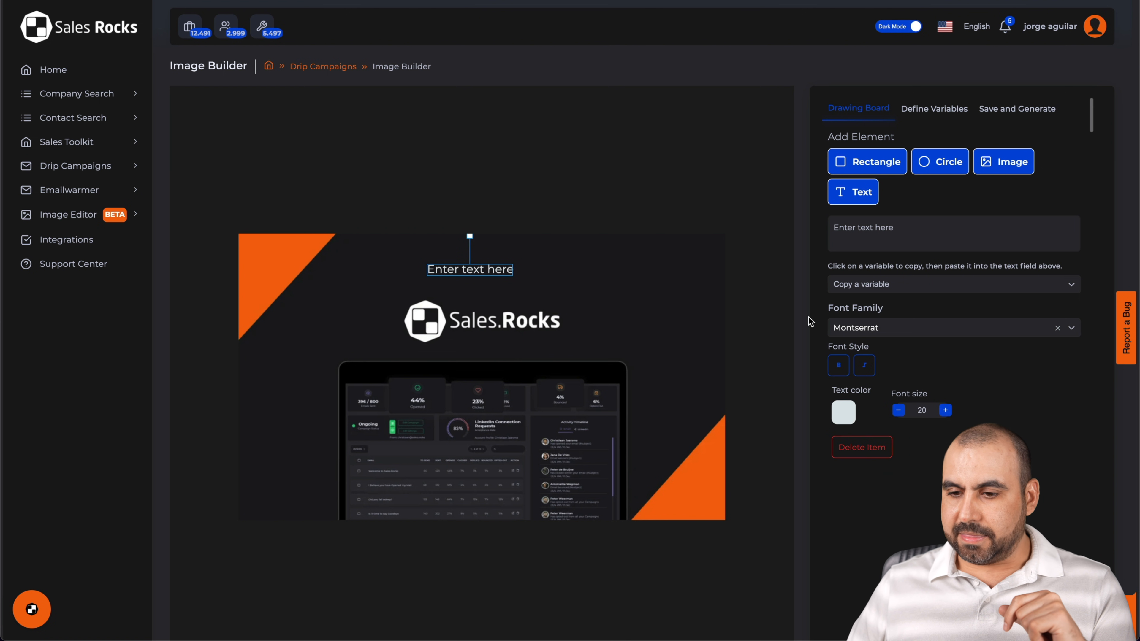
pyautogui.click(901, 285)
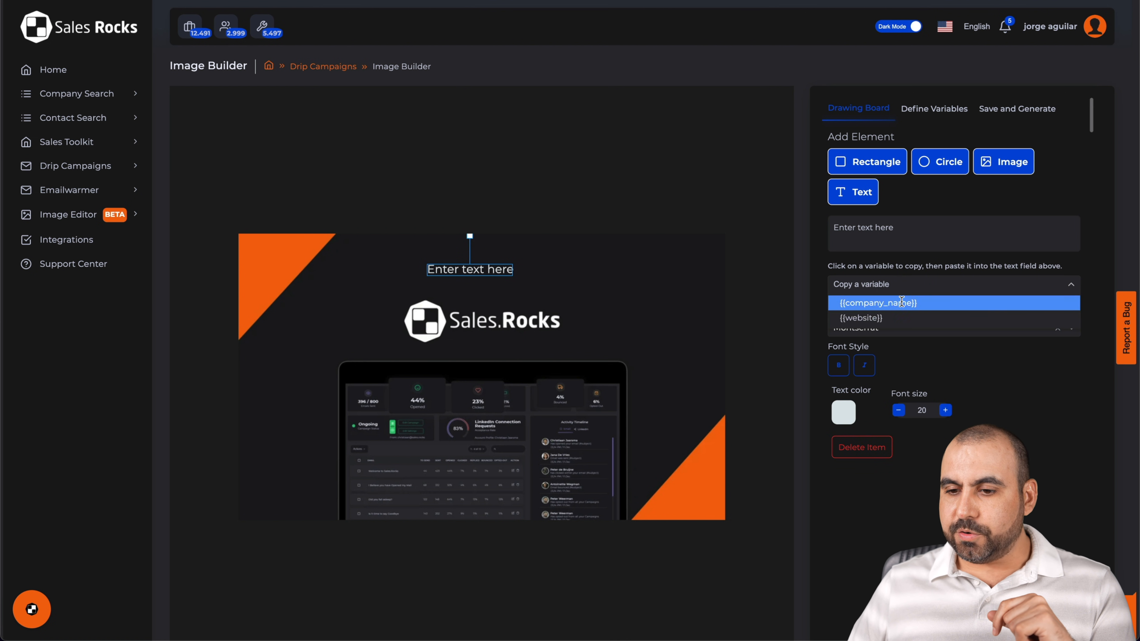
pyautogui.click(893, 305)
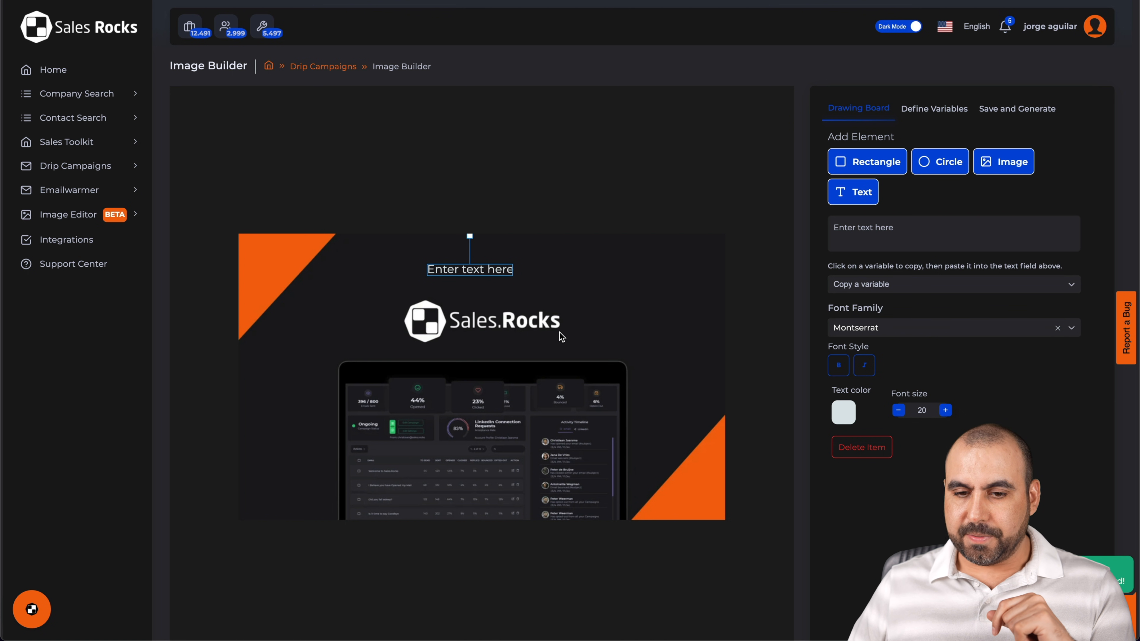
# Make the text above the logo bold at font size 26 and nudge it into a more centred position
pyautogui.click(945, 410)
pyautogui.click(945, 410)
pyautogui.click(945, 410)
pyautogui.click(945, 410)
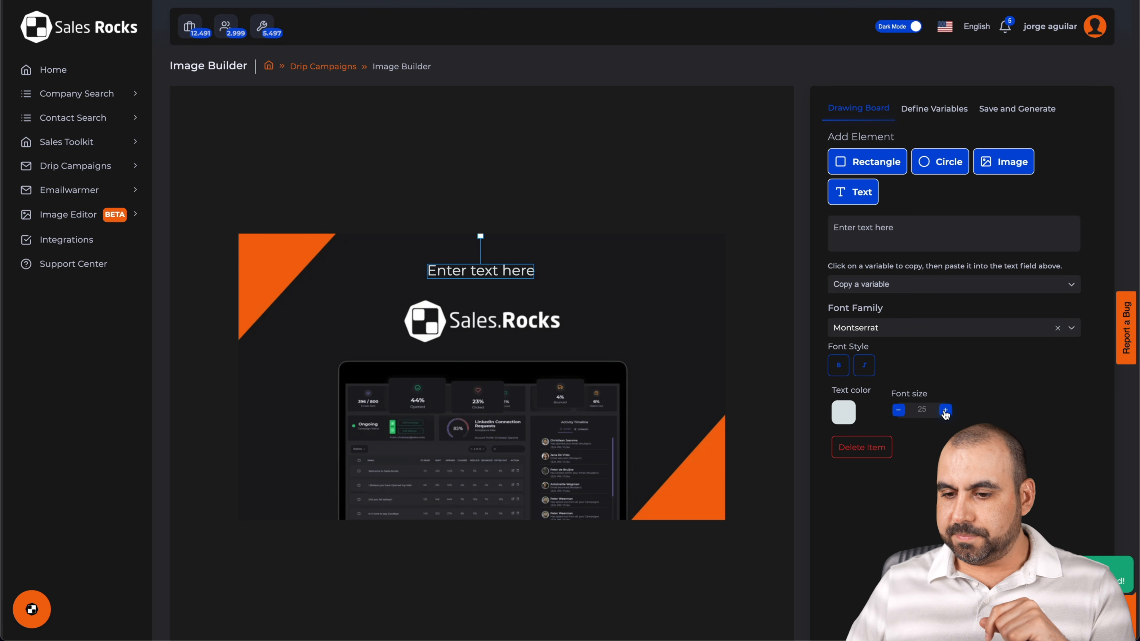
pyautogui.click(945, 411)
pyautogui.click(945, 410)
pyautogui.click(839, 366)
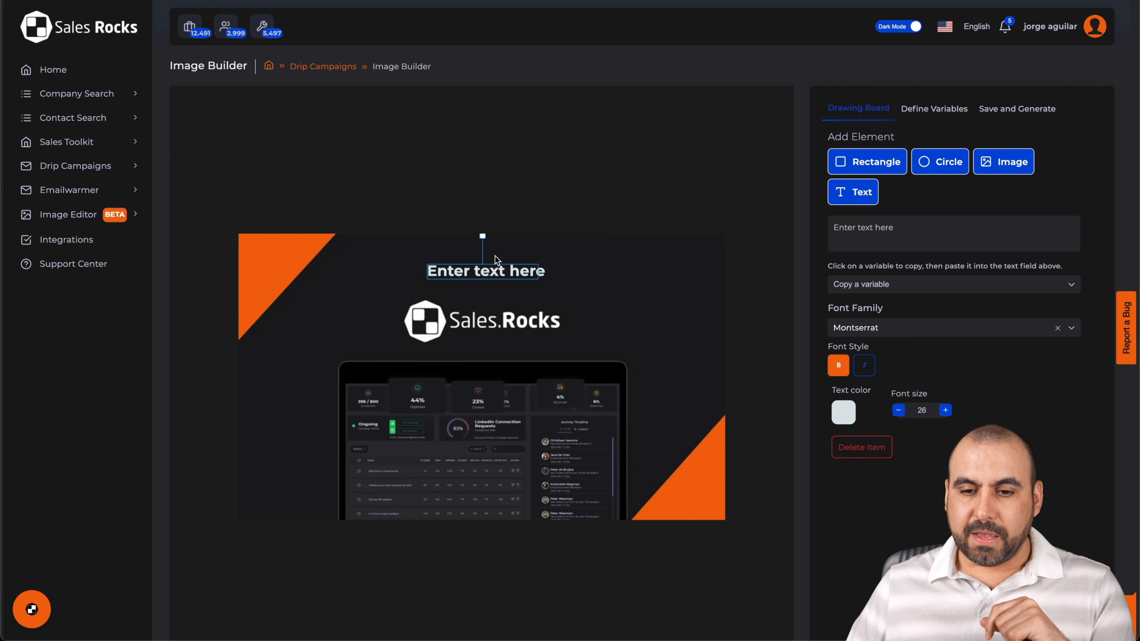
pyautogui.moveTo(494, 270); pyautogui.dragTo(489, 271)
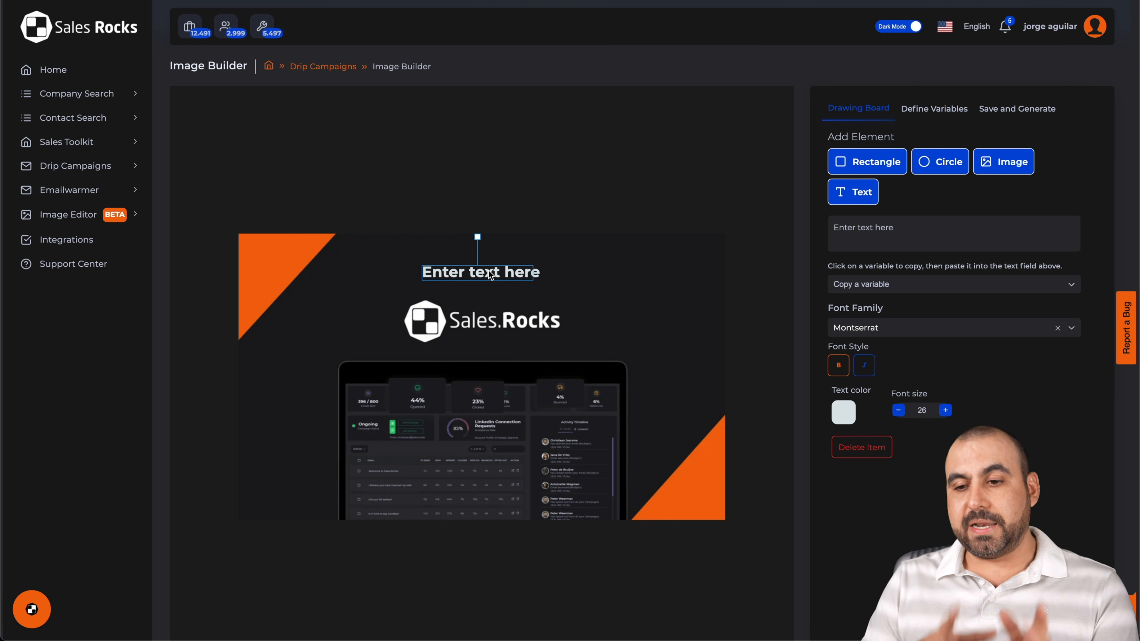
# Raise the bold text slightly above the logo and add a second text element coloured pale grey
pyautogui.moveTo(491, 275); pyautogui.dragTo(489, 268)
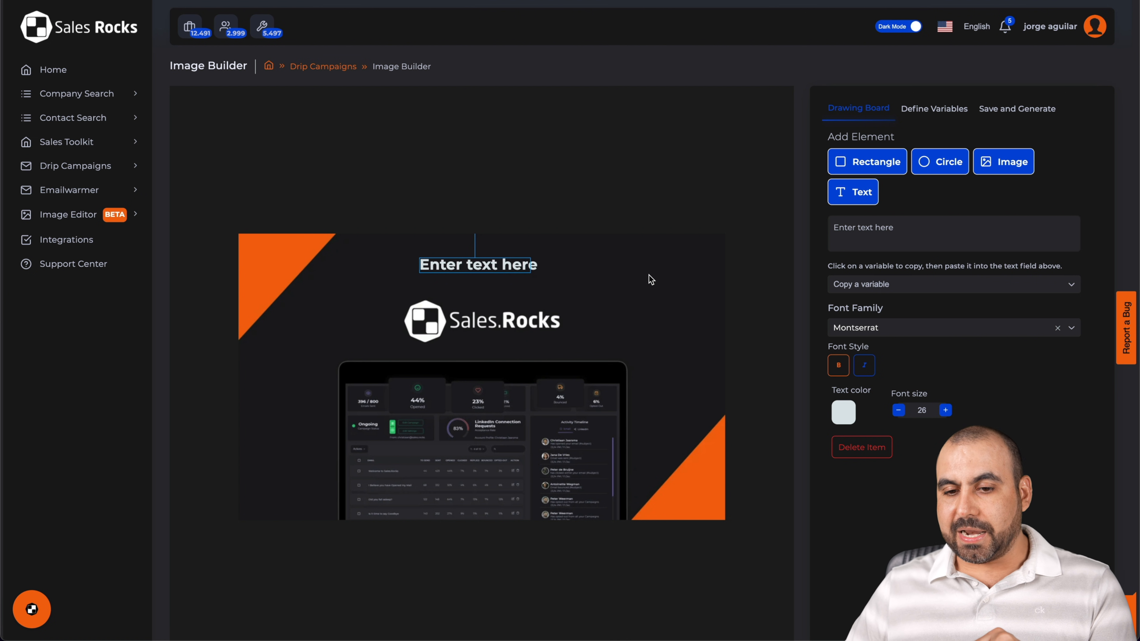
pyautogui.click(847, 193)
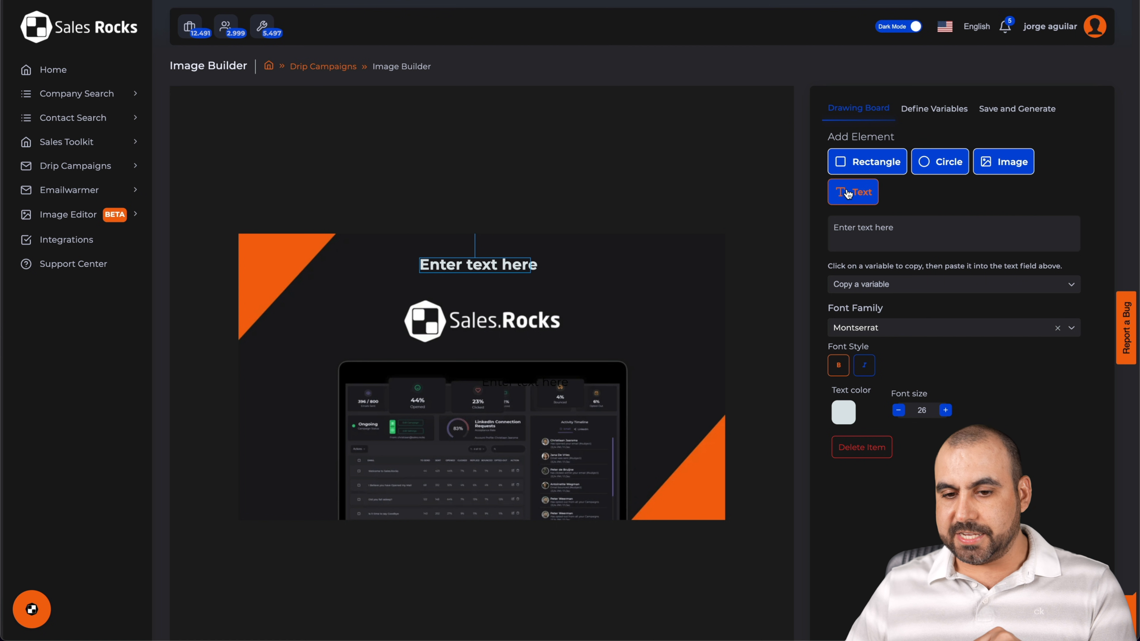
pyautogui.moveTo(486, 383); pyautogui.dragTo(588, 288)
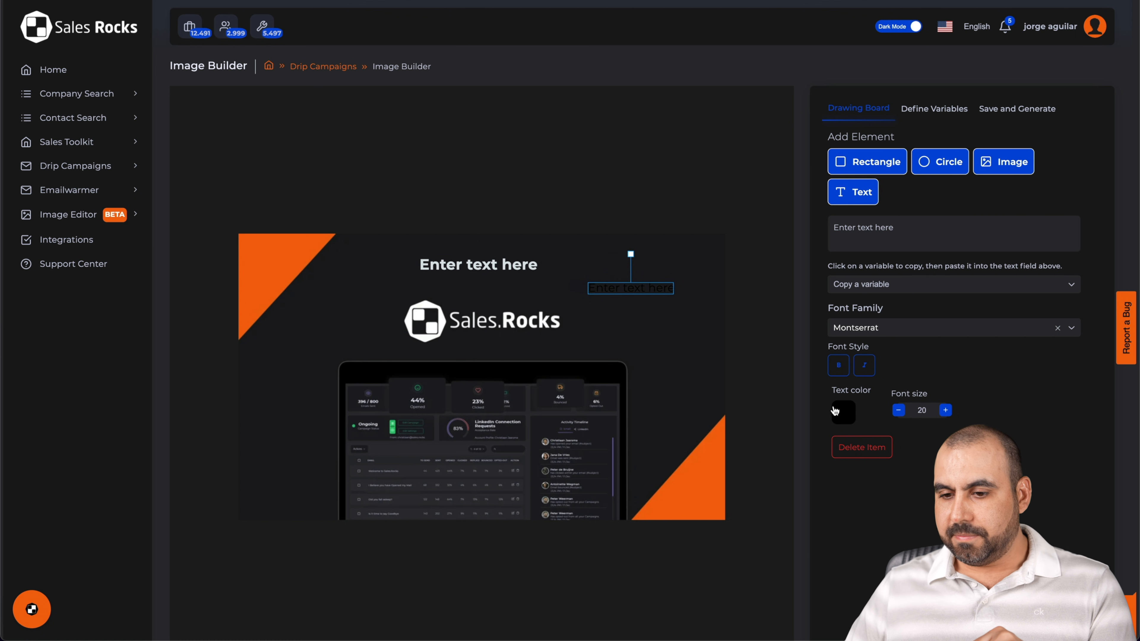
pyautogui.click(842, 416)
pyautogui.click(914, 527)
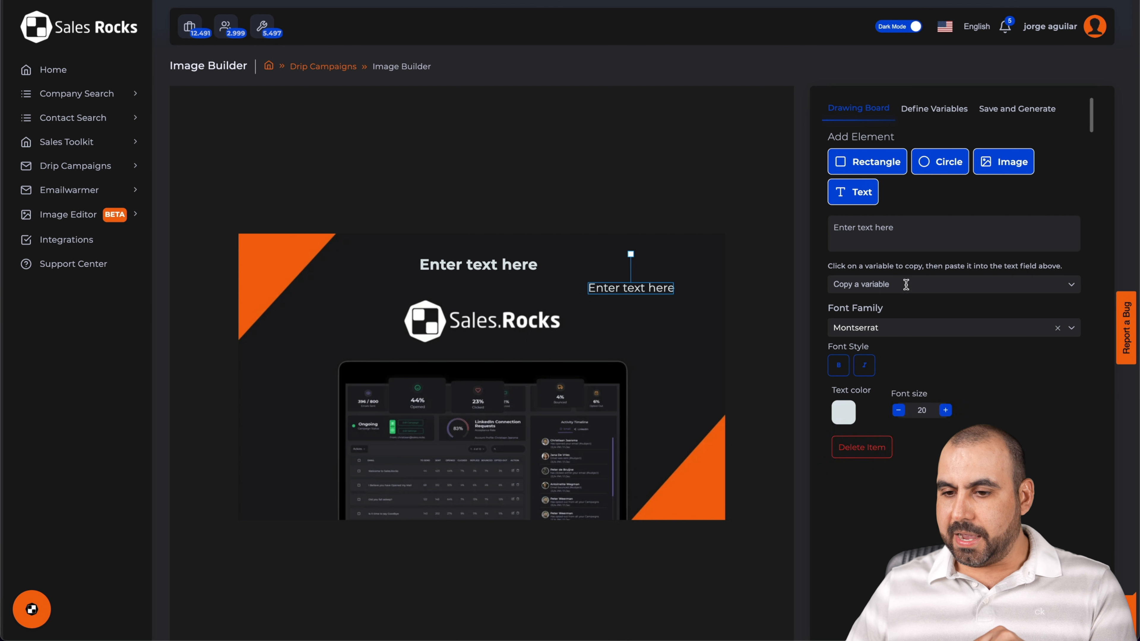
# Copy a variable for the second text element and place that text in the image's lower-left corner
pyautogui.click(888, 278)
pyautogui.click(880, 318)
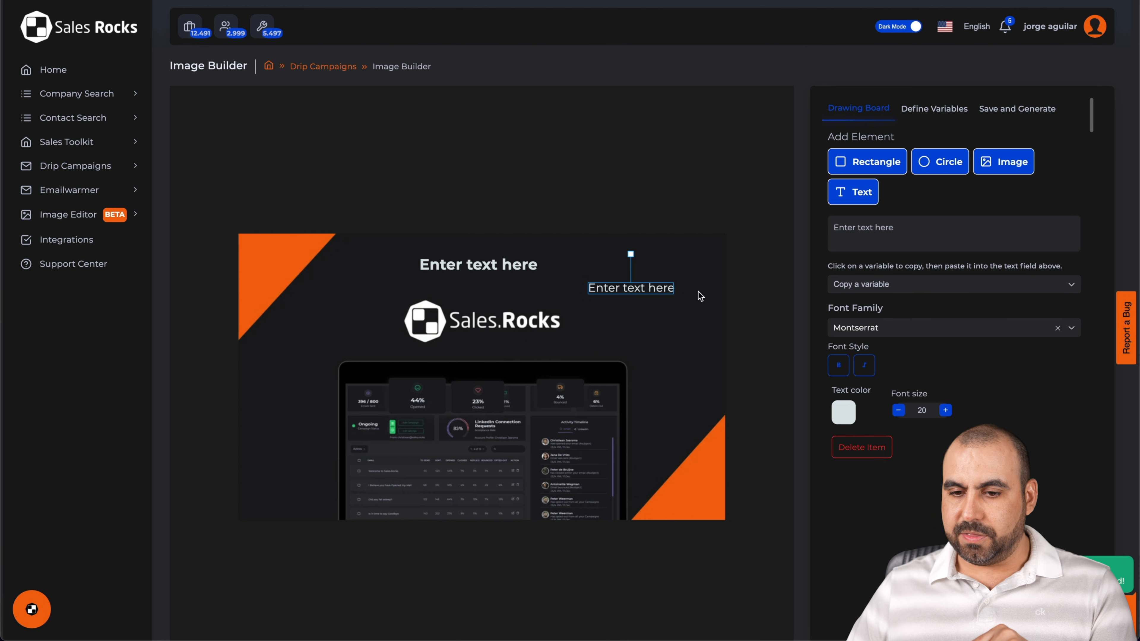
pyautogui.moveTo(630, 291); pyautogui.dragTo(293, 504)
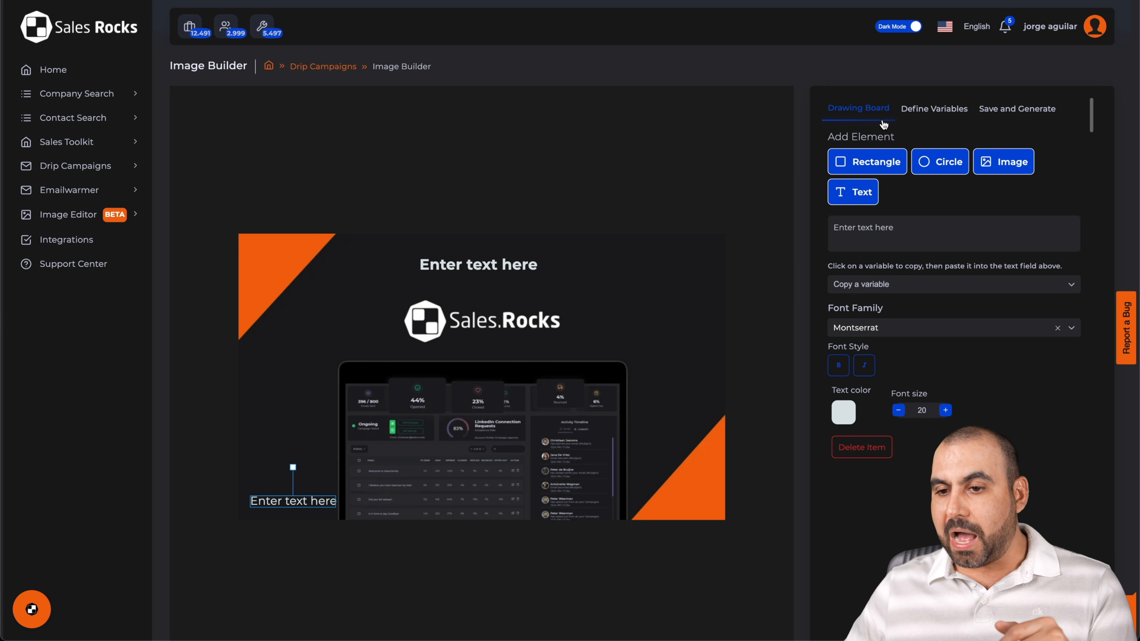
# Check the available font families and the field options for the website variable, keeping Montserrat as the font
pyautogui.click(918, 327)
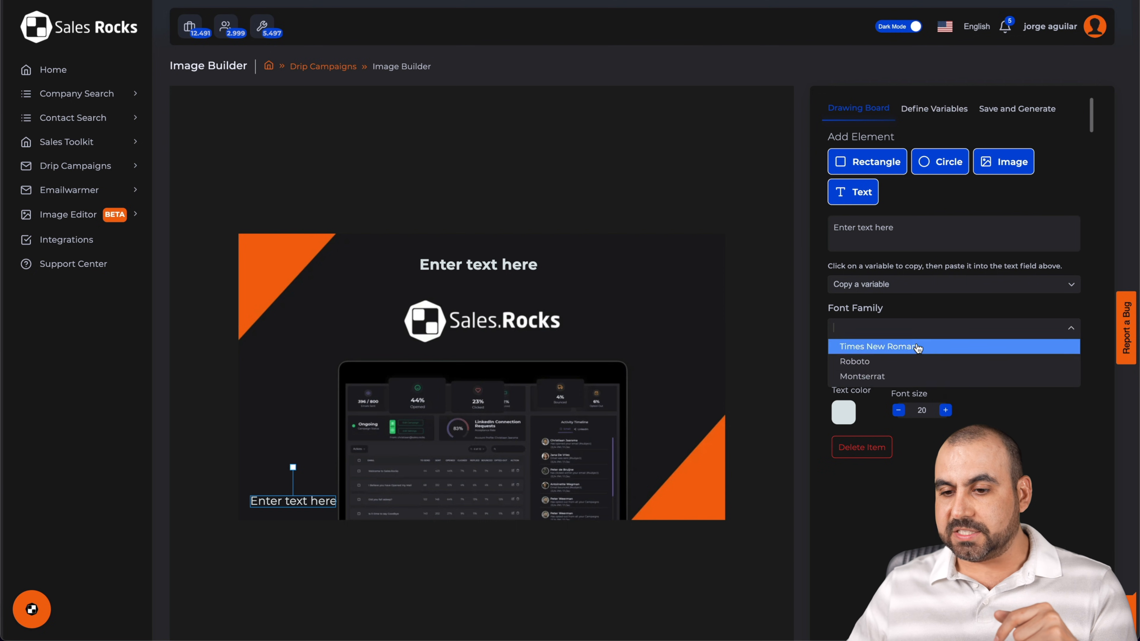
pyautogui.scroll(-1, 900, 371)
pyautogui.scroll(1, 900, 370)
pyautogui.click(900, 376)
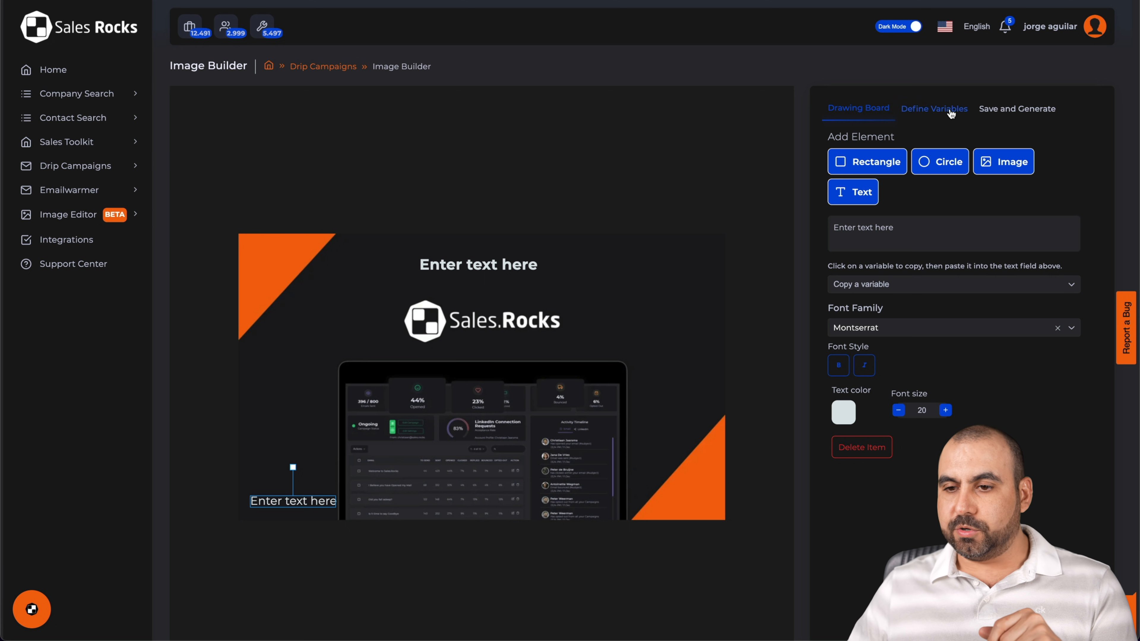
pyautogui.click(923, 115)
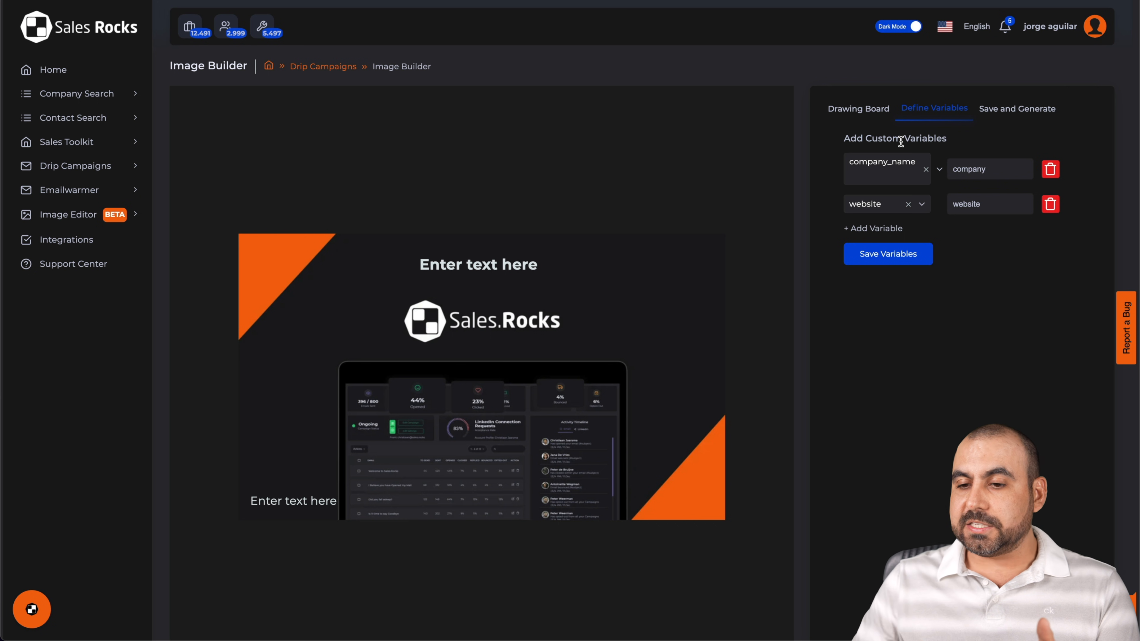
pyautogui.click(889, 204)
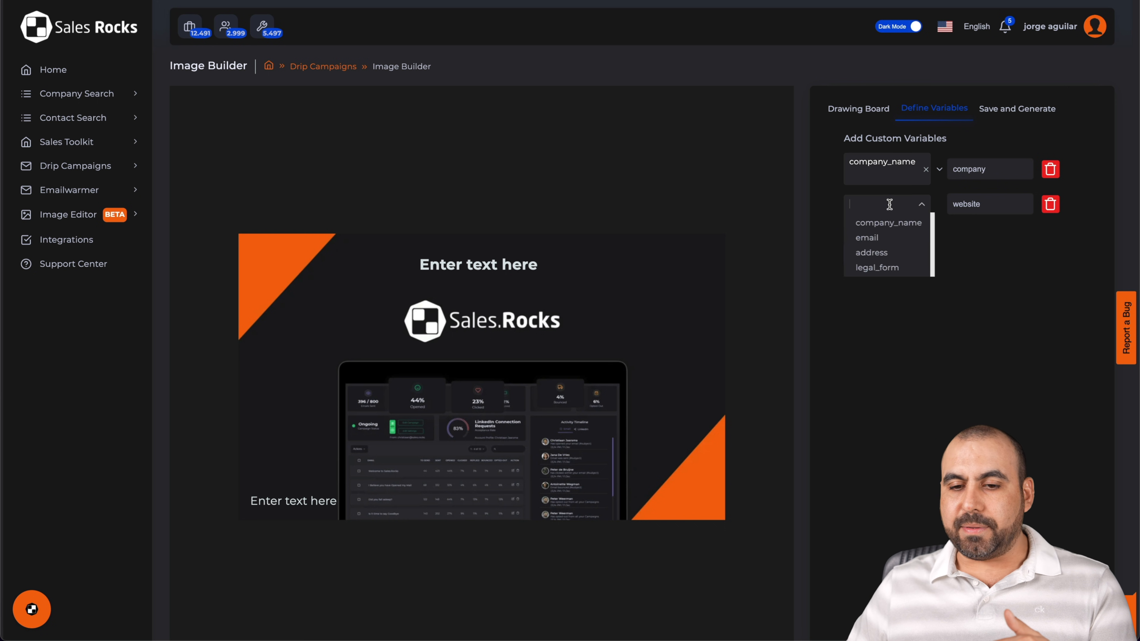
pyautogui.click(595, 297)
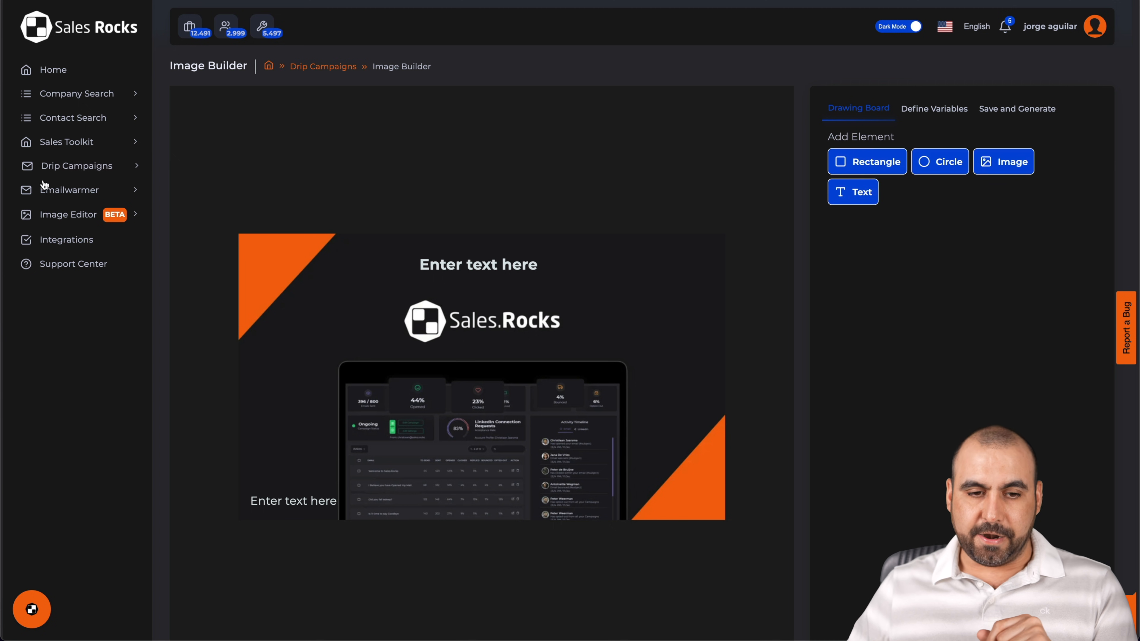
# Open the integrations page and look through the available CRM and outreach integrations down to Zapier
pyautogui.click(84, 241)
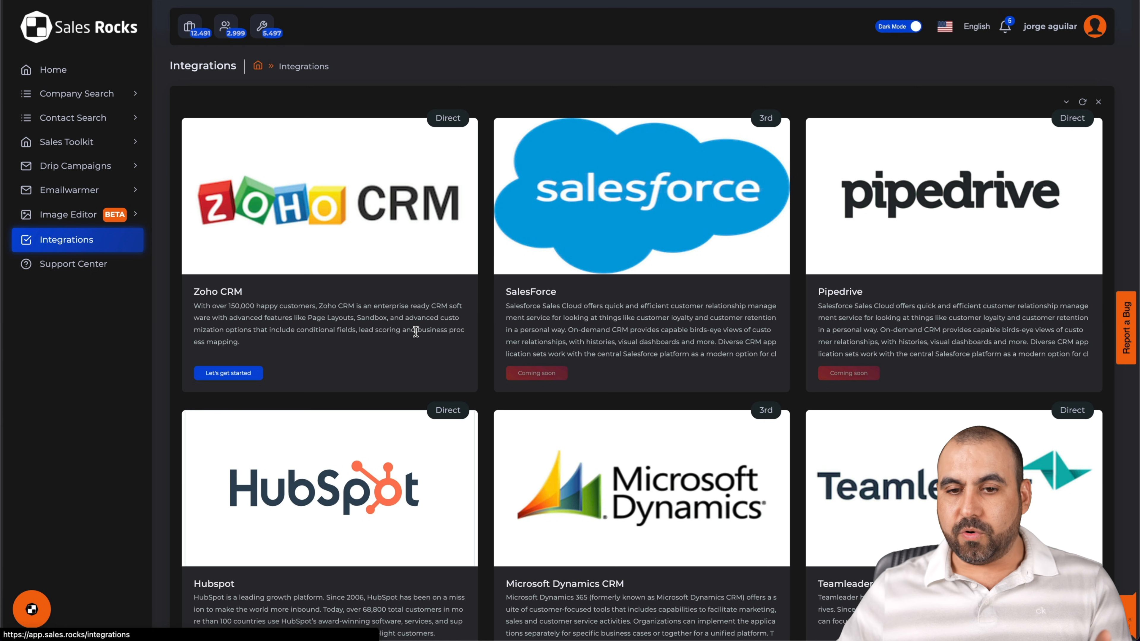
pyautogui.scroll(-10, 583, 360)
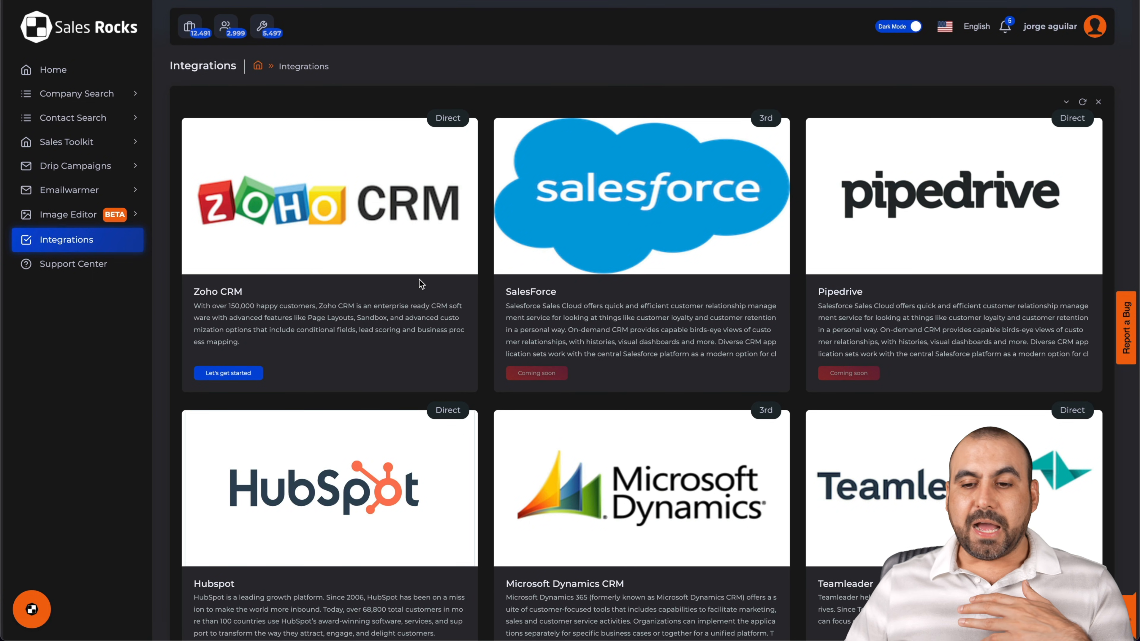
pyautogui.scroll(-10, 420, 283)
pyautogui.scroll(-2, 469, 315)
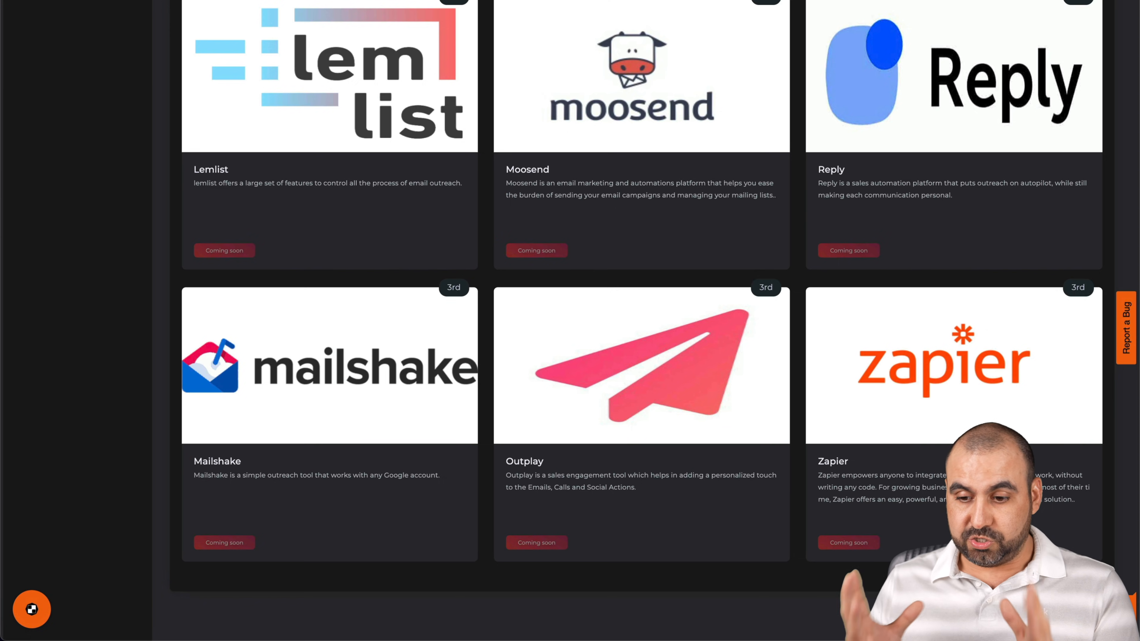
pyautogui.scroll(15, 855, 413)
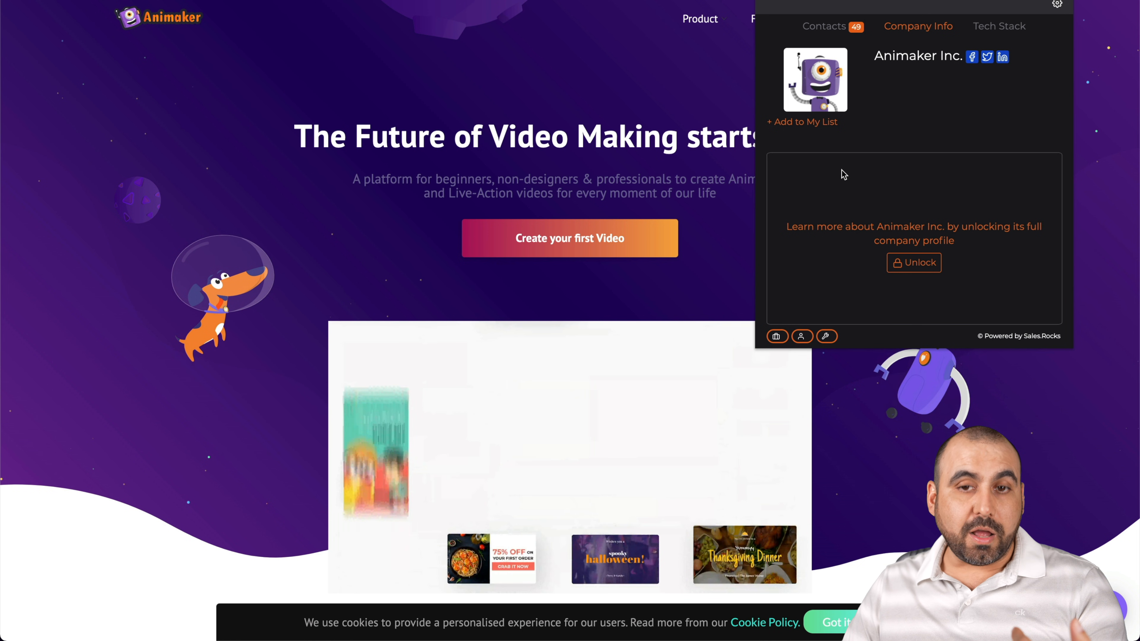
# Unlock the full Animaker Inc. company profile in the Sales.Rocks browser extension and look over its details
pyautogui.click(918, 264)
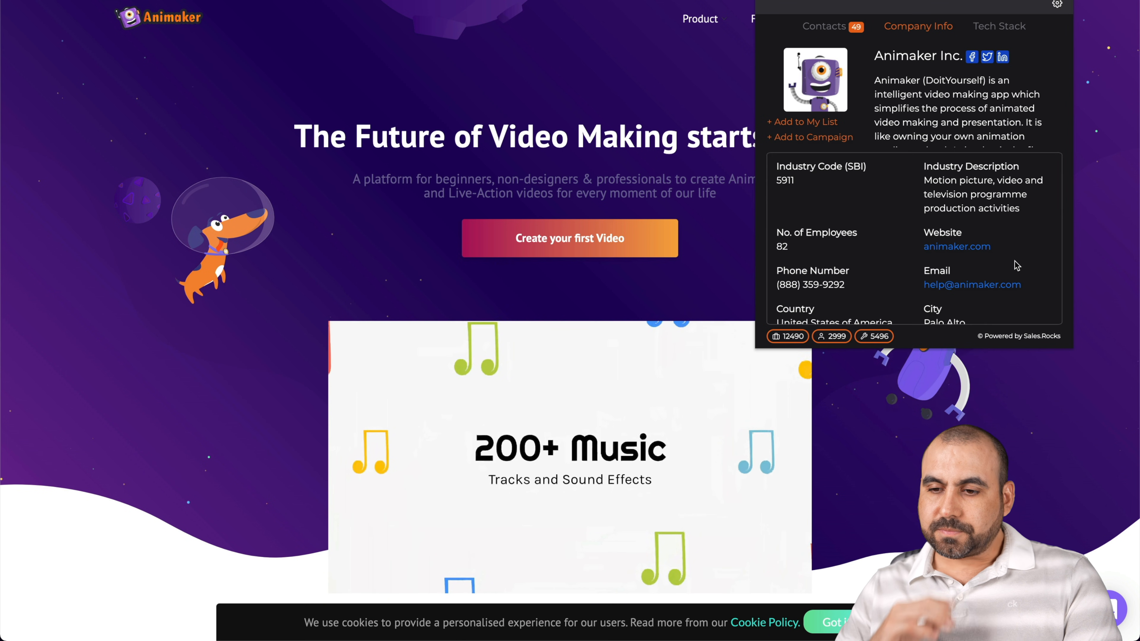
pyautogui.moveTo(924, 162); pyautogui.dragTo(956, 182)
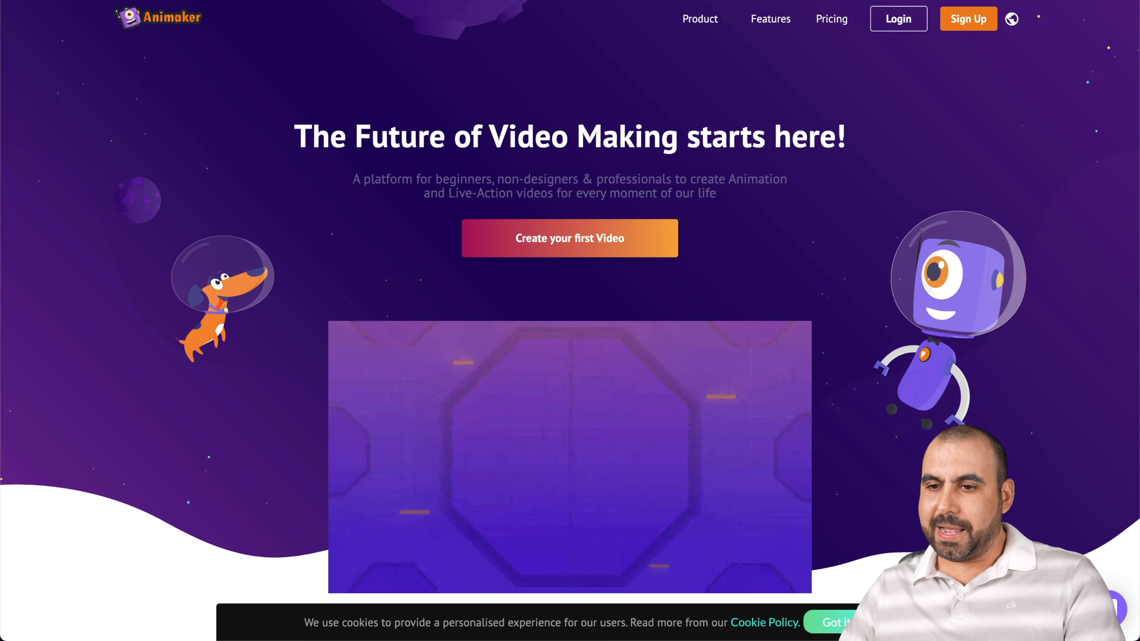
pyautogui.click(1055, 0)
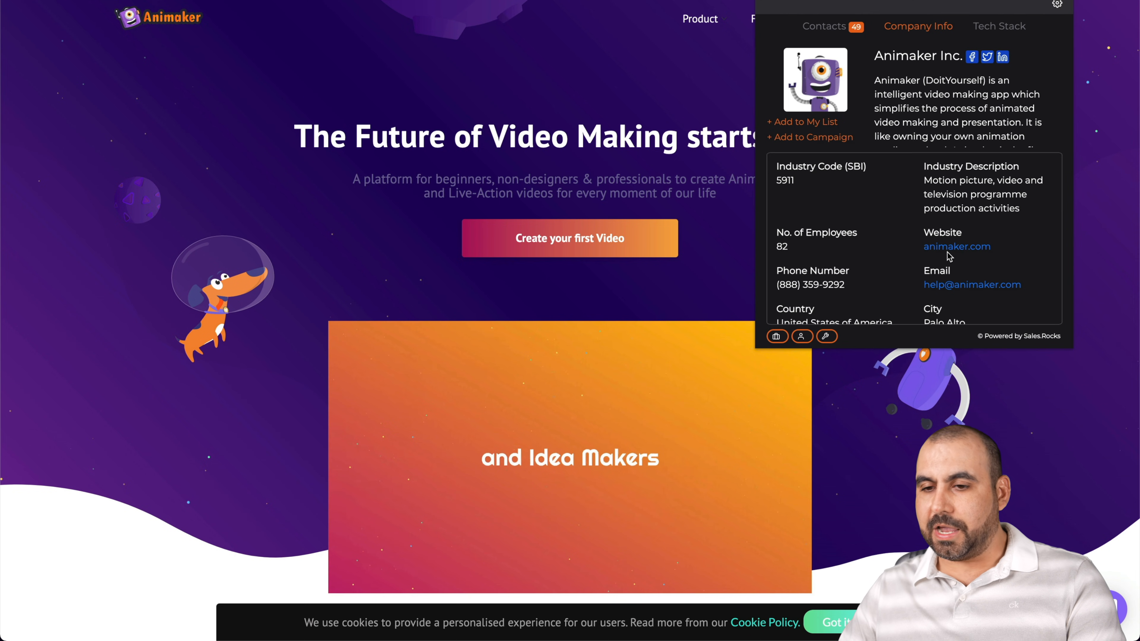
pyautogui.scroll(-2, 891, 236)
pyautogui.scroll(2, 891, 236)
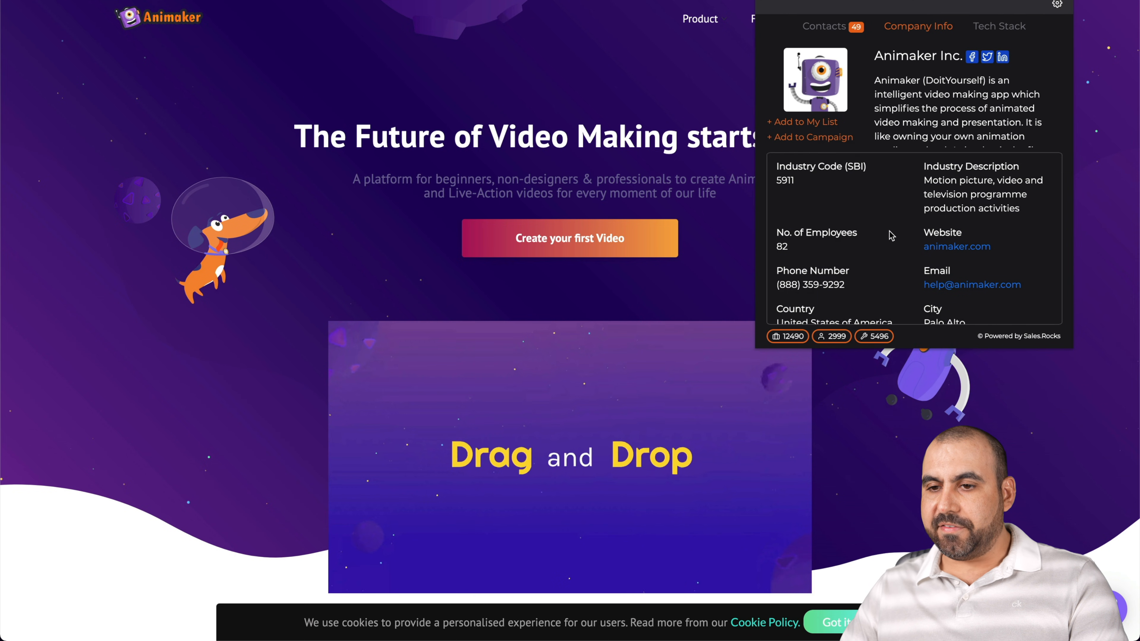
# List Animaker's contacts in the extension and filter them to the Marketing department
pyautogui.click(835, 27)
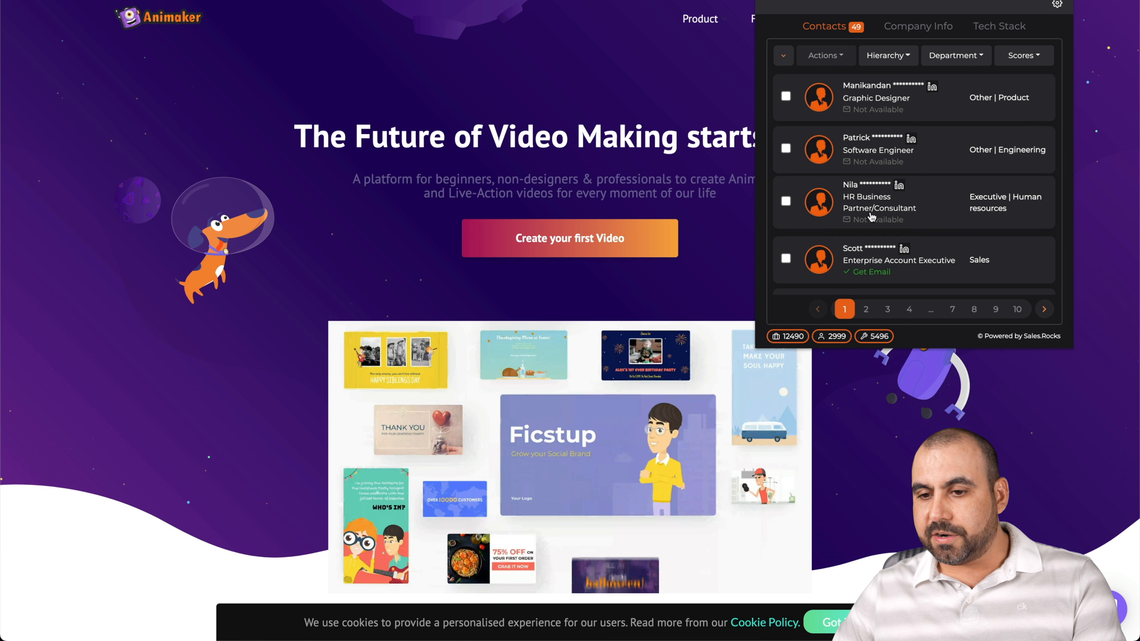
pyautogui.scroll(-1, 889, 193)
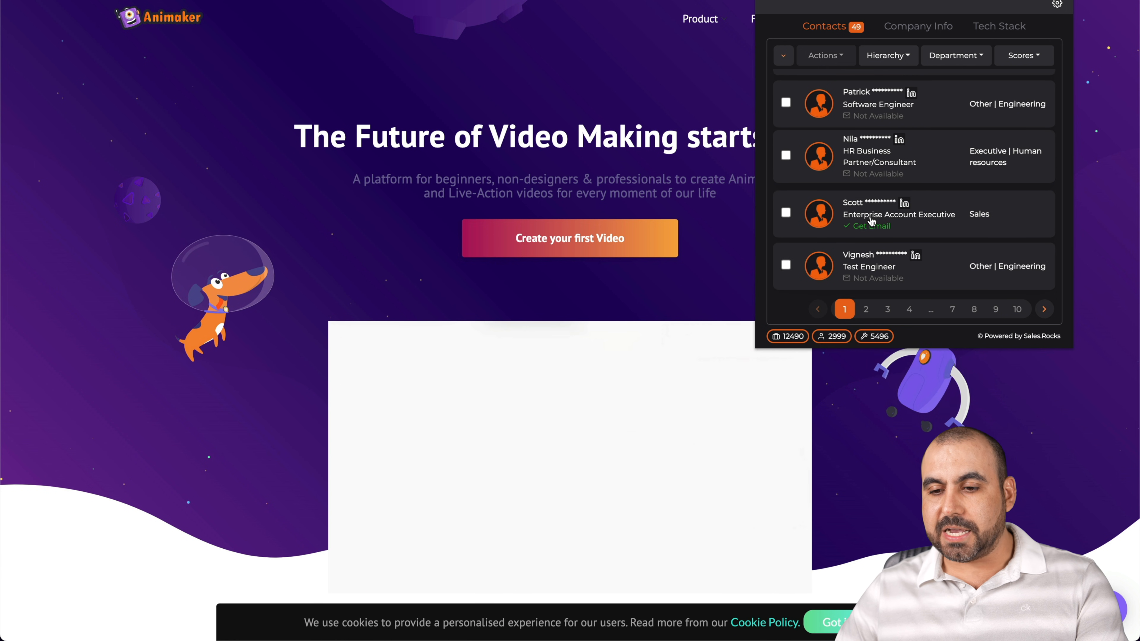
pyautogui.scroll(1, 945, 282)
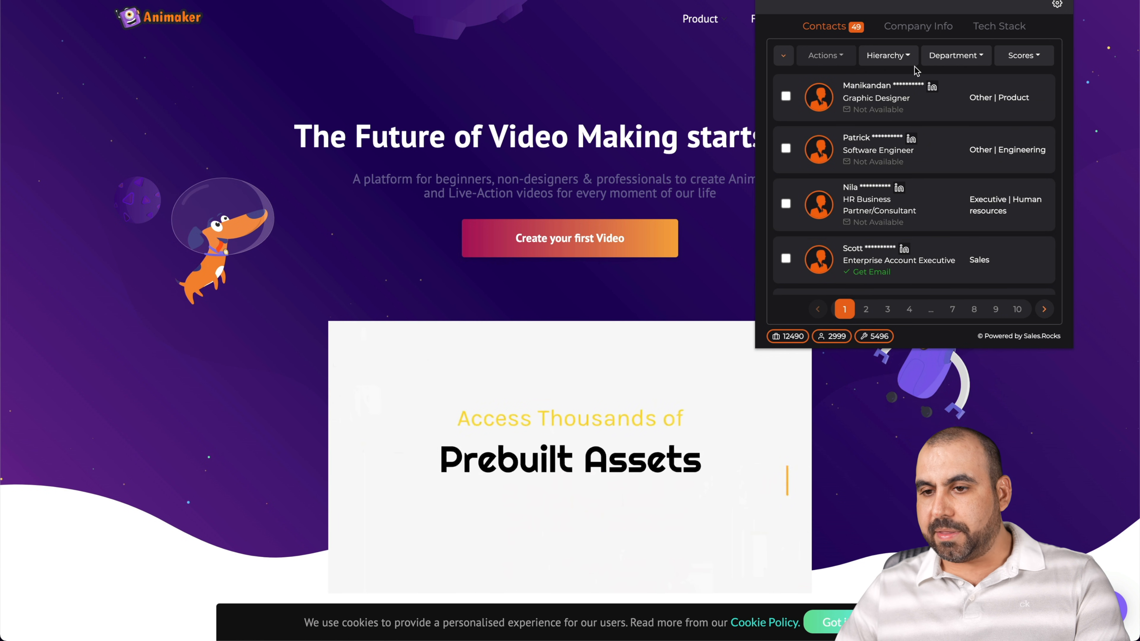
pyautogui.click(949, 61)
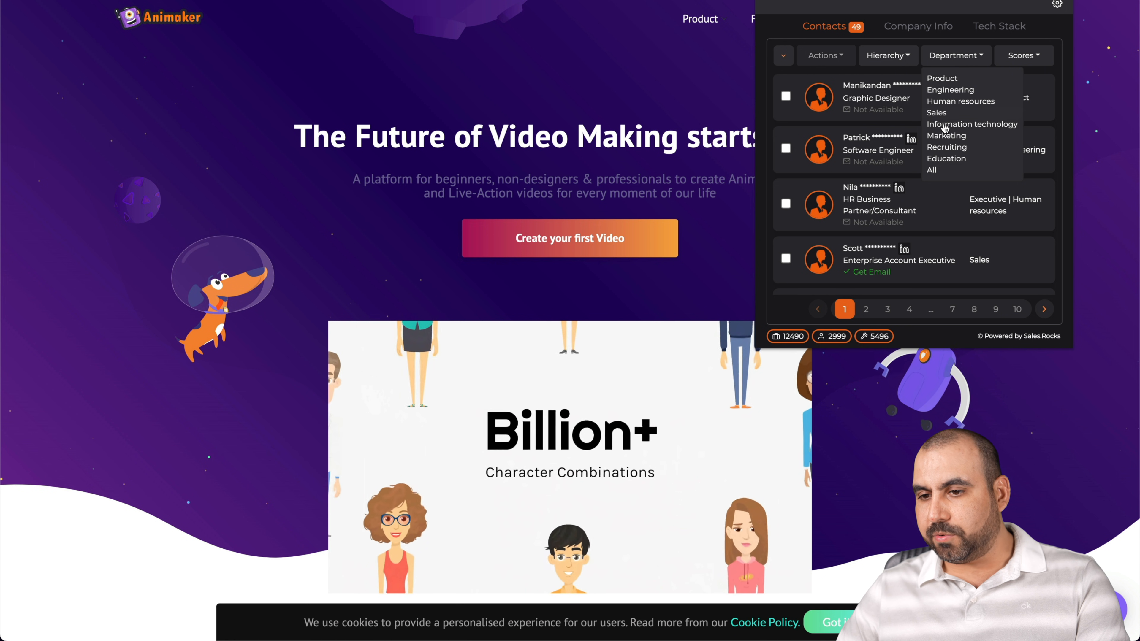
pyautogui.click(947, 135)
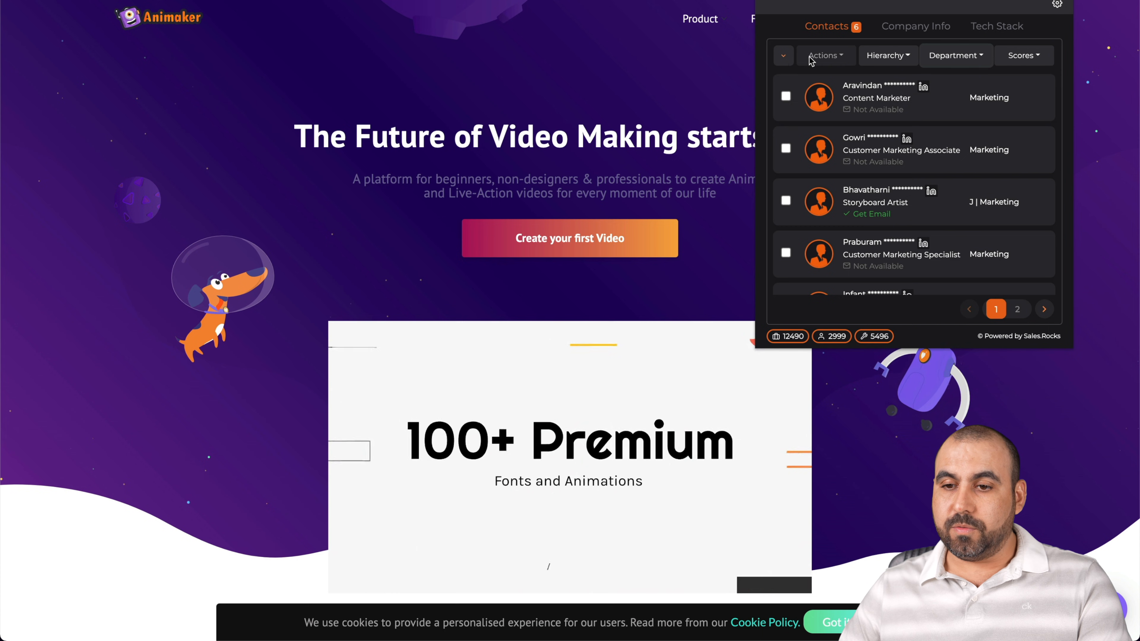
# Select all of the filtered Marketing contacts and unlock them
pyautogui.click(785, 59)
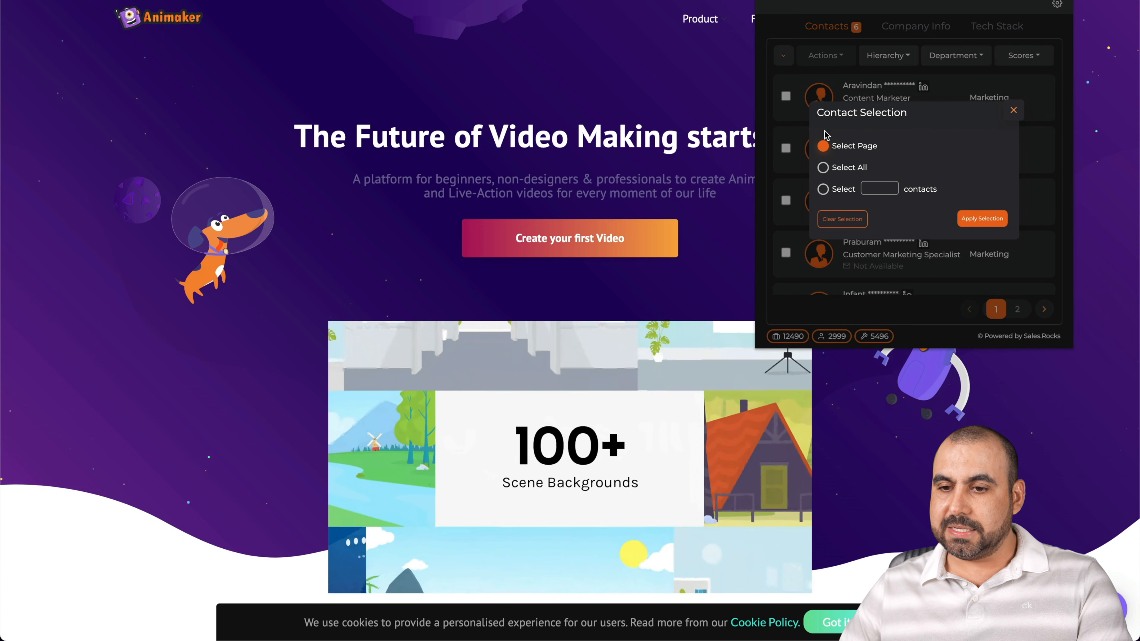
pyautogui.click(823, 167)
pyautogui.click(982, 218)
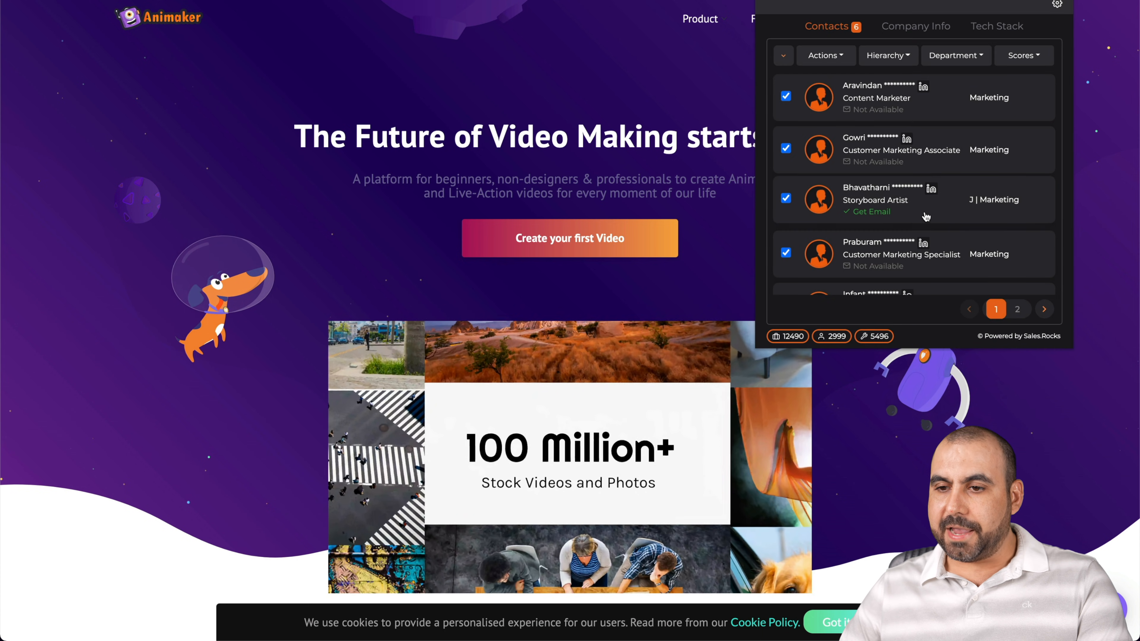
pyautogui.click(824, 55)
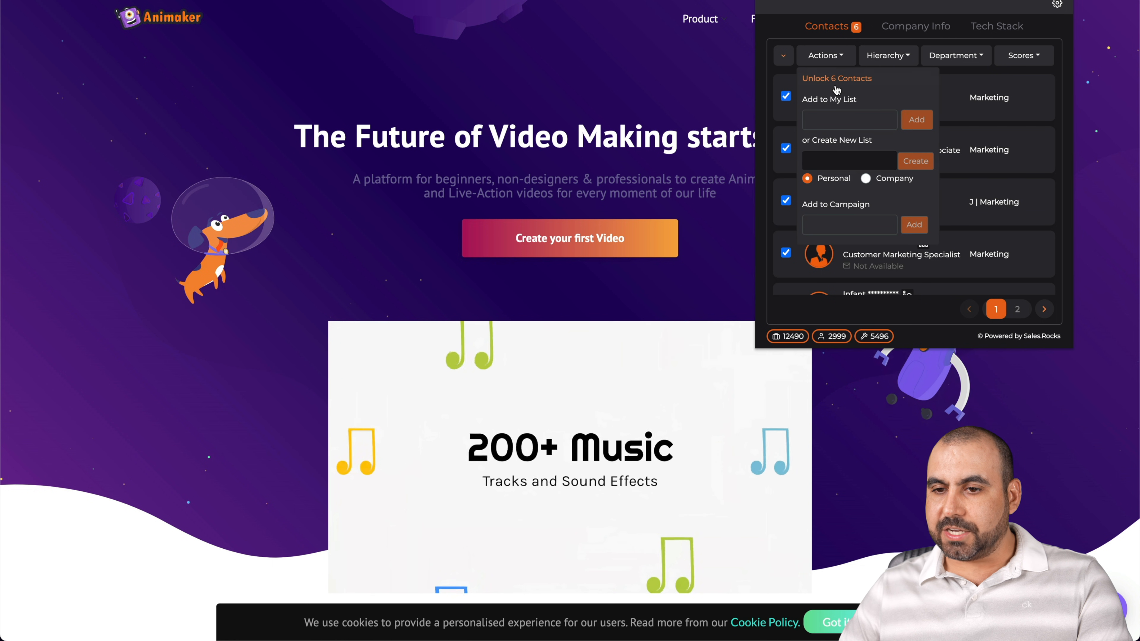
pyautogui.click(858, 116)
pyautogui.click(836, 80)
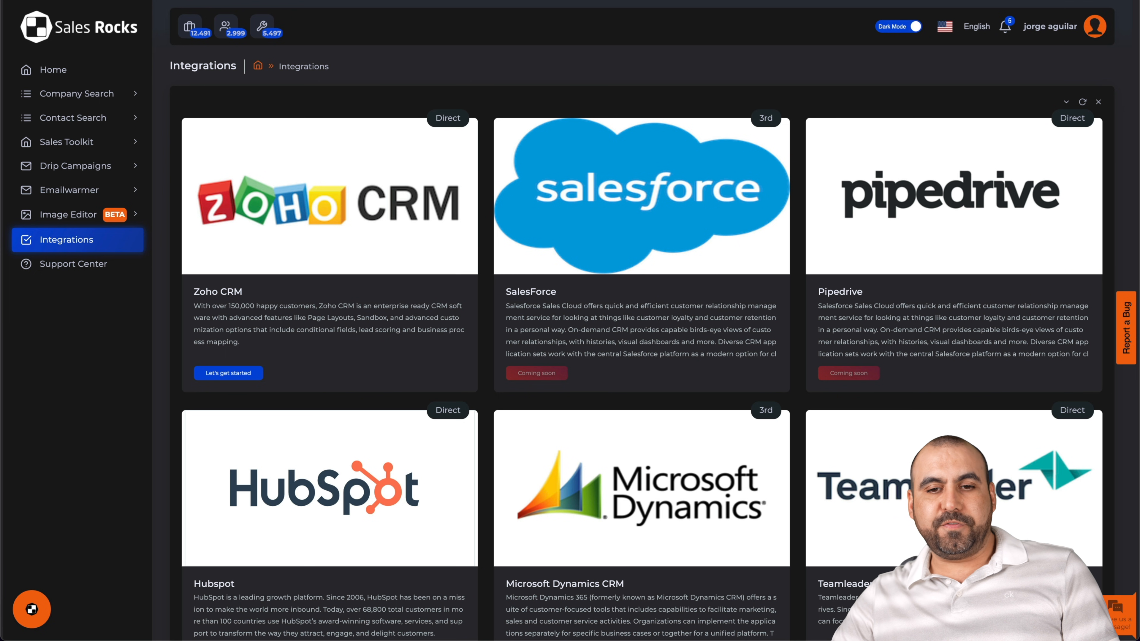
# Switch back to the Sales Rocks web app and open its home dashboard
pyautogui.click(69, 76)
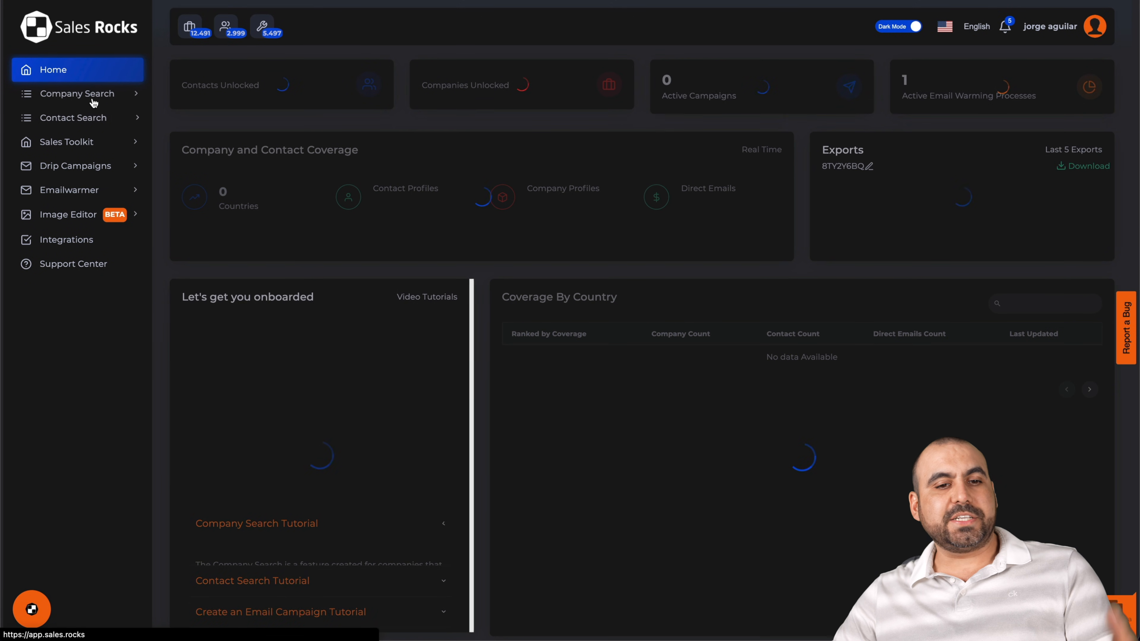